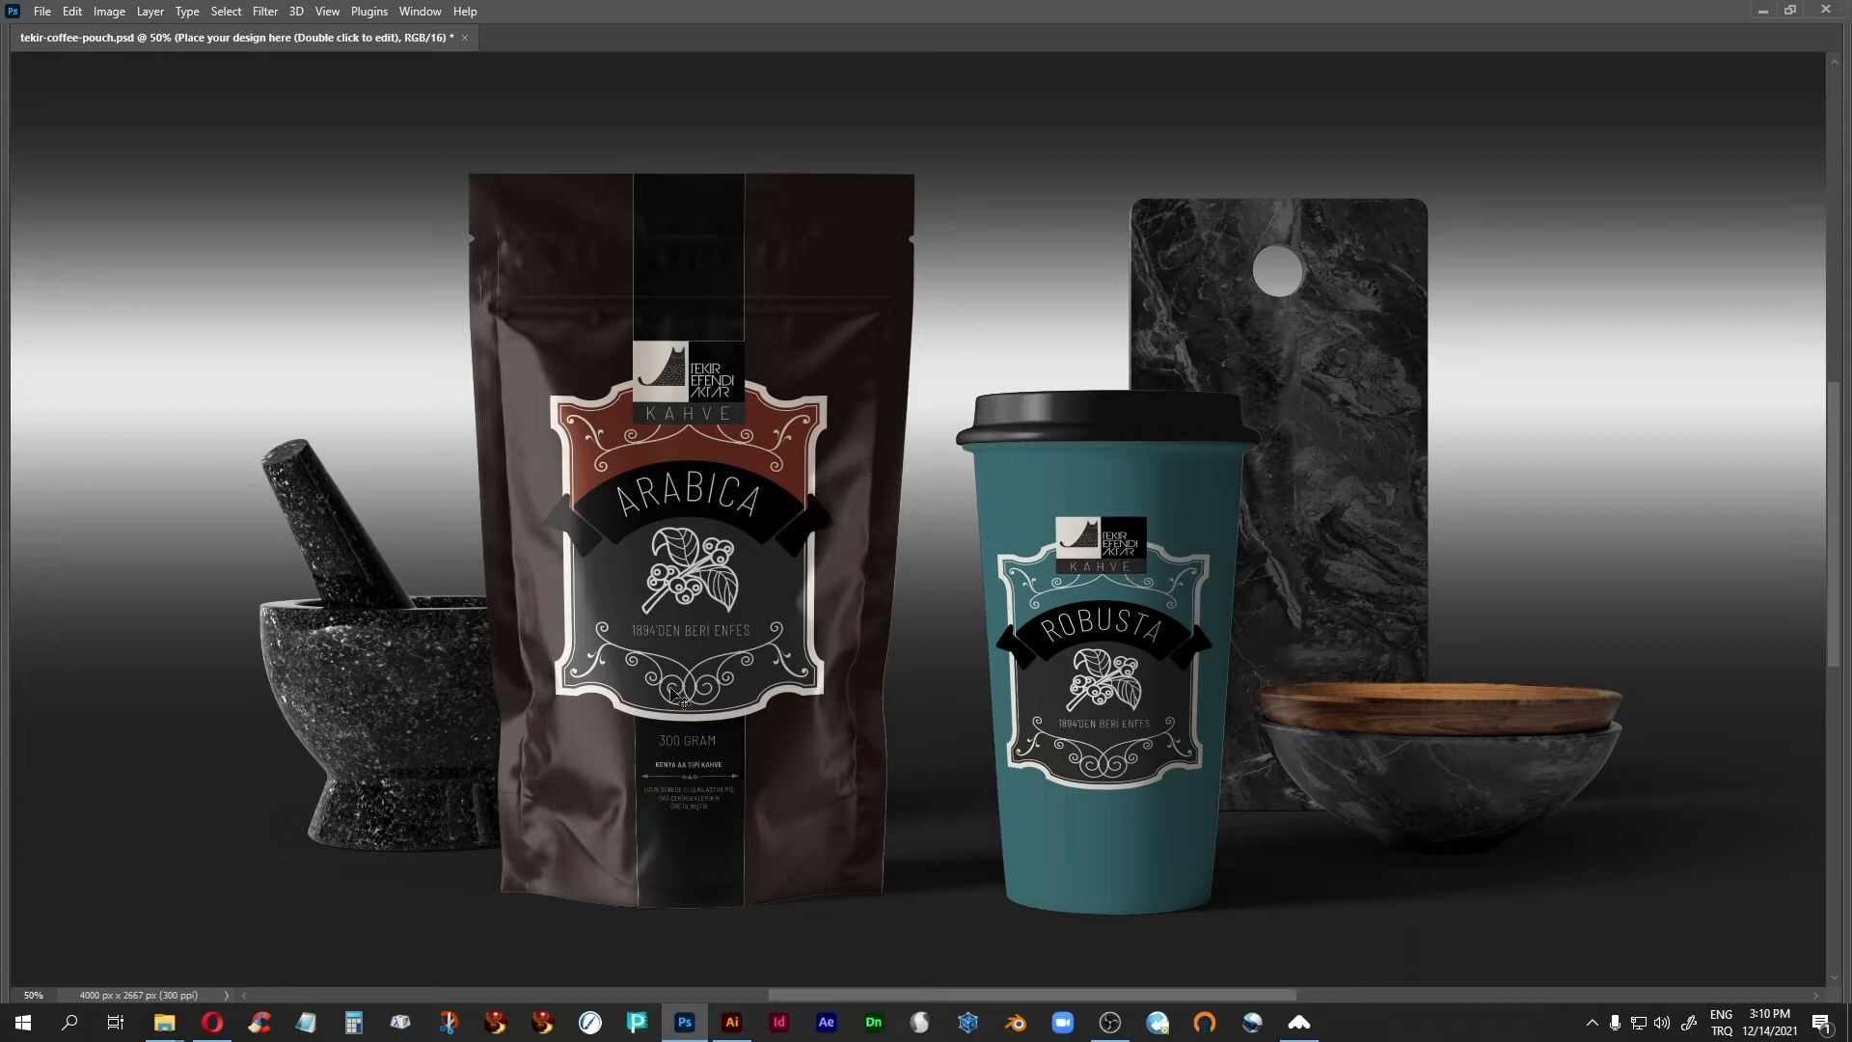
Switch to Google Drive in the browser and look through the first label vector files in the LABELS folder.
left_click(212, 1022)
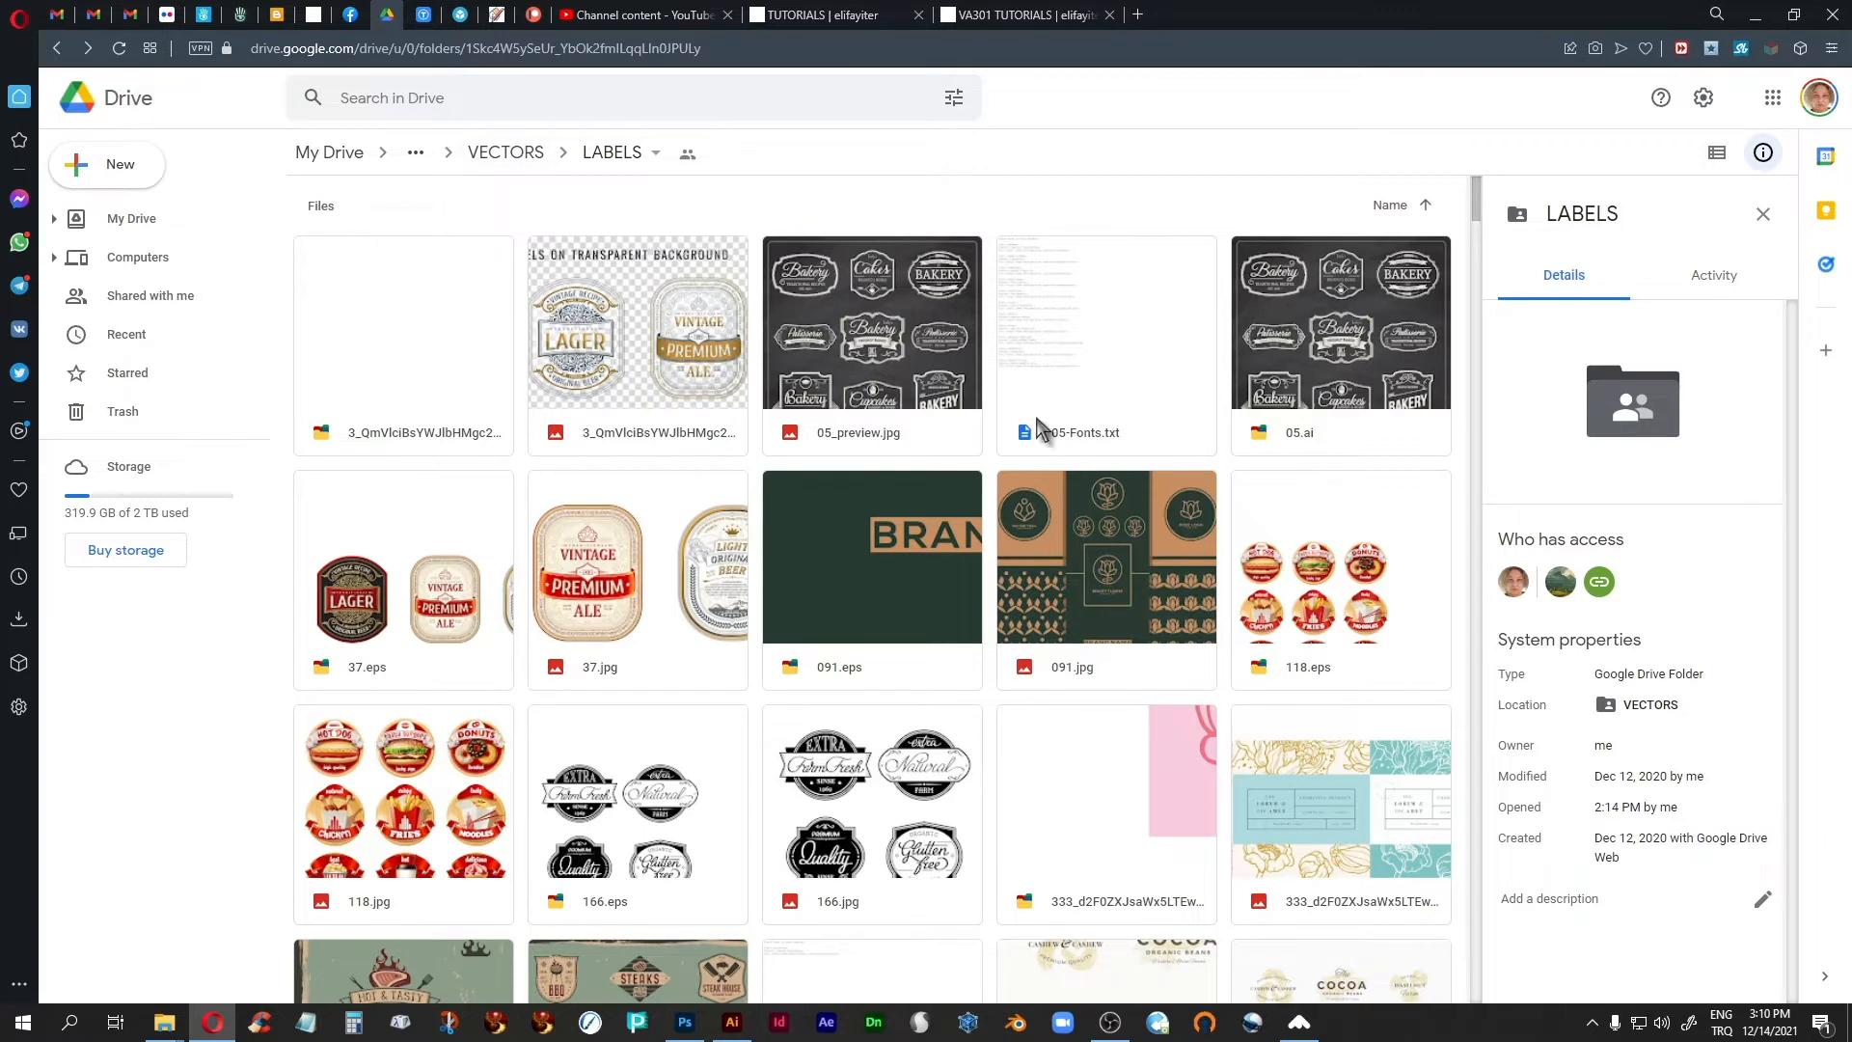
scroll(1059, 529, "down", 5)
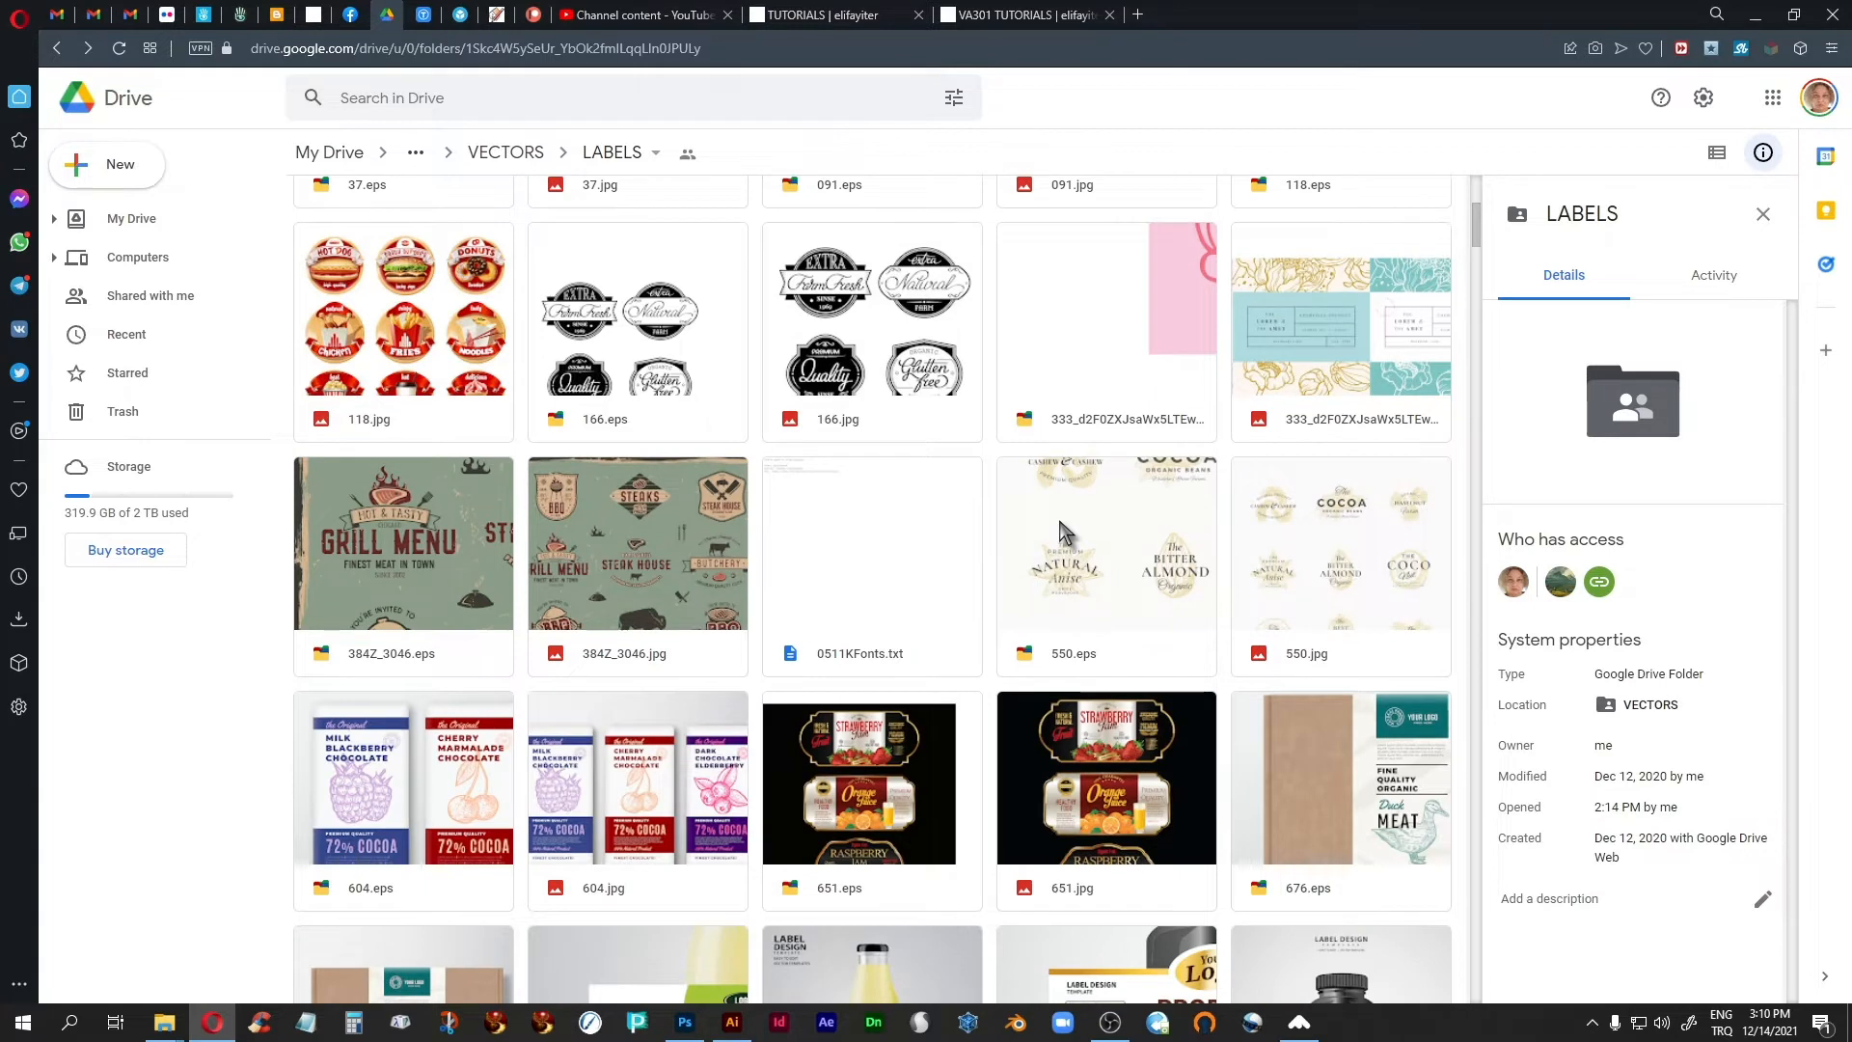
scroll(1061, 530, "up", 5)
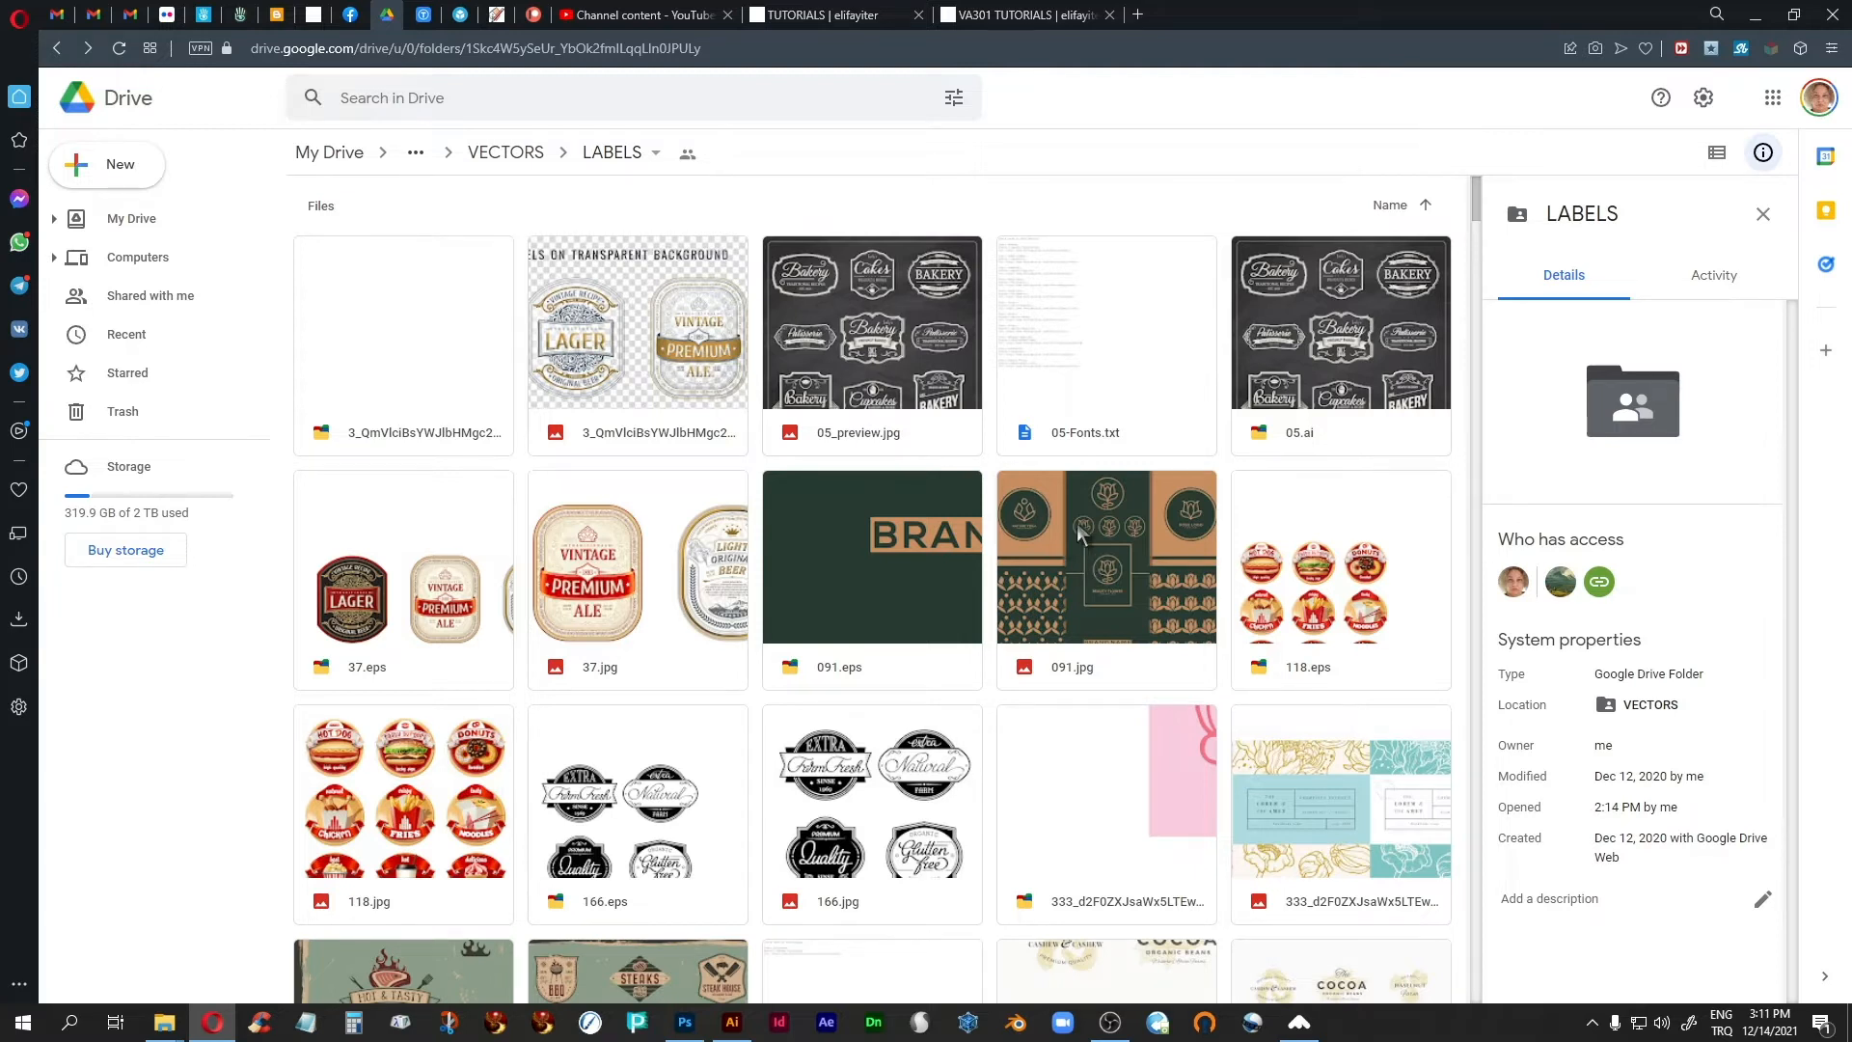
scroll(1057, 538, "down", 6)
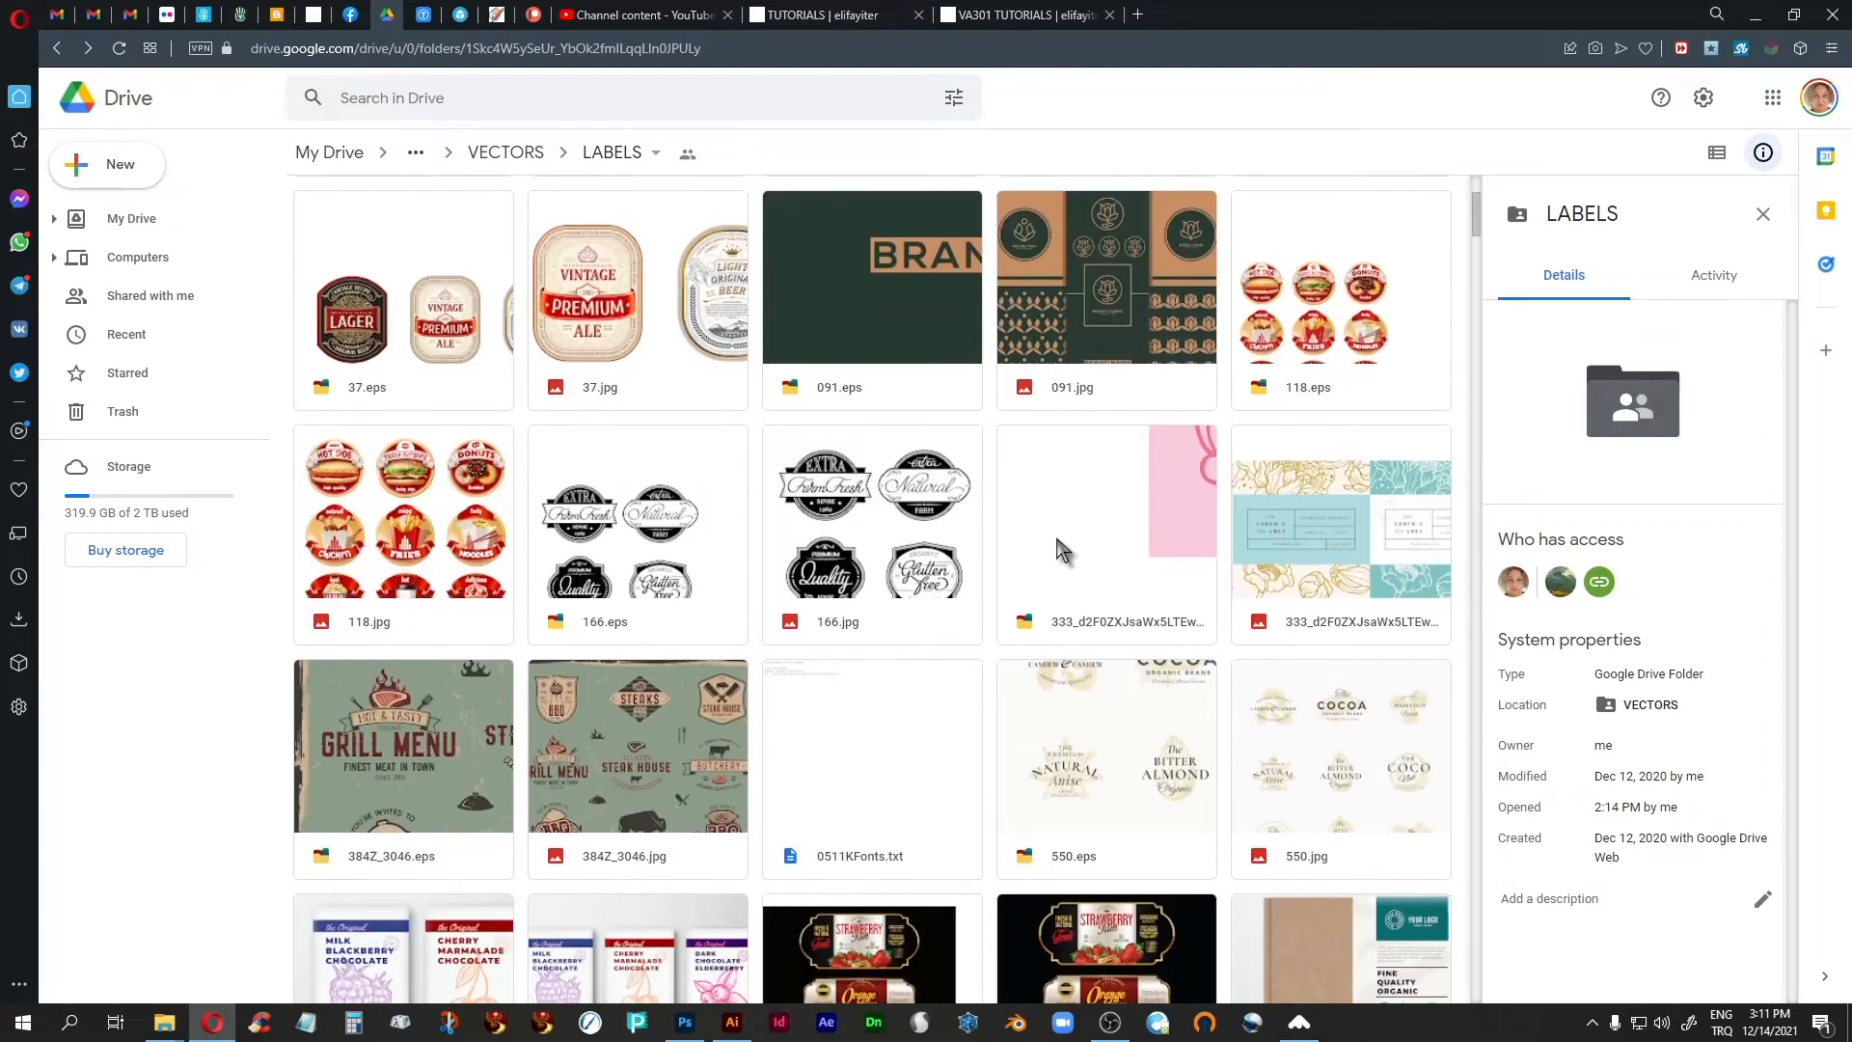
scroll(1056, 540, "down", 3)
scroll(1054, 531, "up", 9)
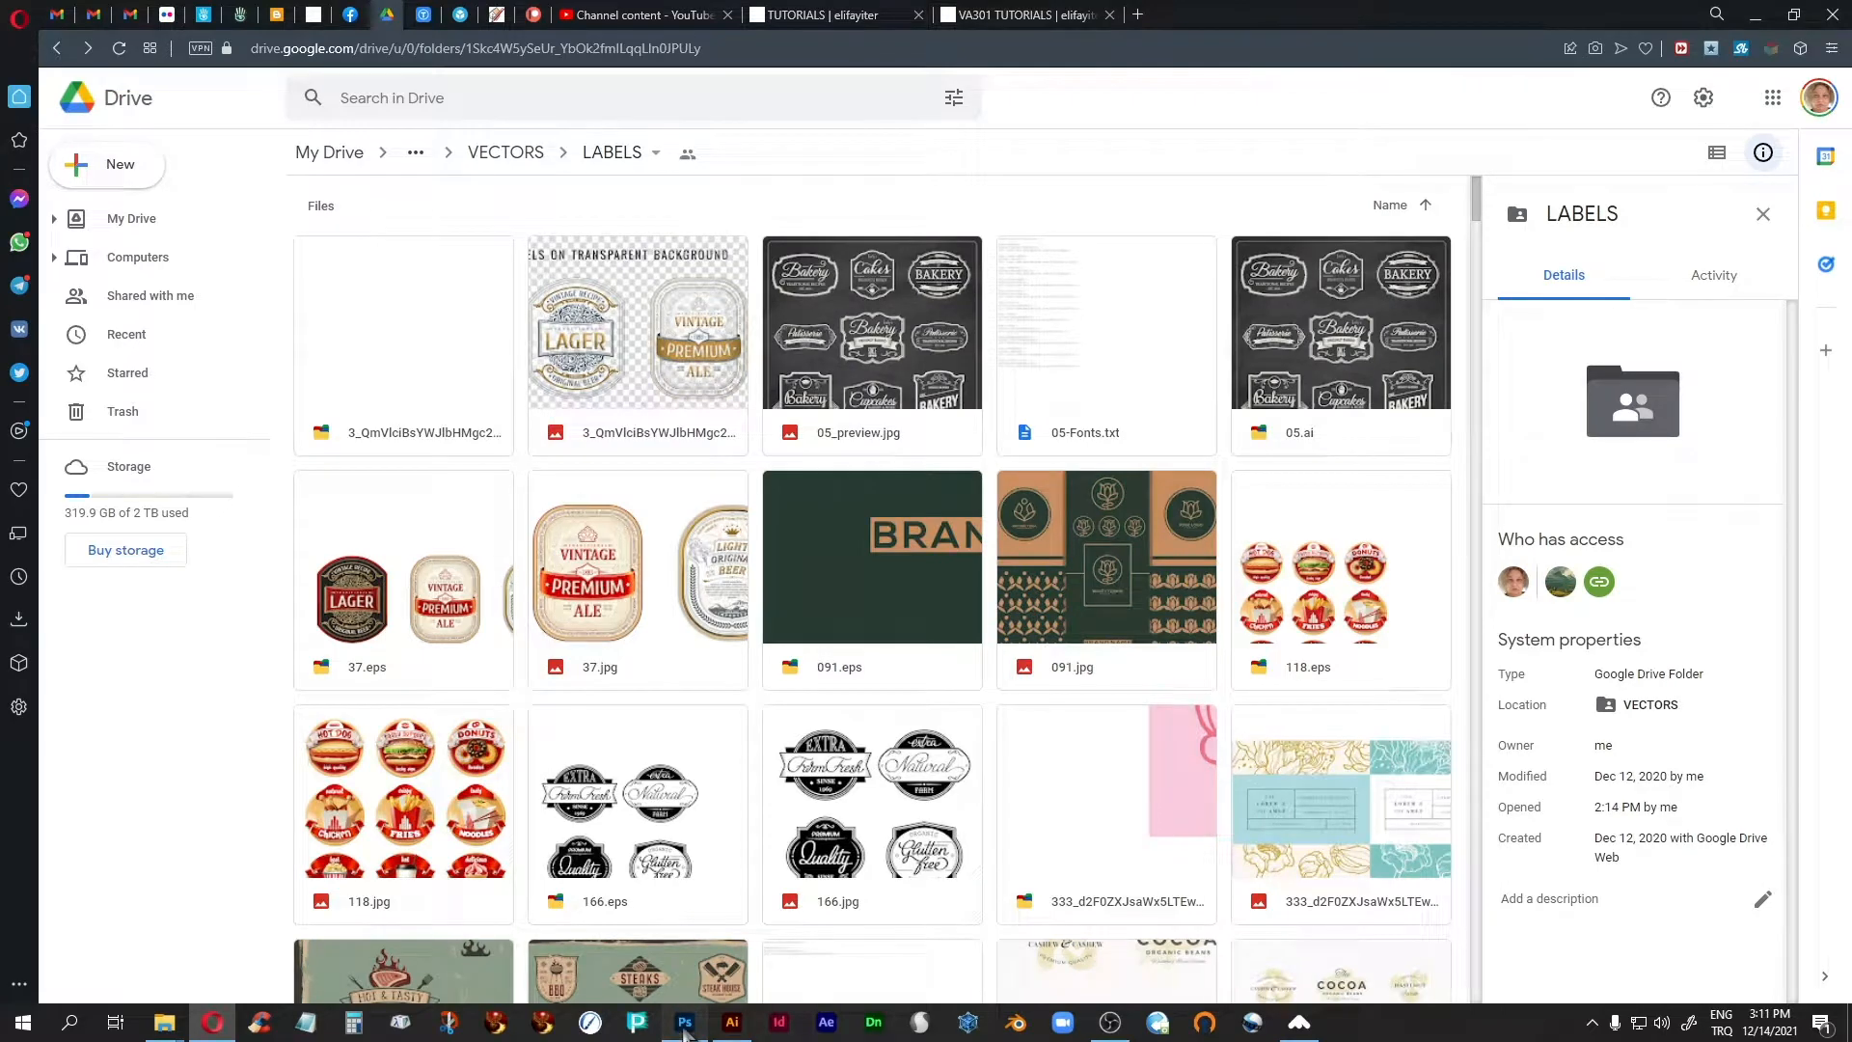
Check the coffee pouch mockup in Photoshop, and return to Google Drive to browse deeper through the LABELS folder.
left_click(685, 1023)
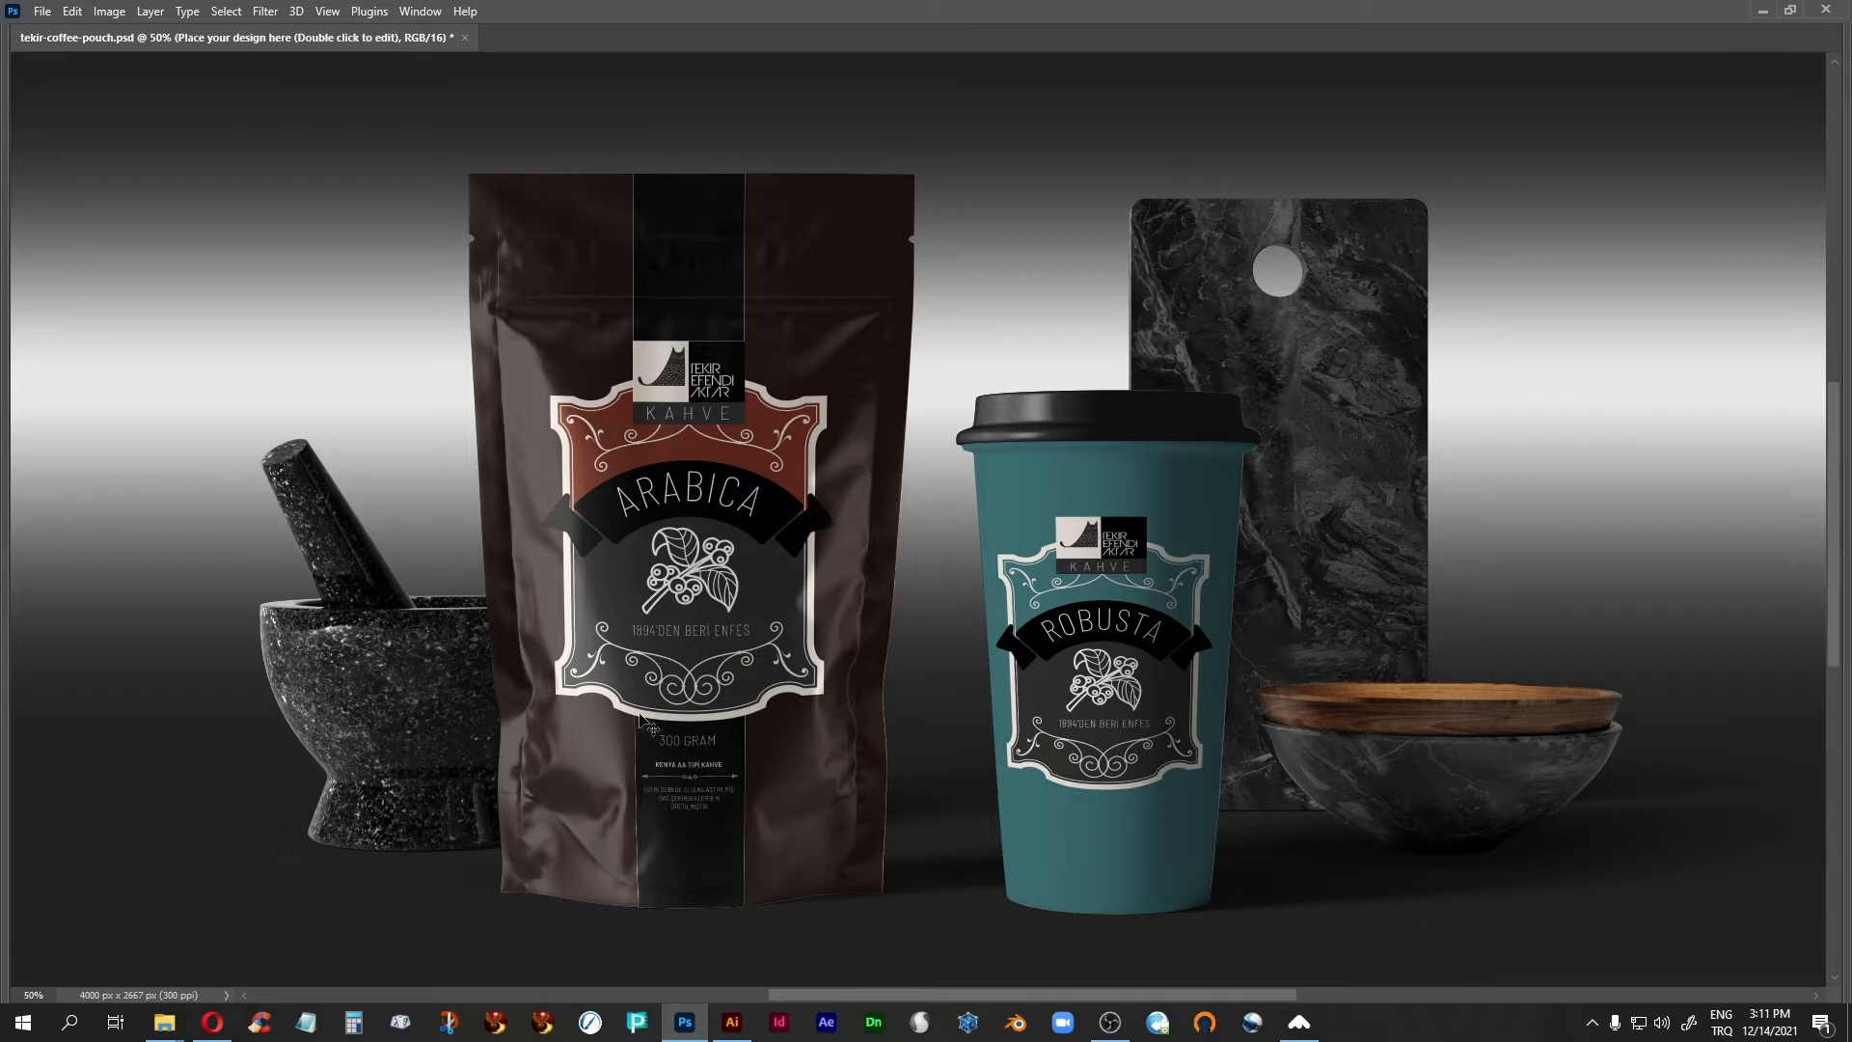
left_click(212, 1022)
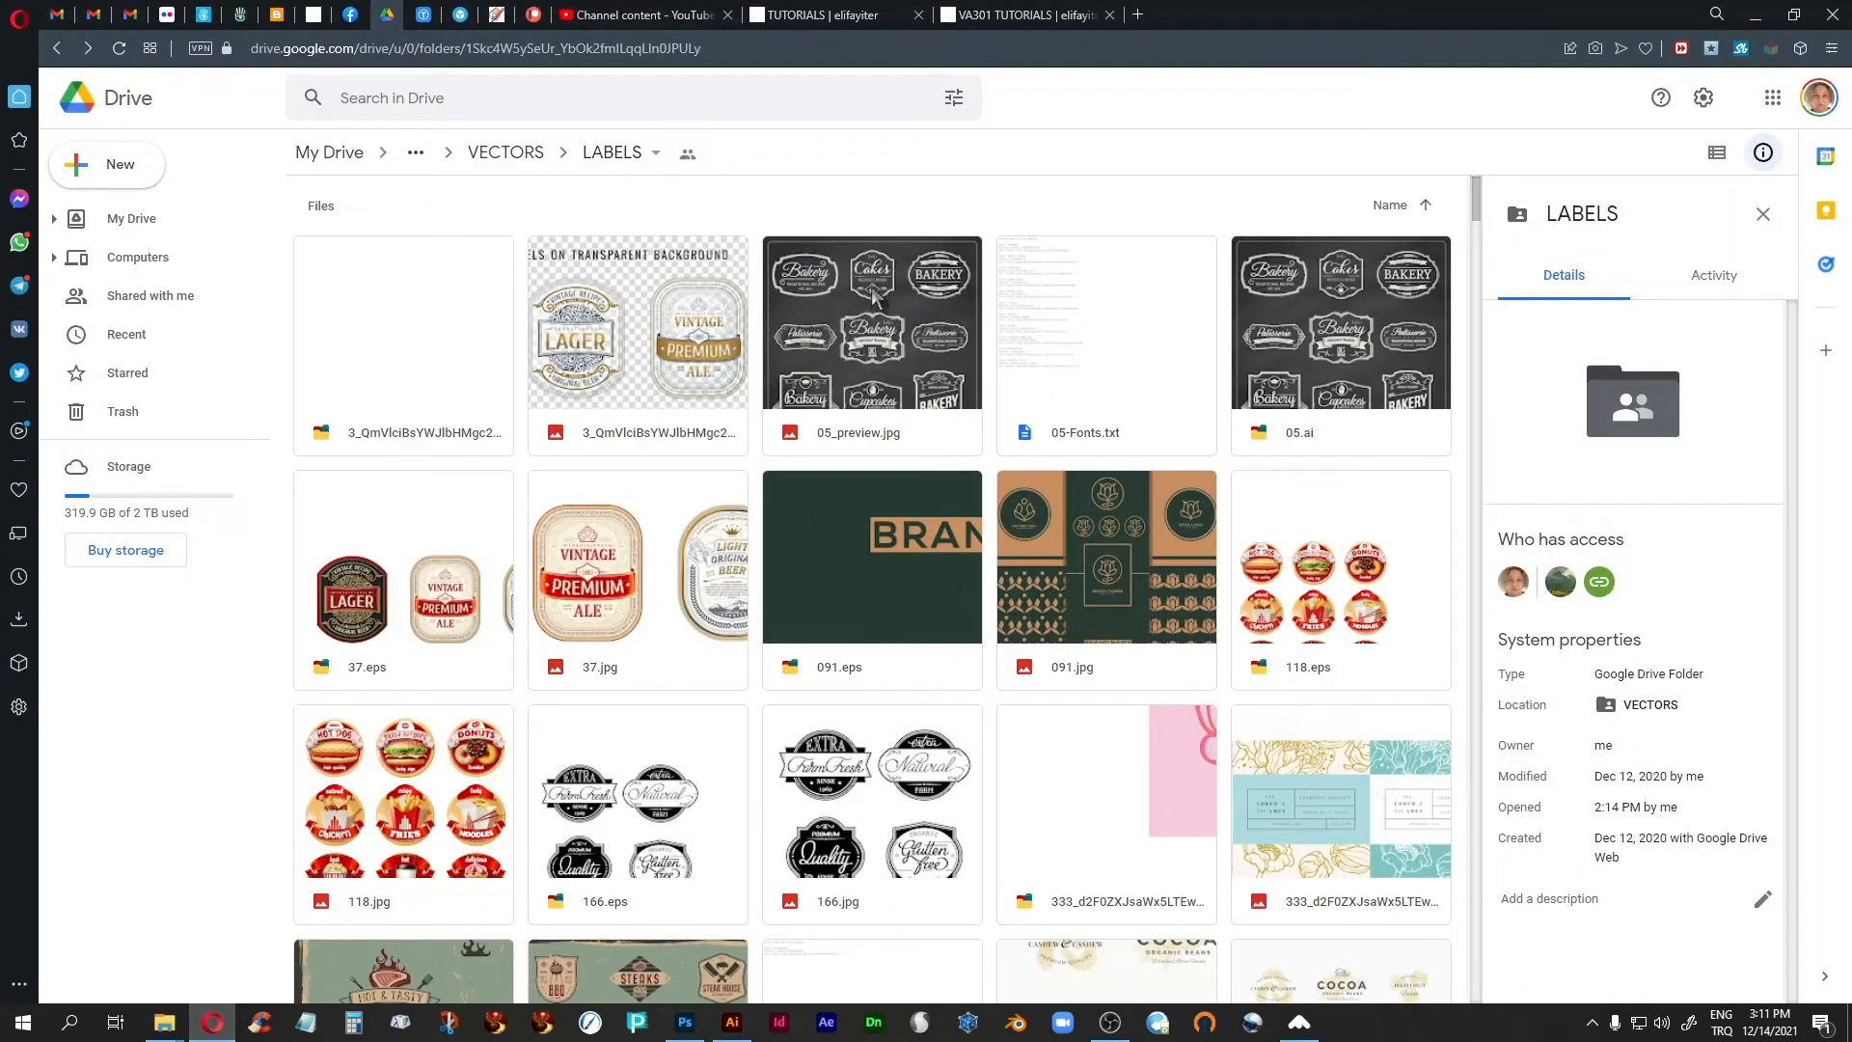
scroll(856, 625, "down", 1)
scroll(852, 625, "down", 12)
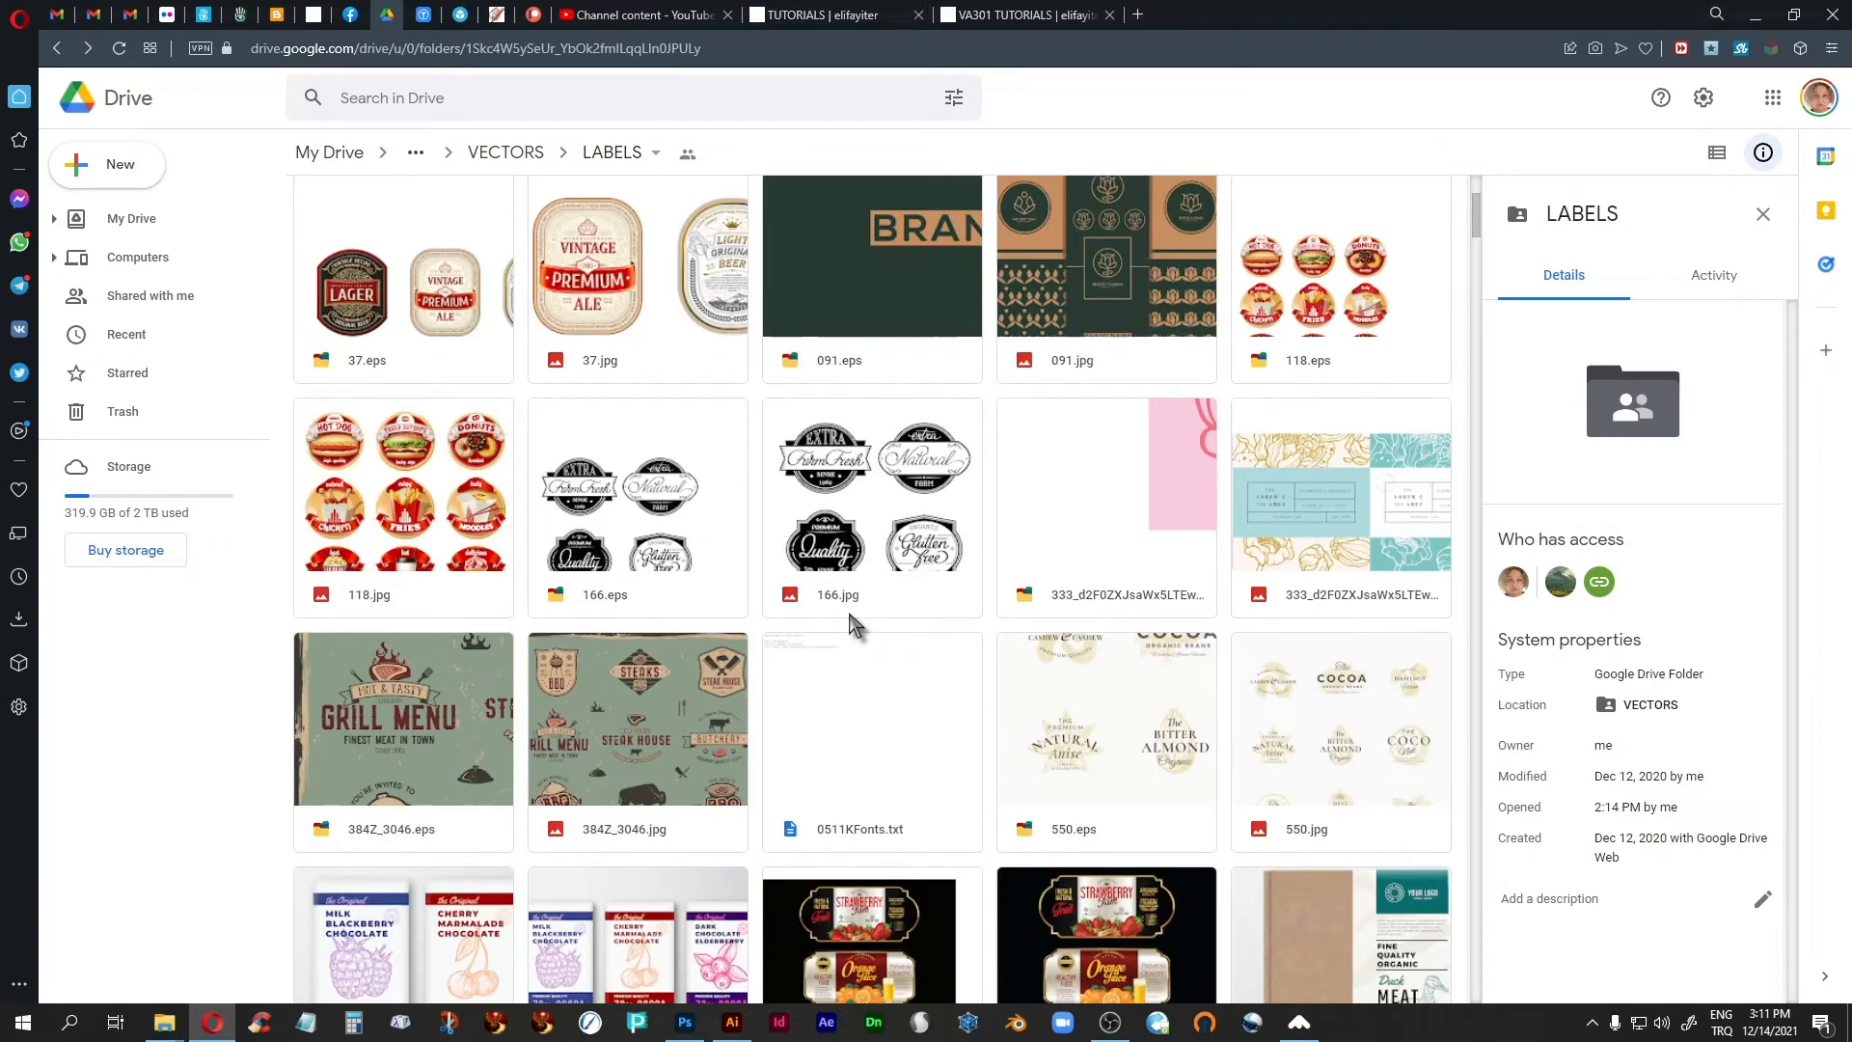
scroll(852, 625, "down", 20)
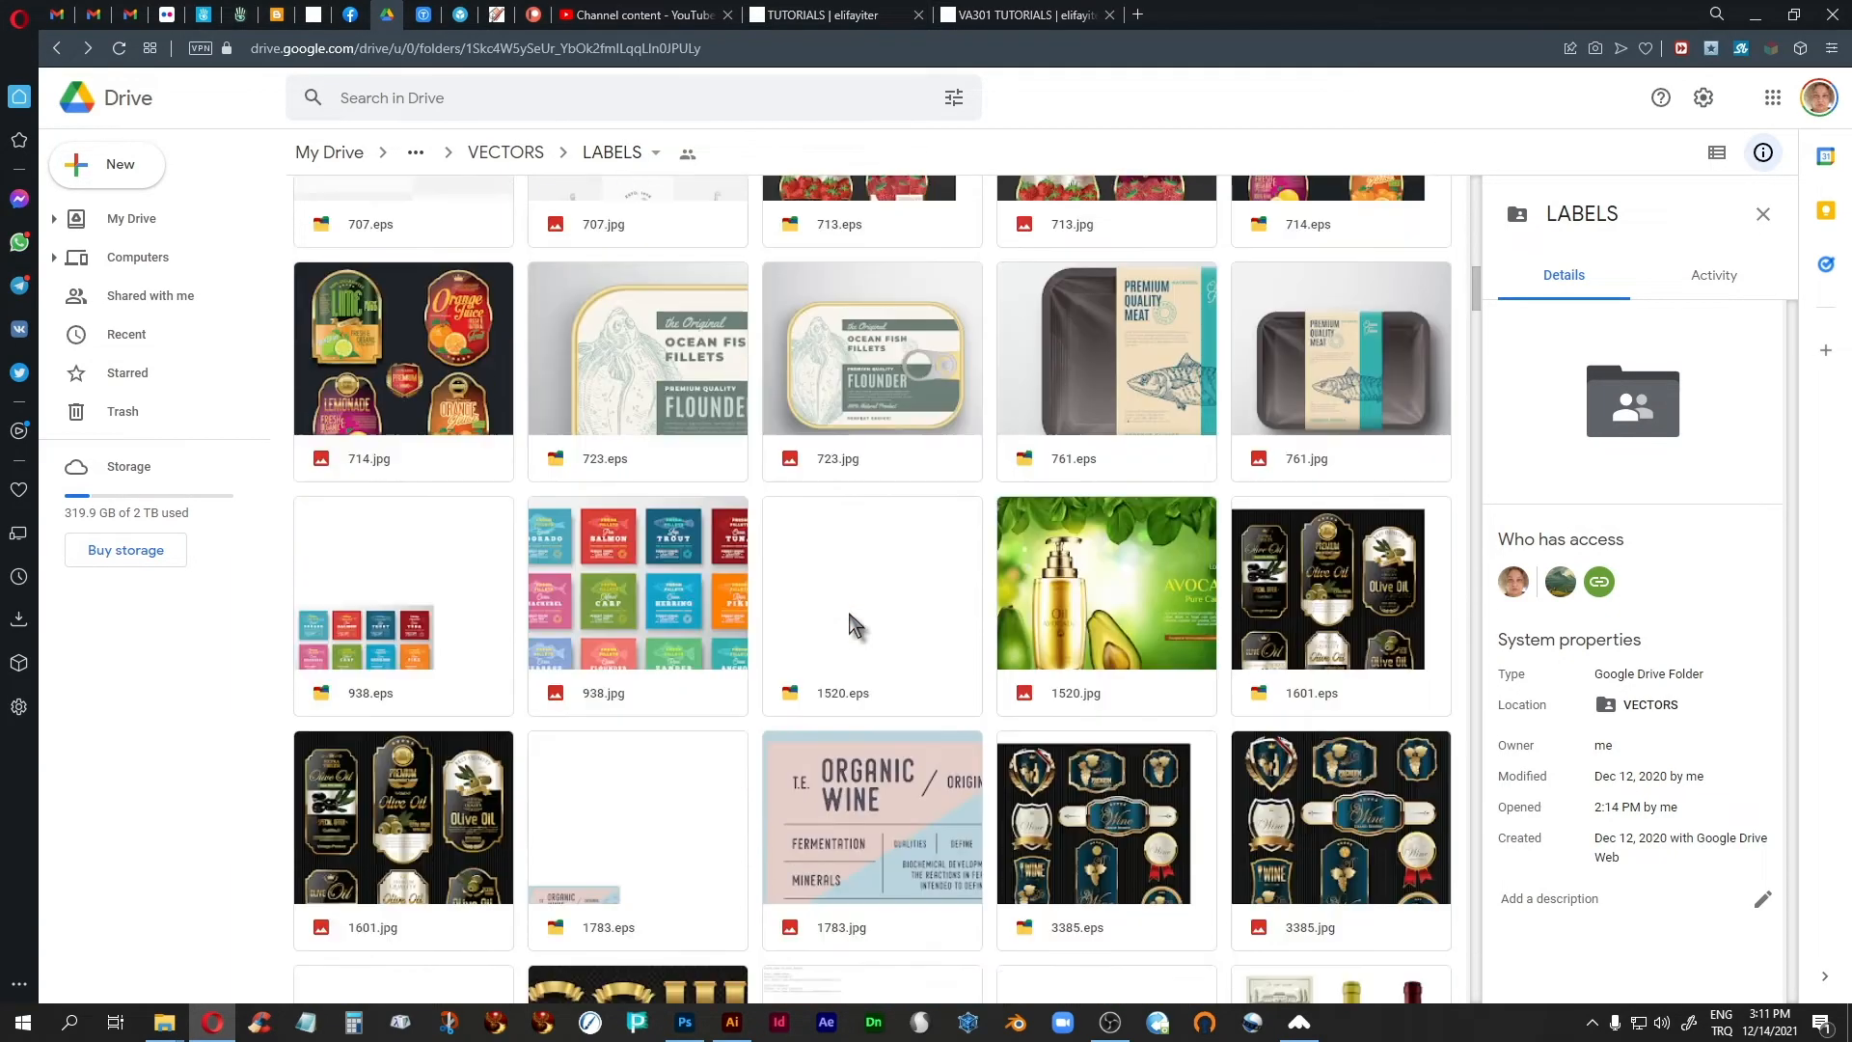
scroll(853, 626, "down", 15)
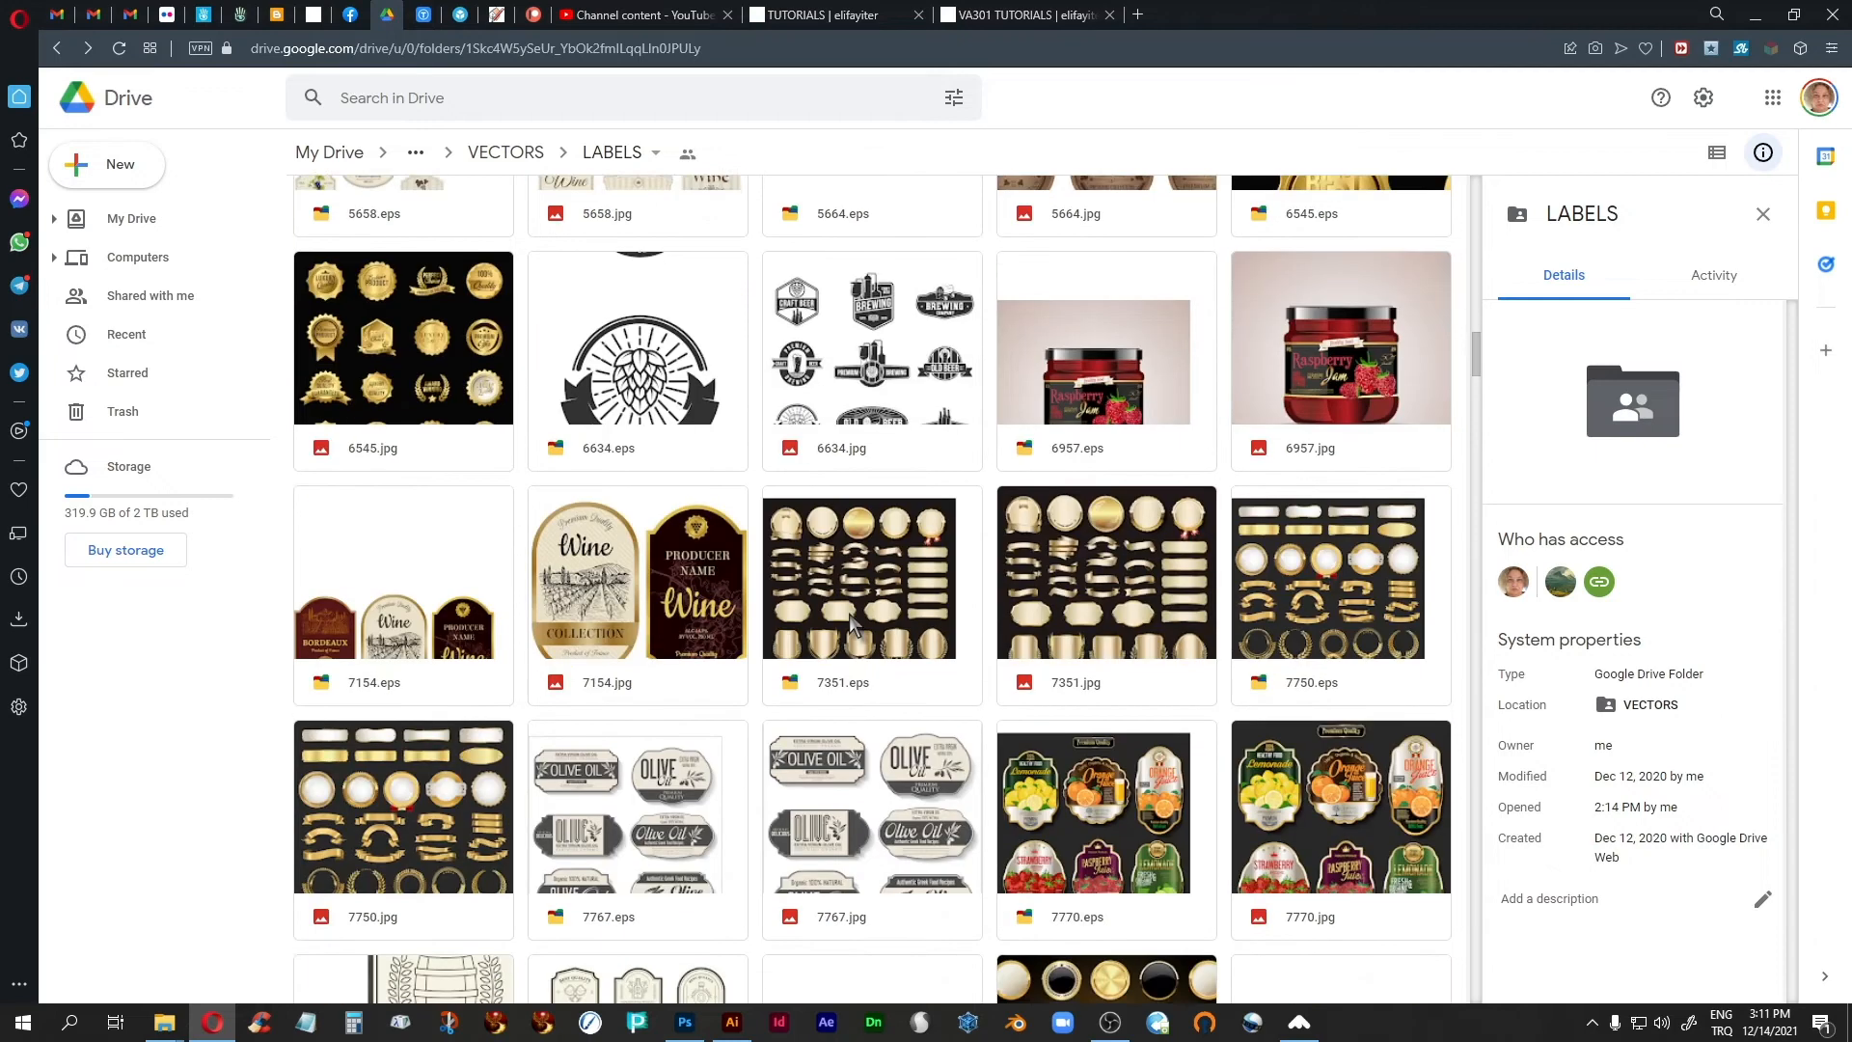
scroll(853, 625, "down", 15)
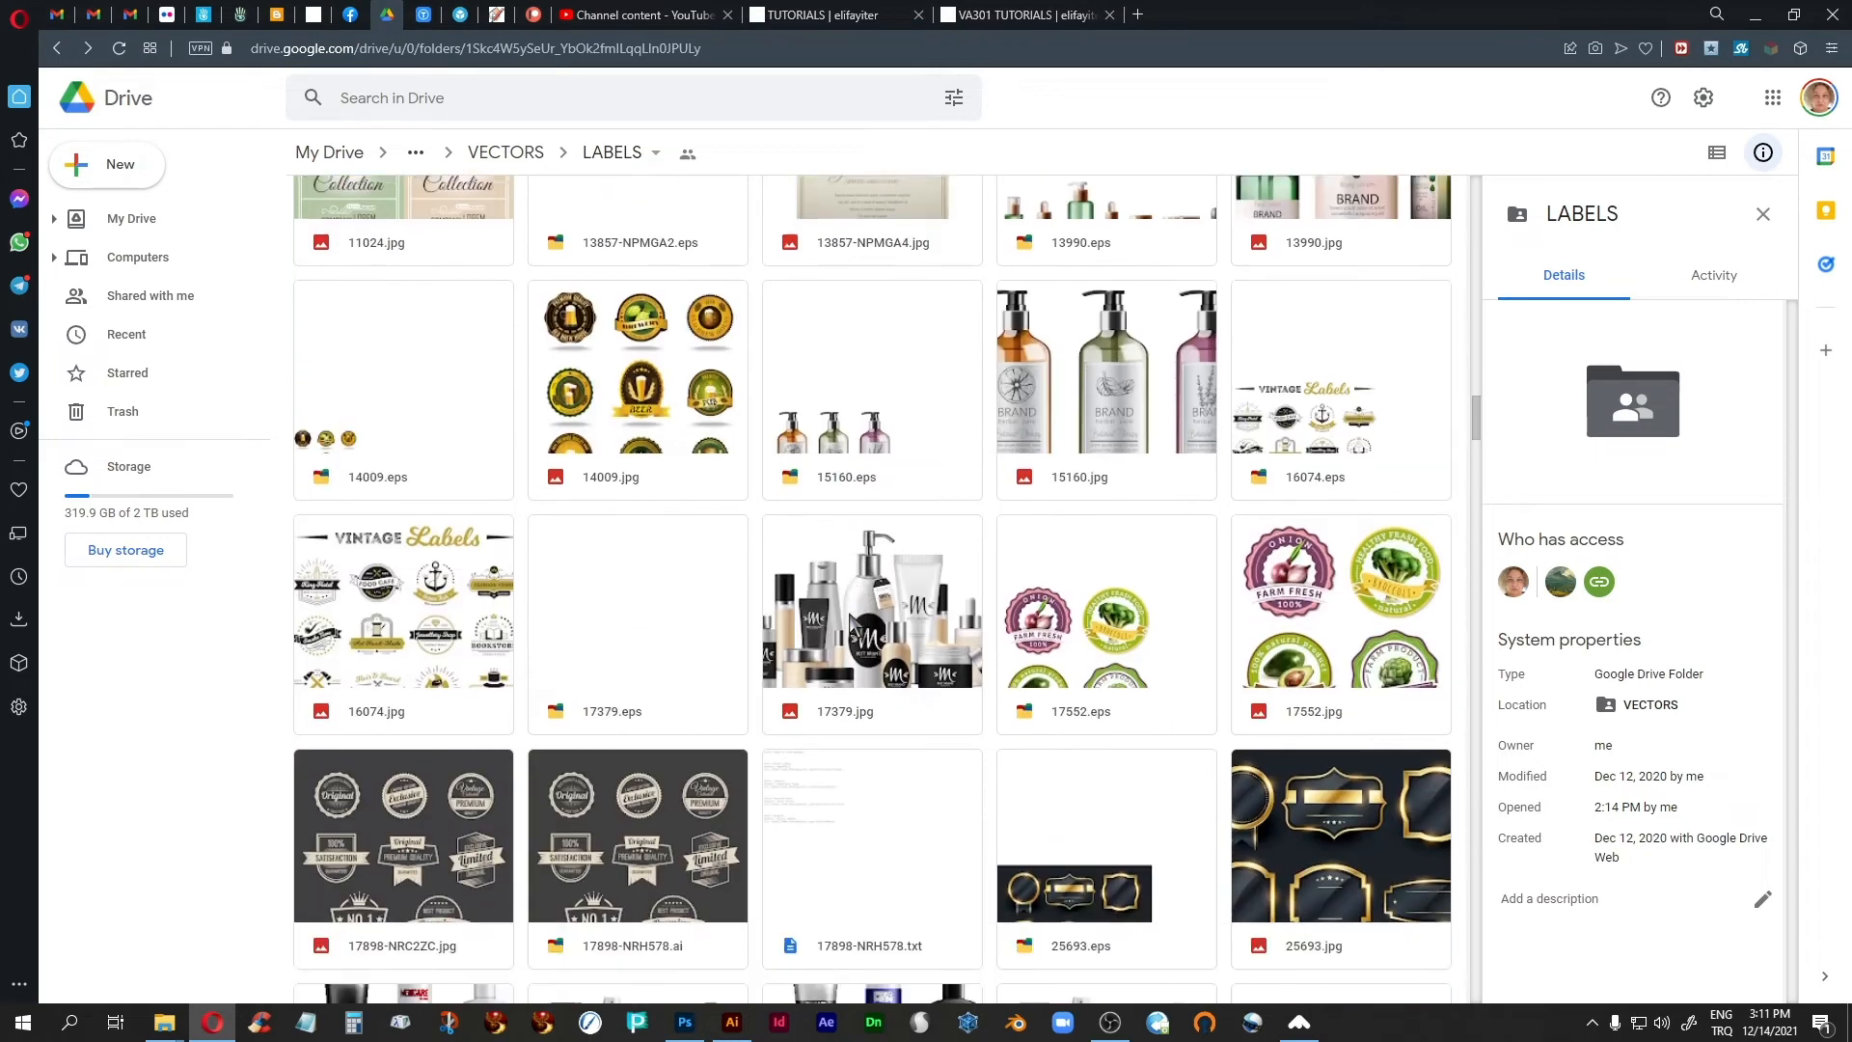
scroll(853, 625, "down", 15)
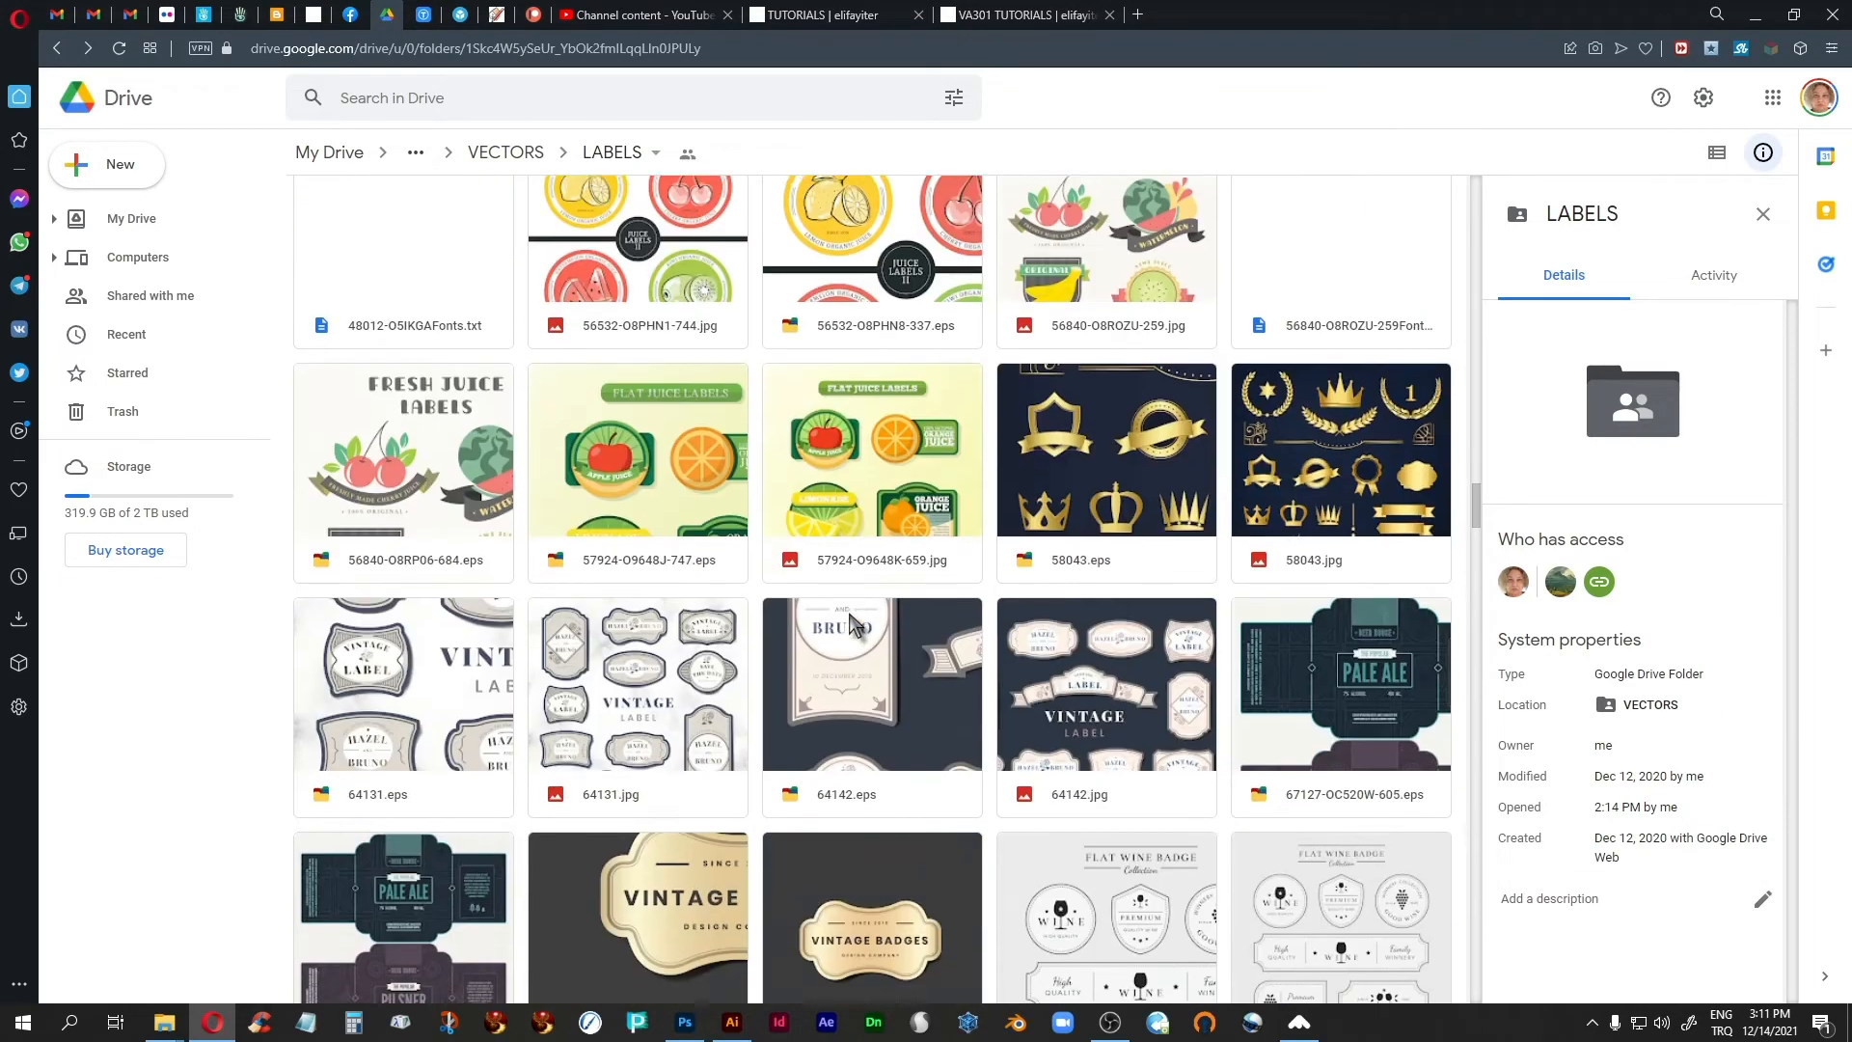
scroll(853, 625, "down", 6)
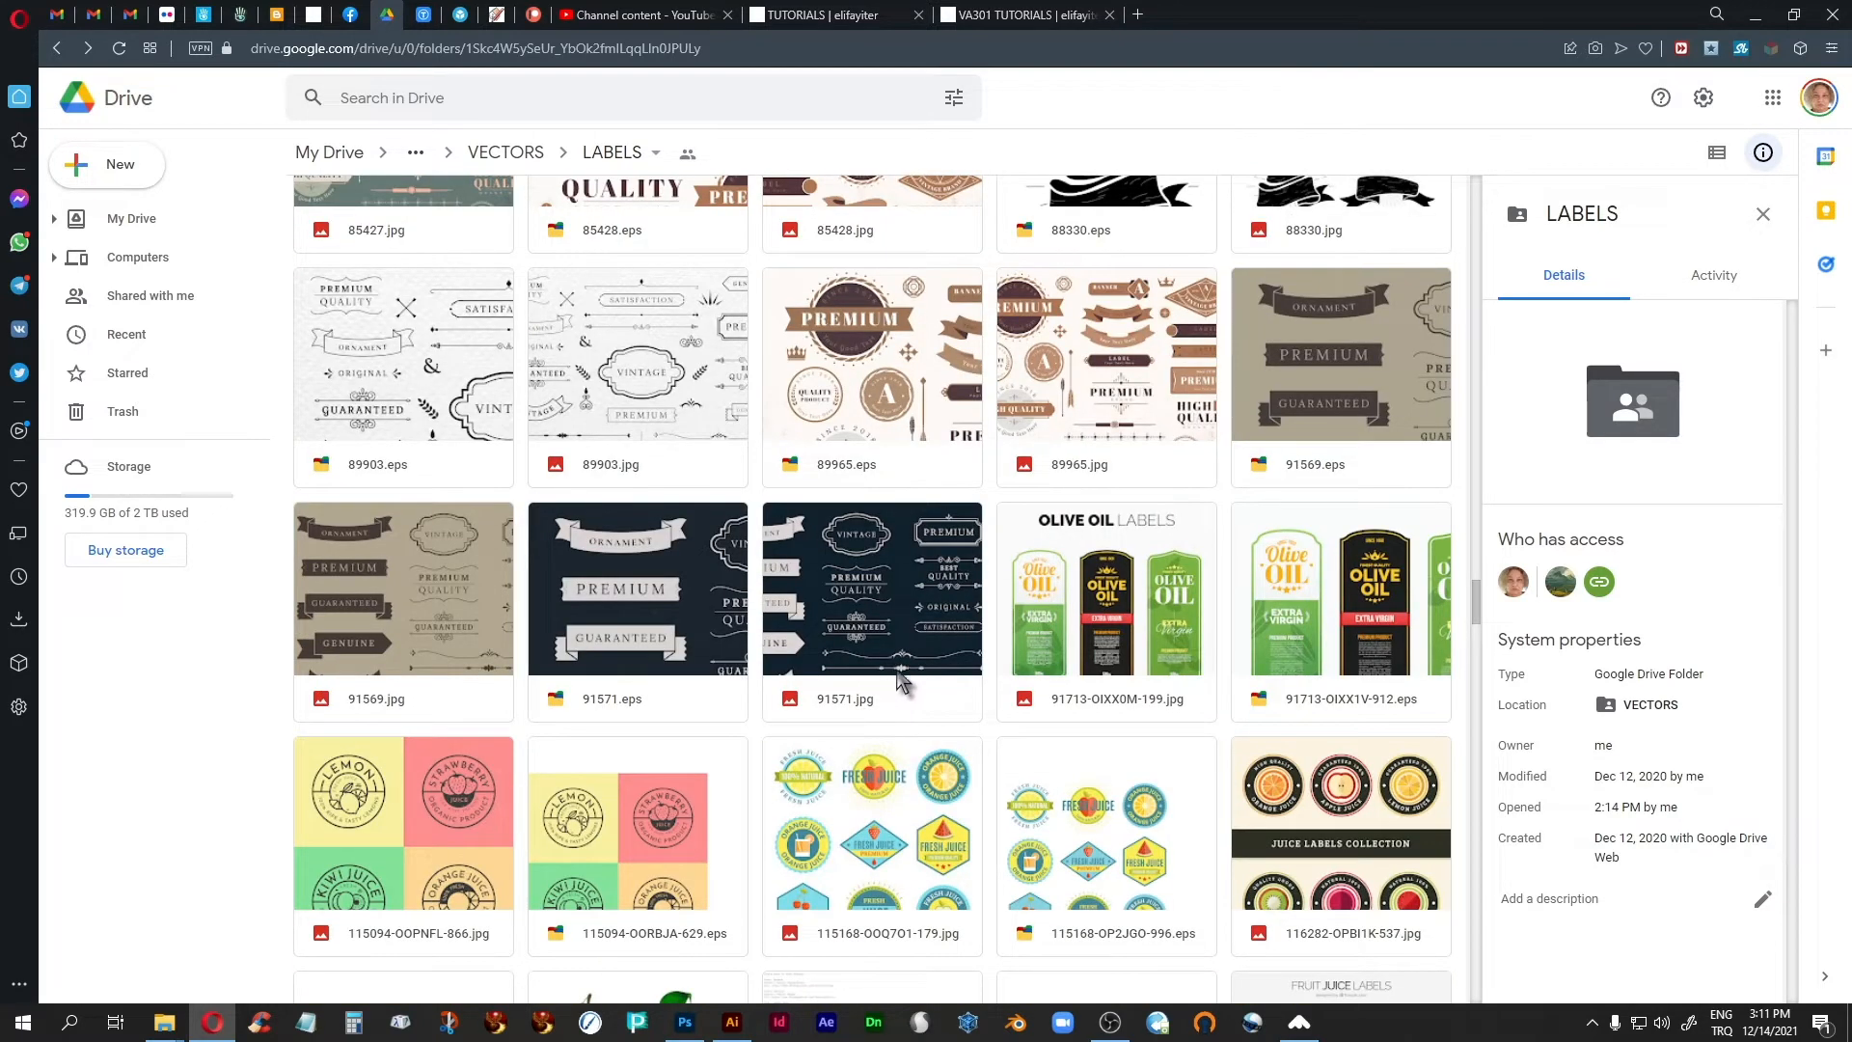
scroll(862, 592, "down", 15)
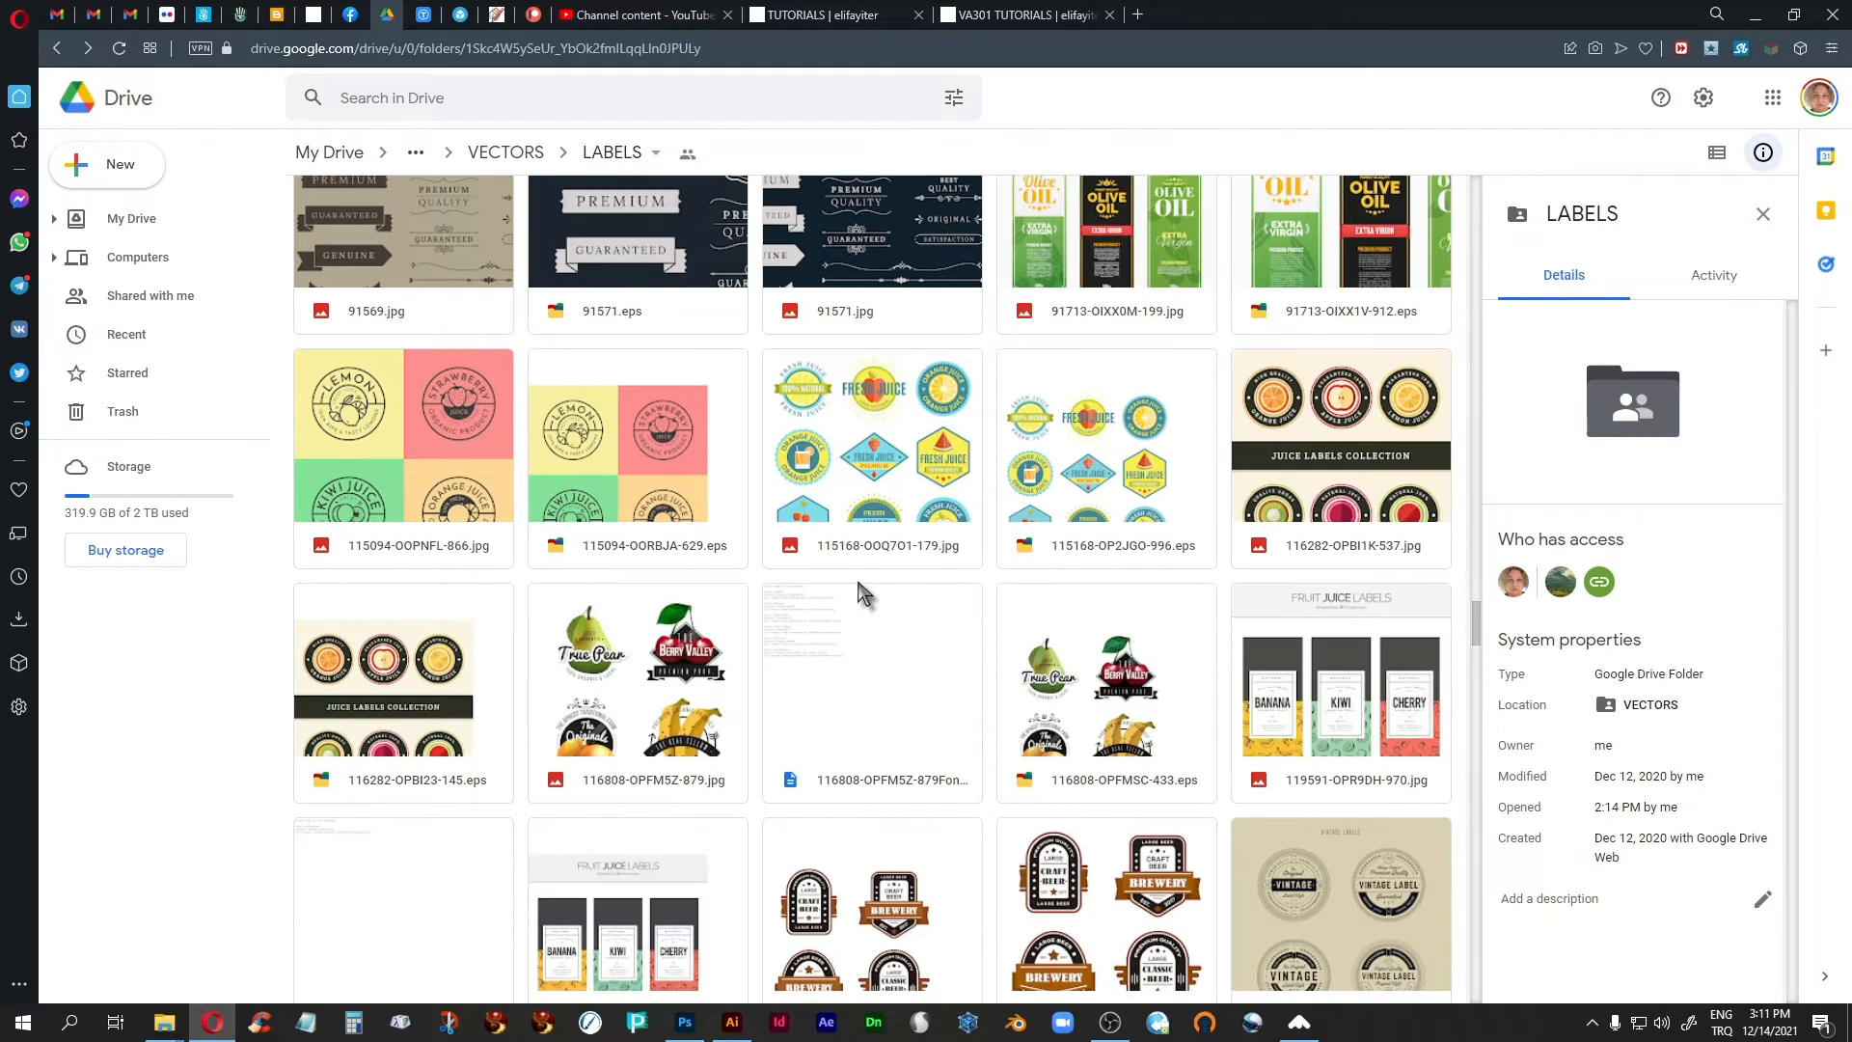
scroll(861, 592, "down", 3)
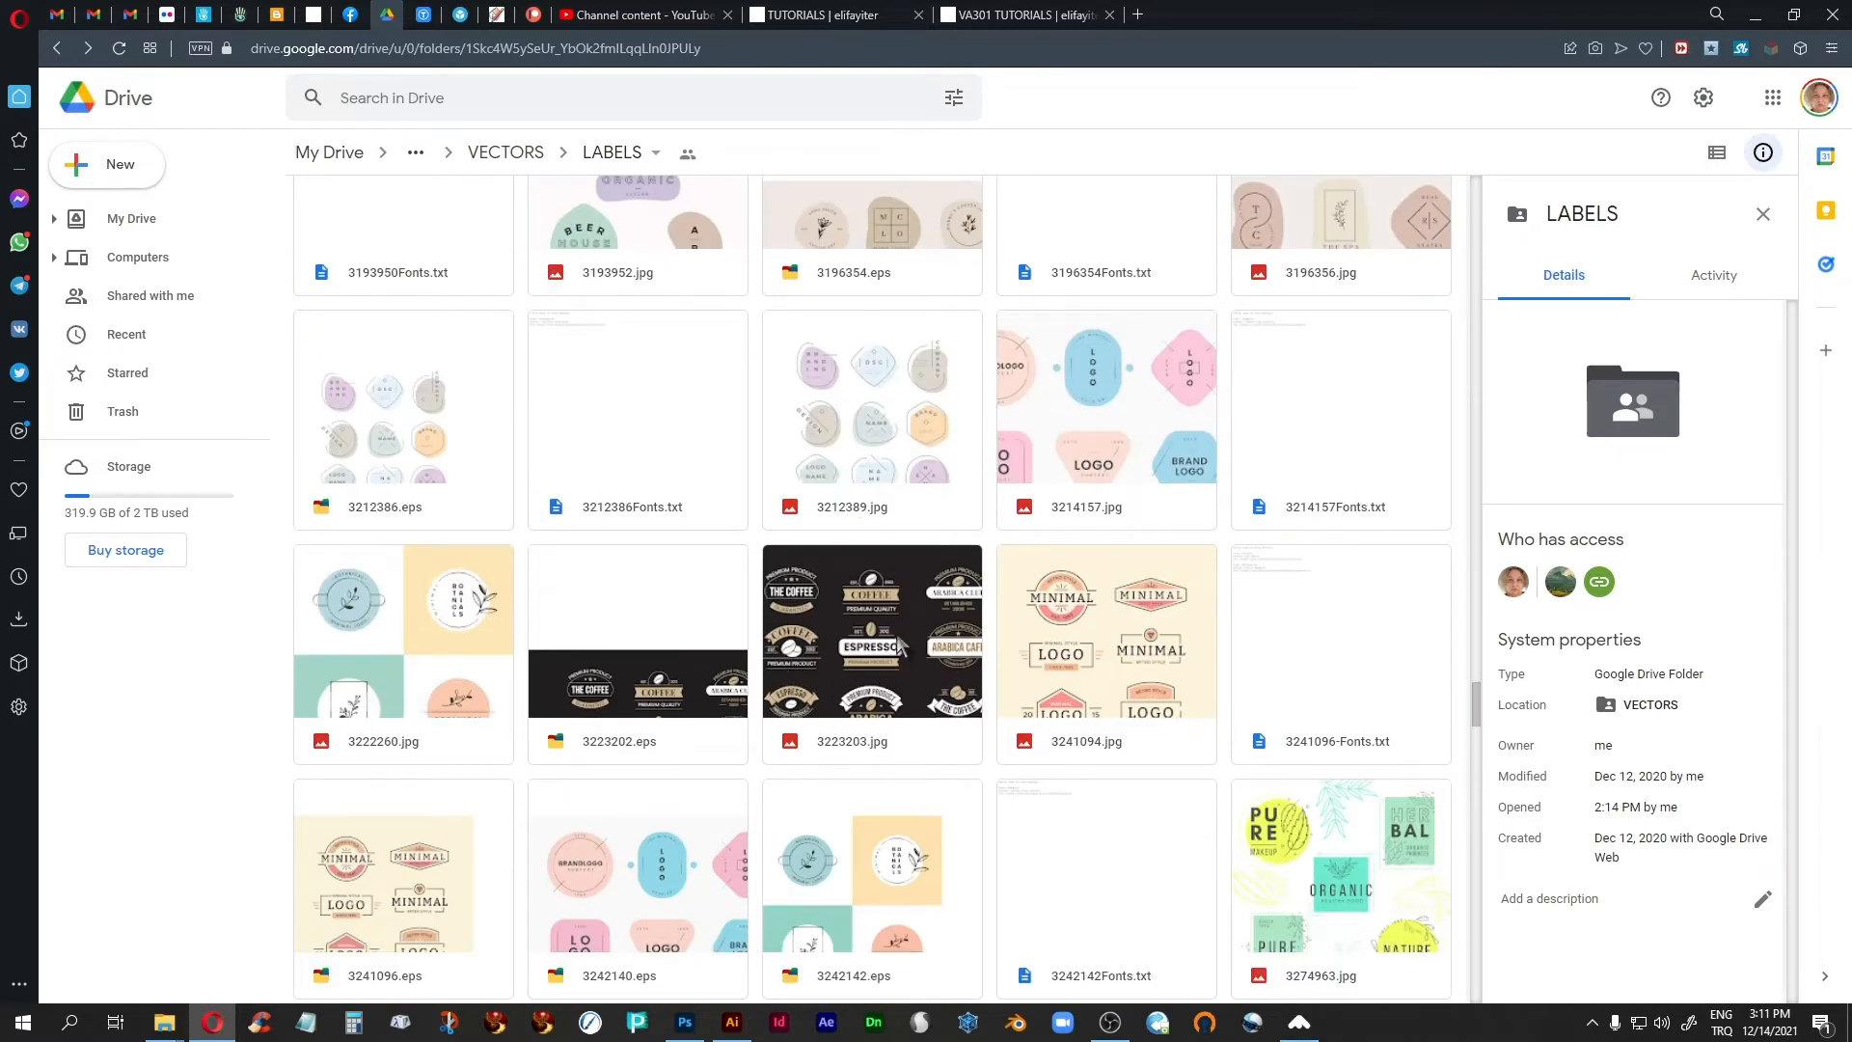
Switch to Illustrator and inspect the 91571 ornament sheet, selecting its lowest decorative divider.
left_click(733, 1023)
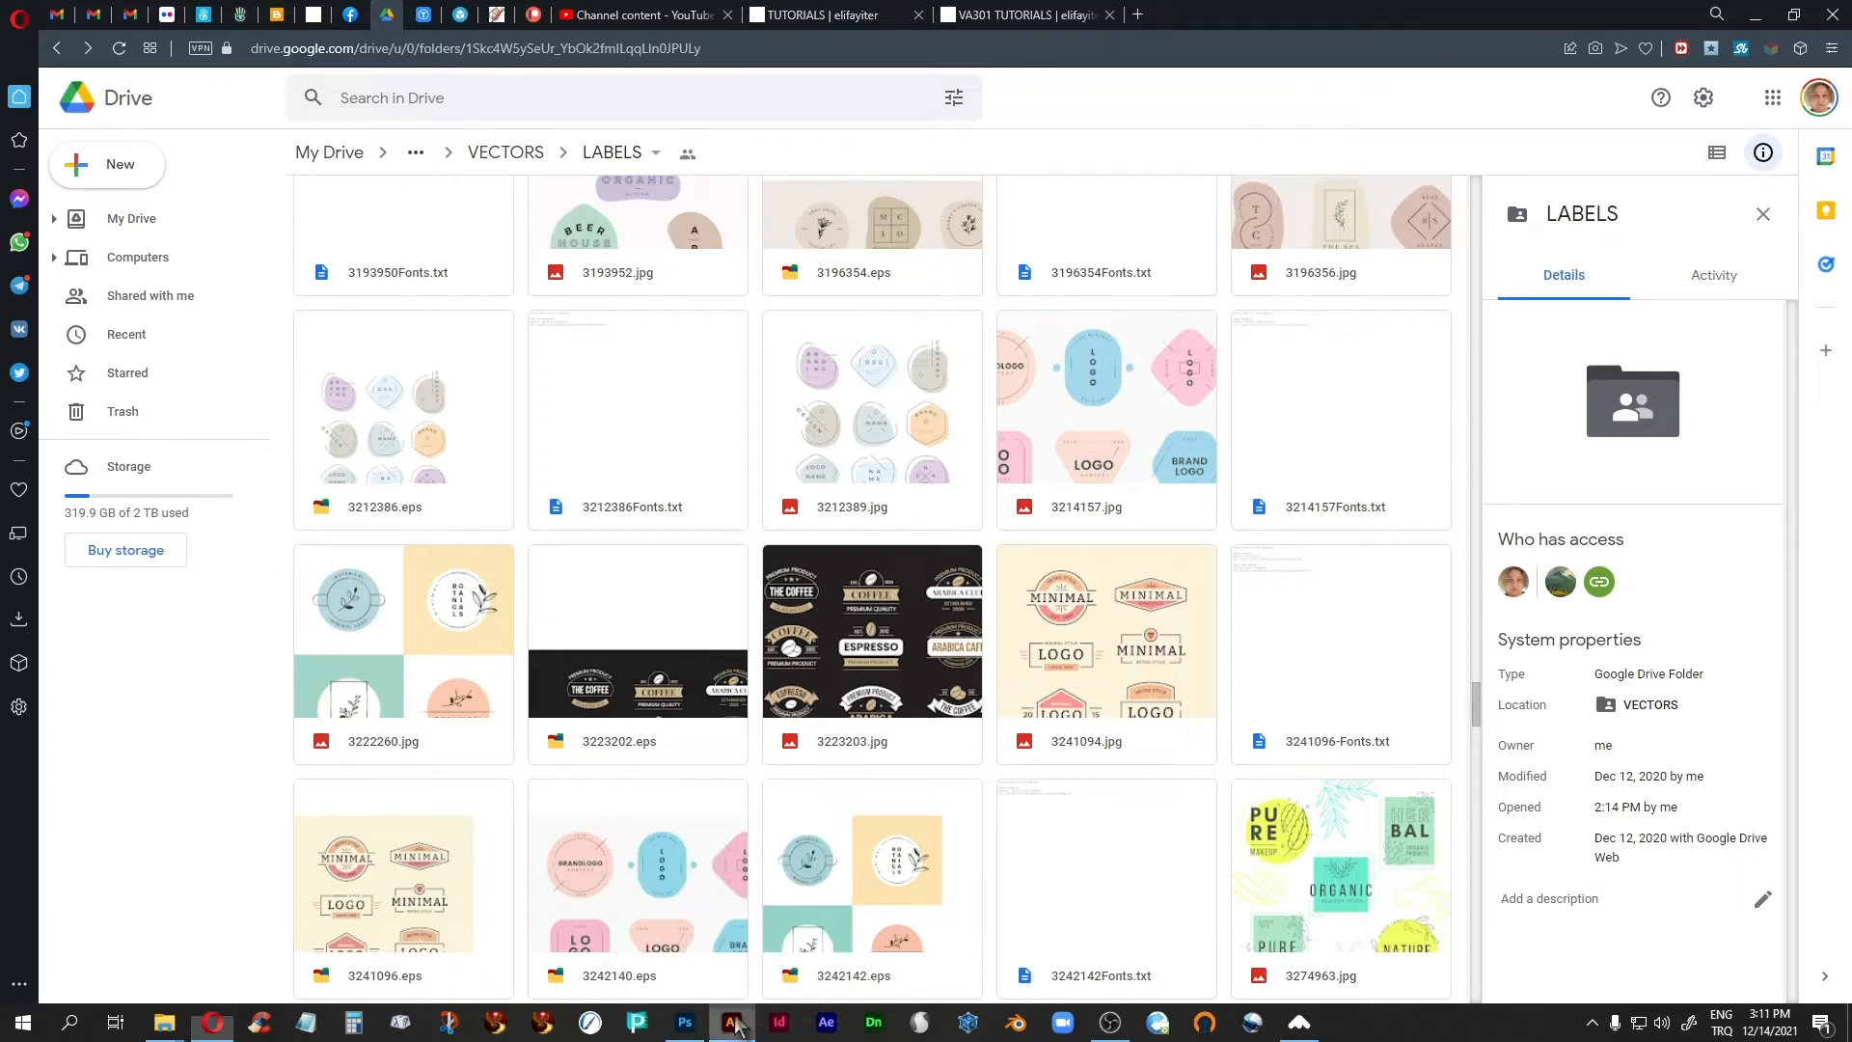
left_click(236, 58)
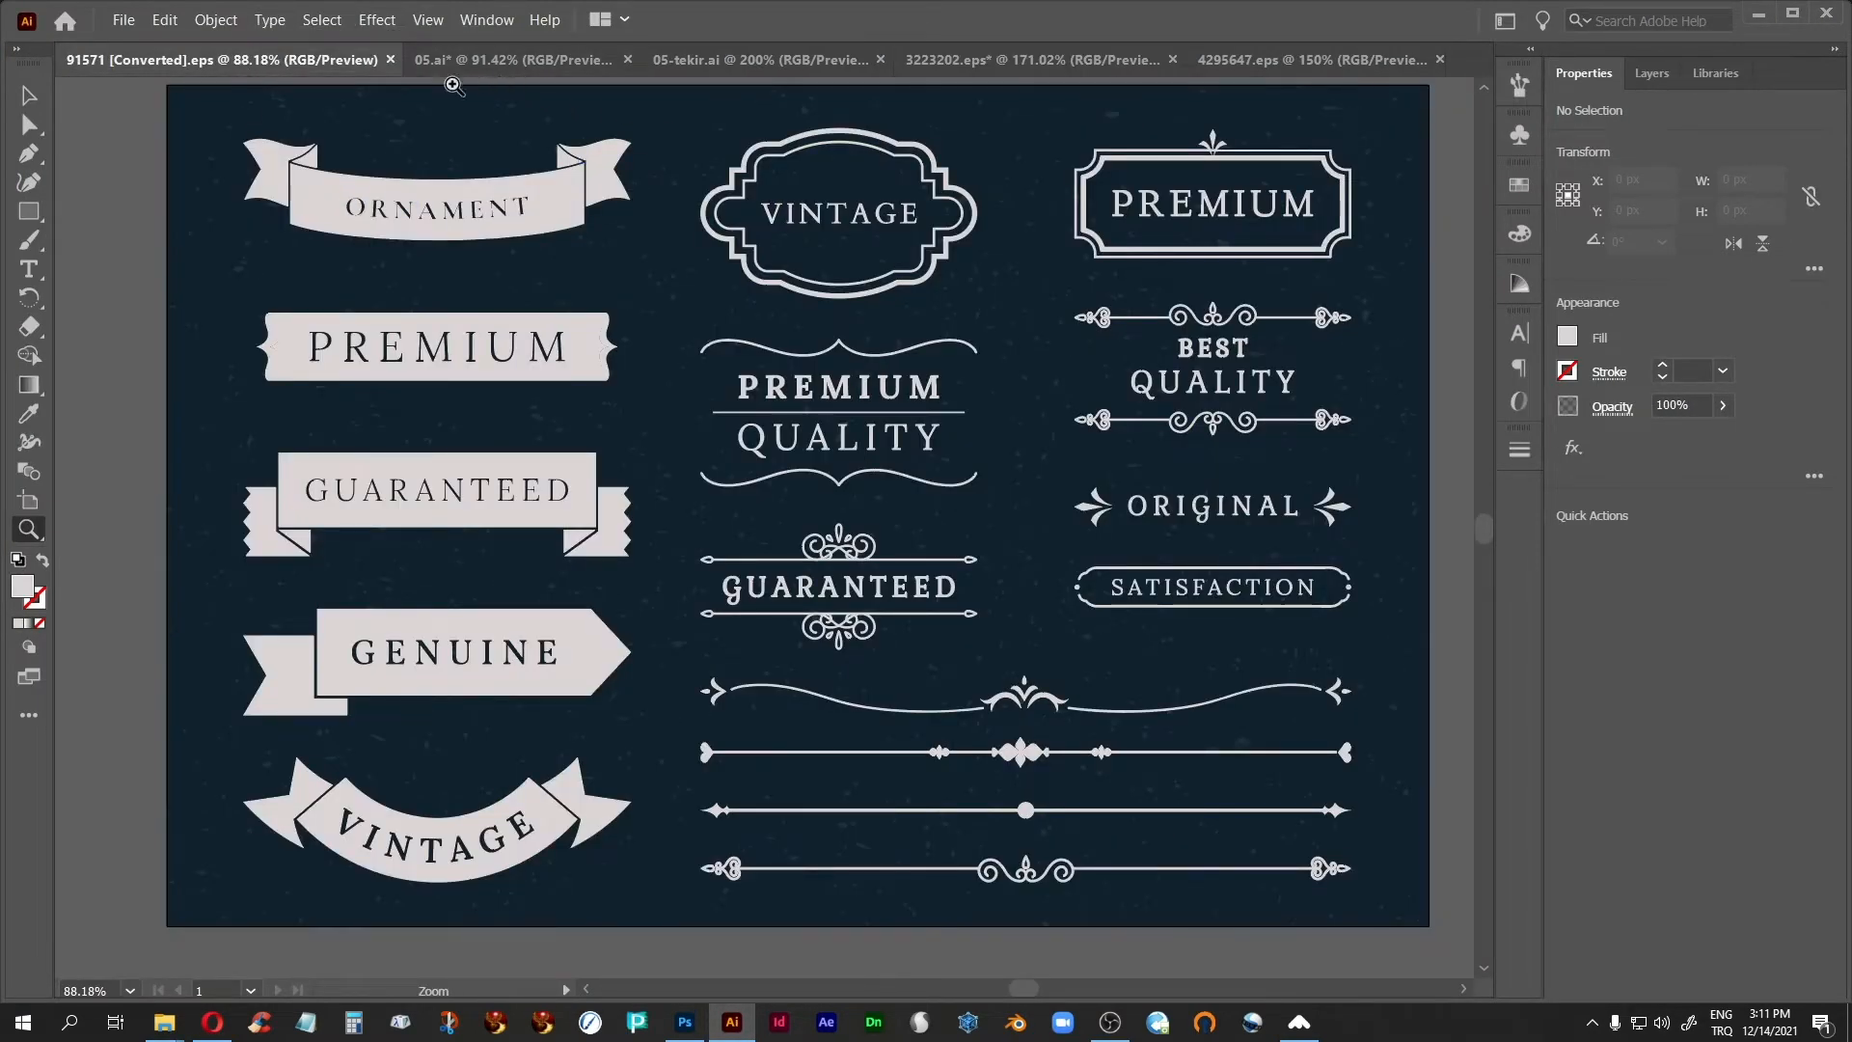
left_click(29, 94)
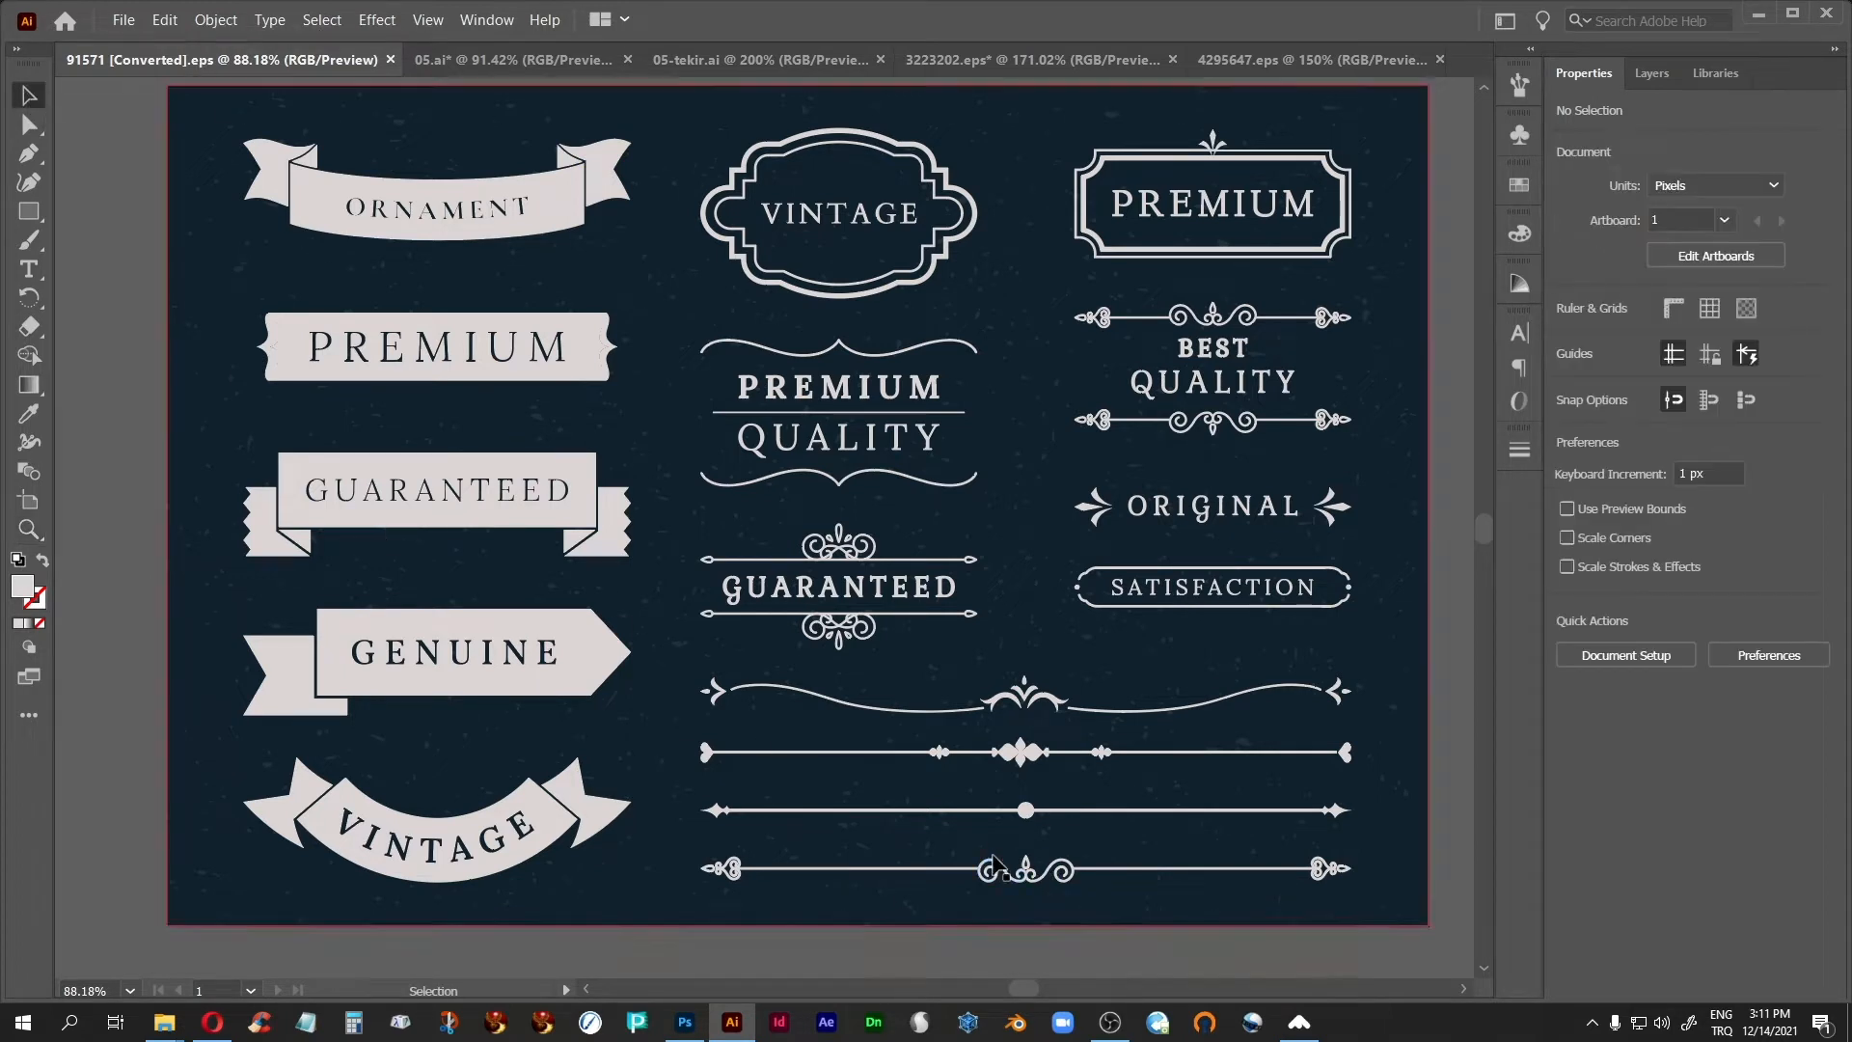
left_click(1028, 873)
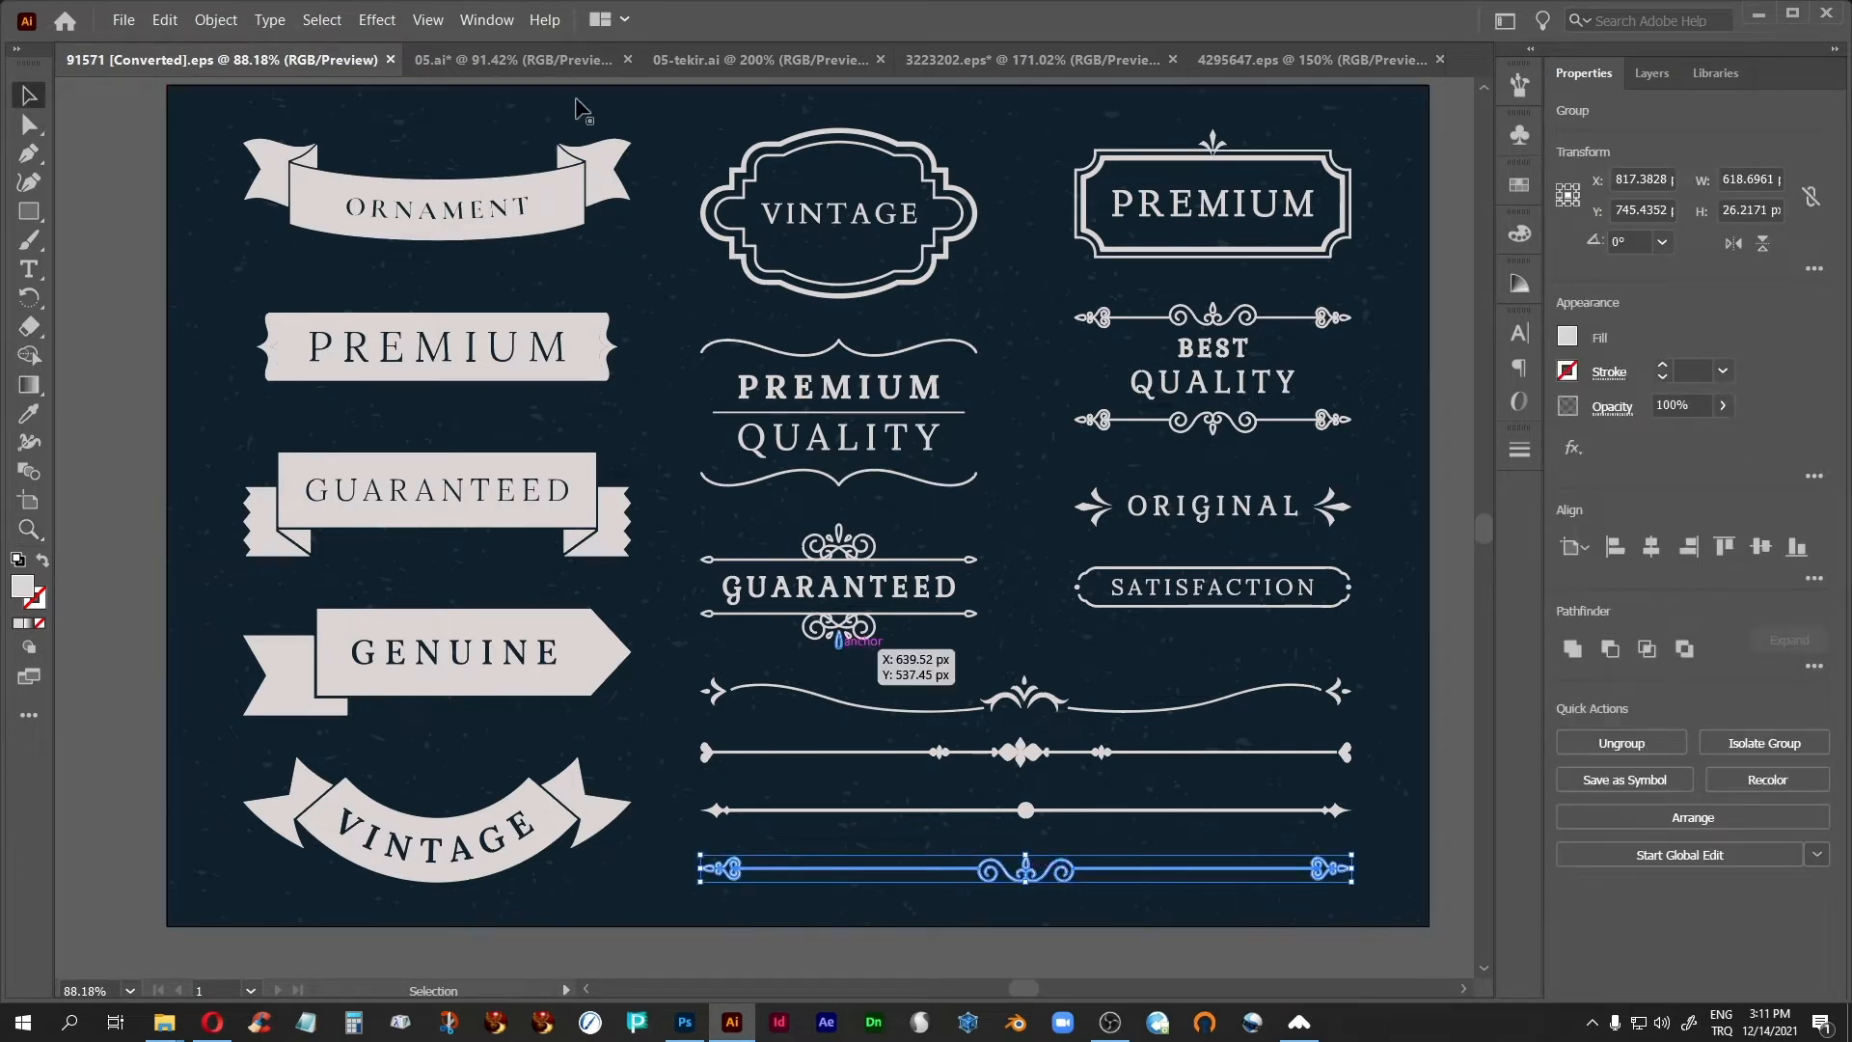
Bring up the 05.ai document and examine its label with the slanted BAKERY text at 200% zoom.
left_click(524, 61)
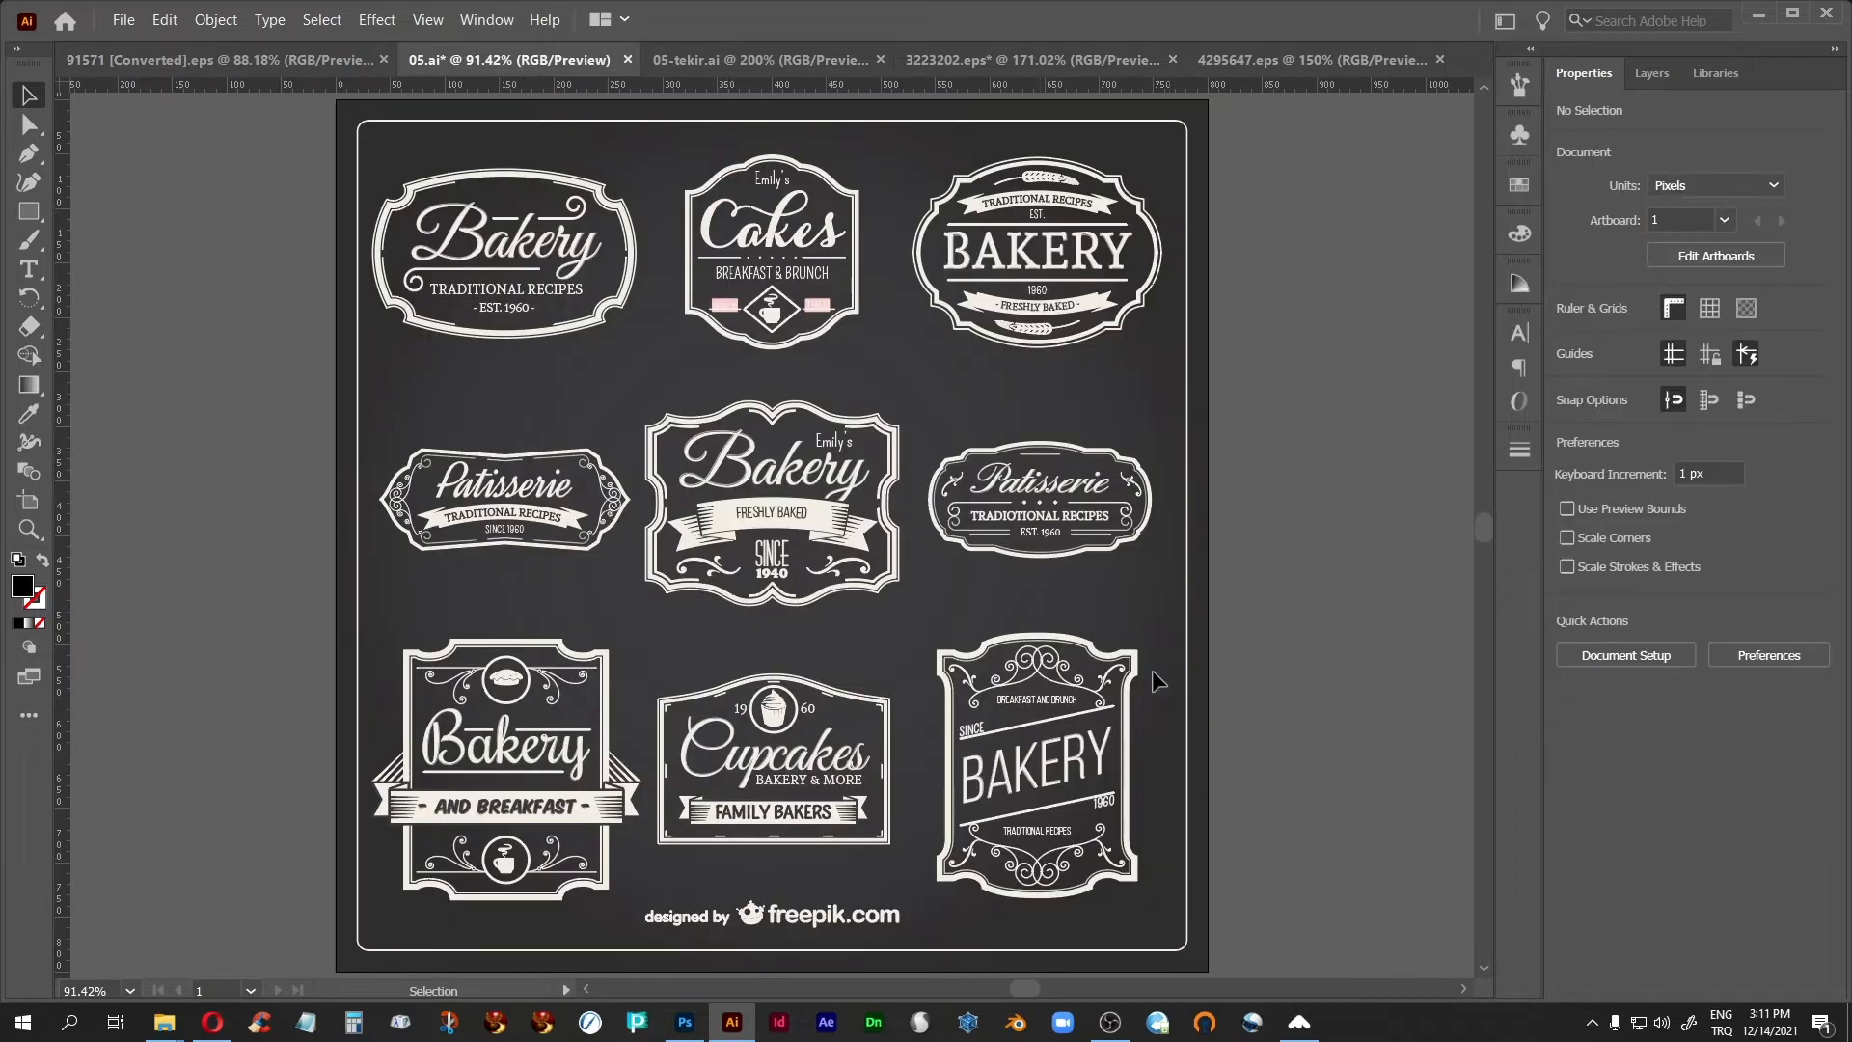
left_click(29, 528)
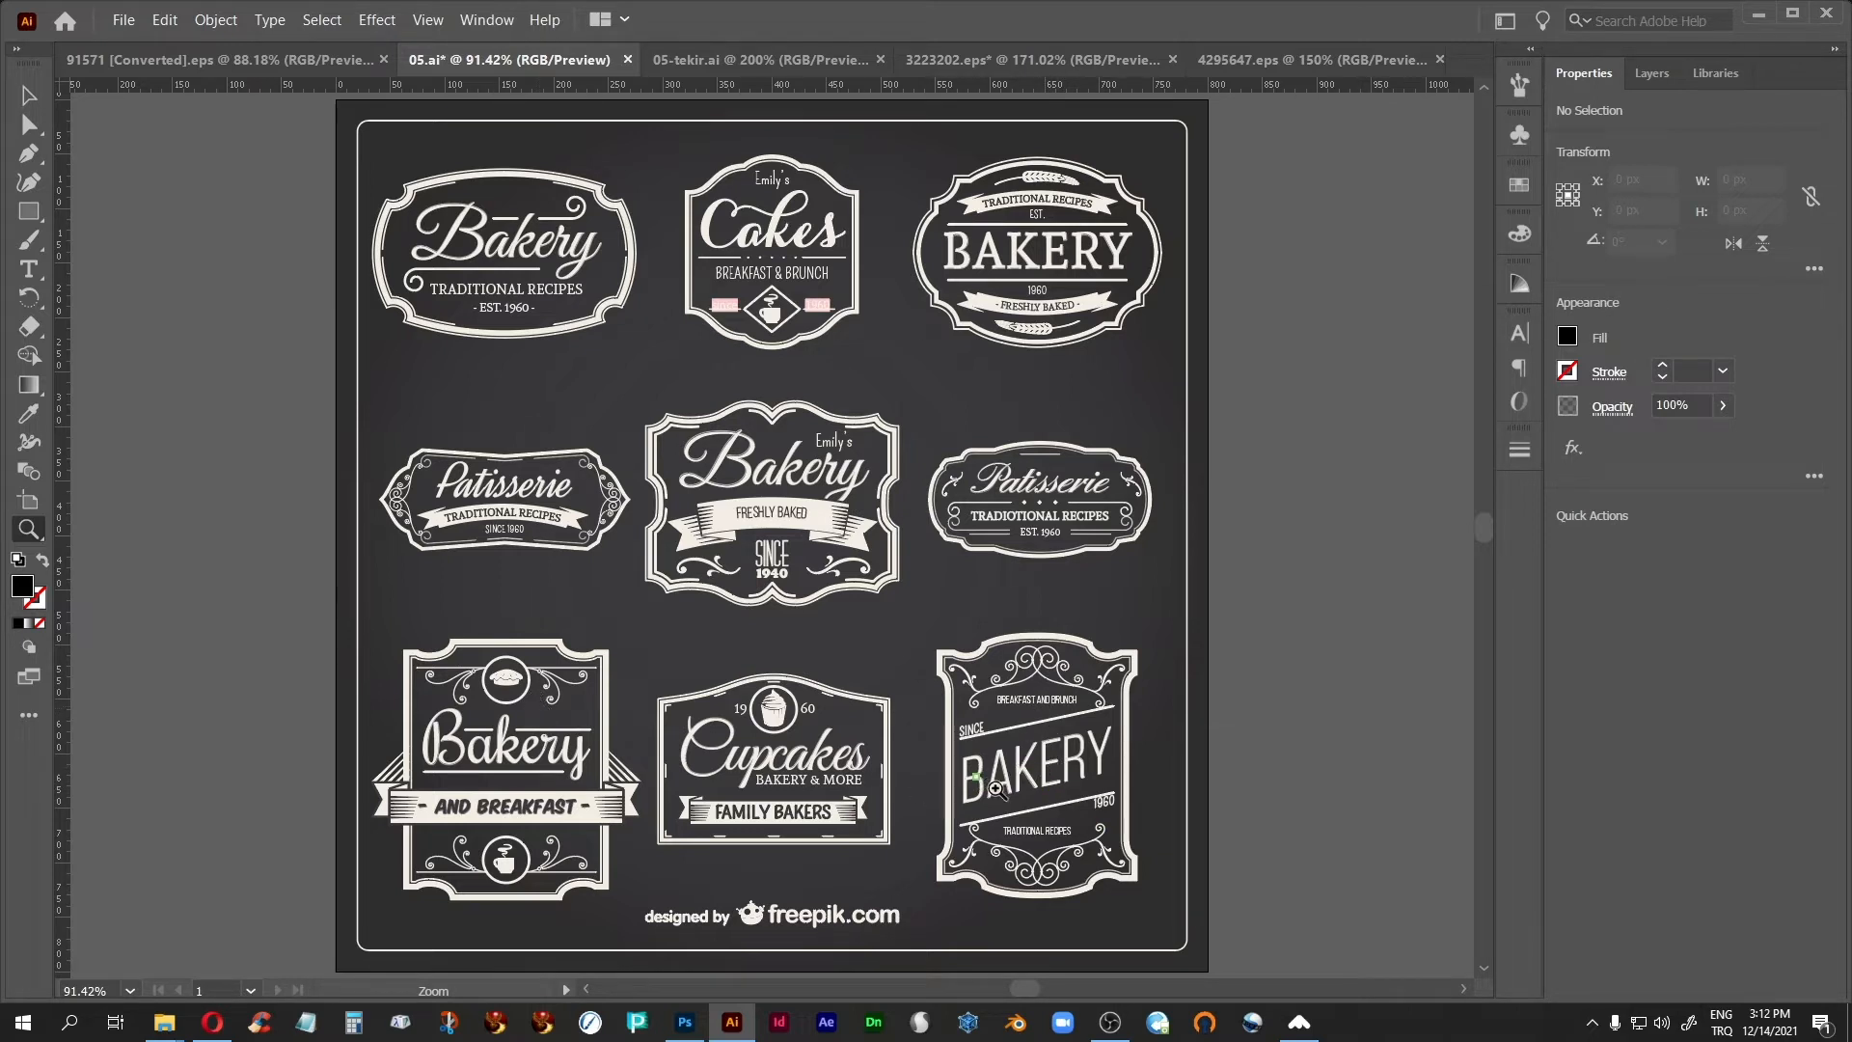
left_click(1043, 781)
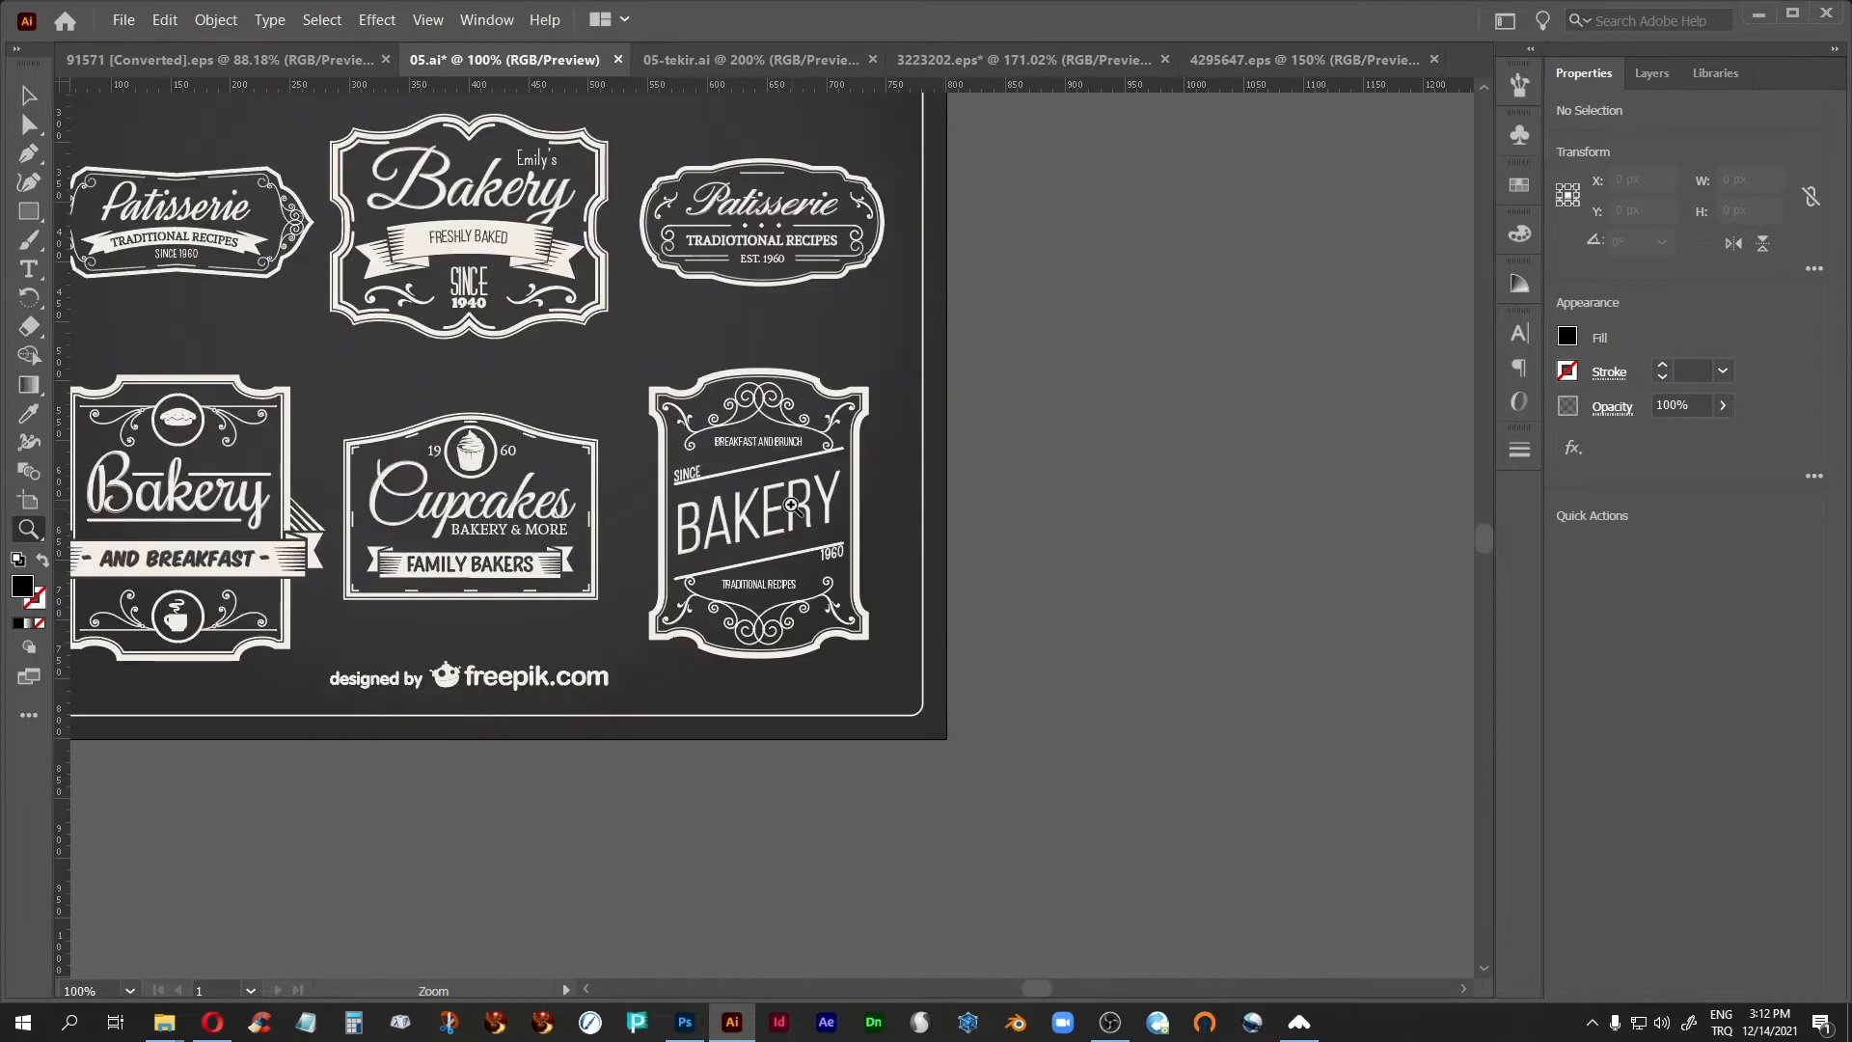
left_click(792, 511)
left_click(711, 492)
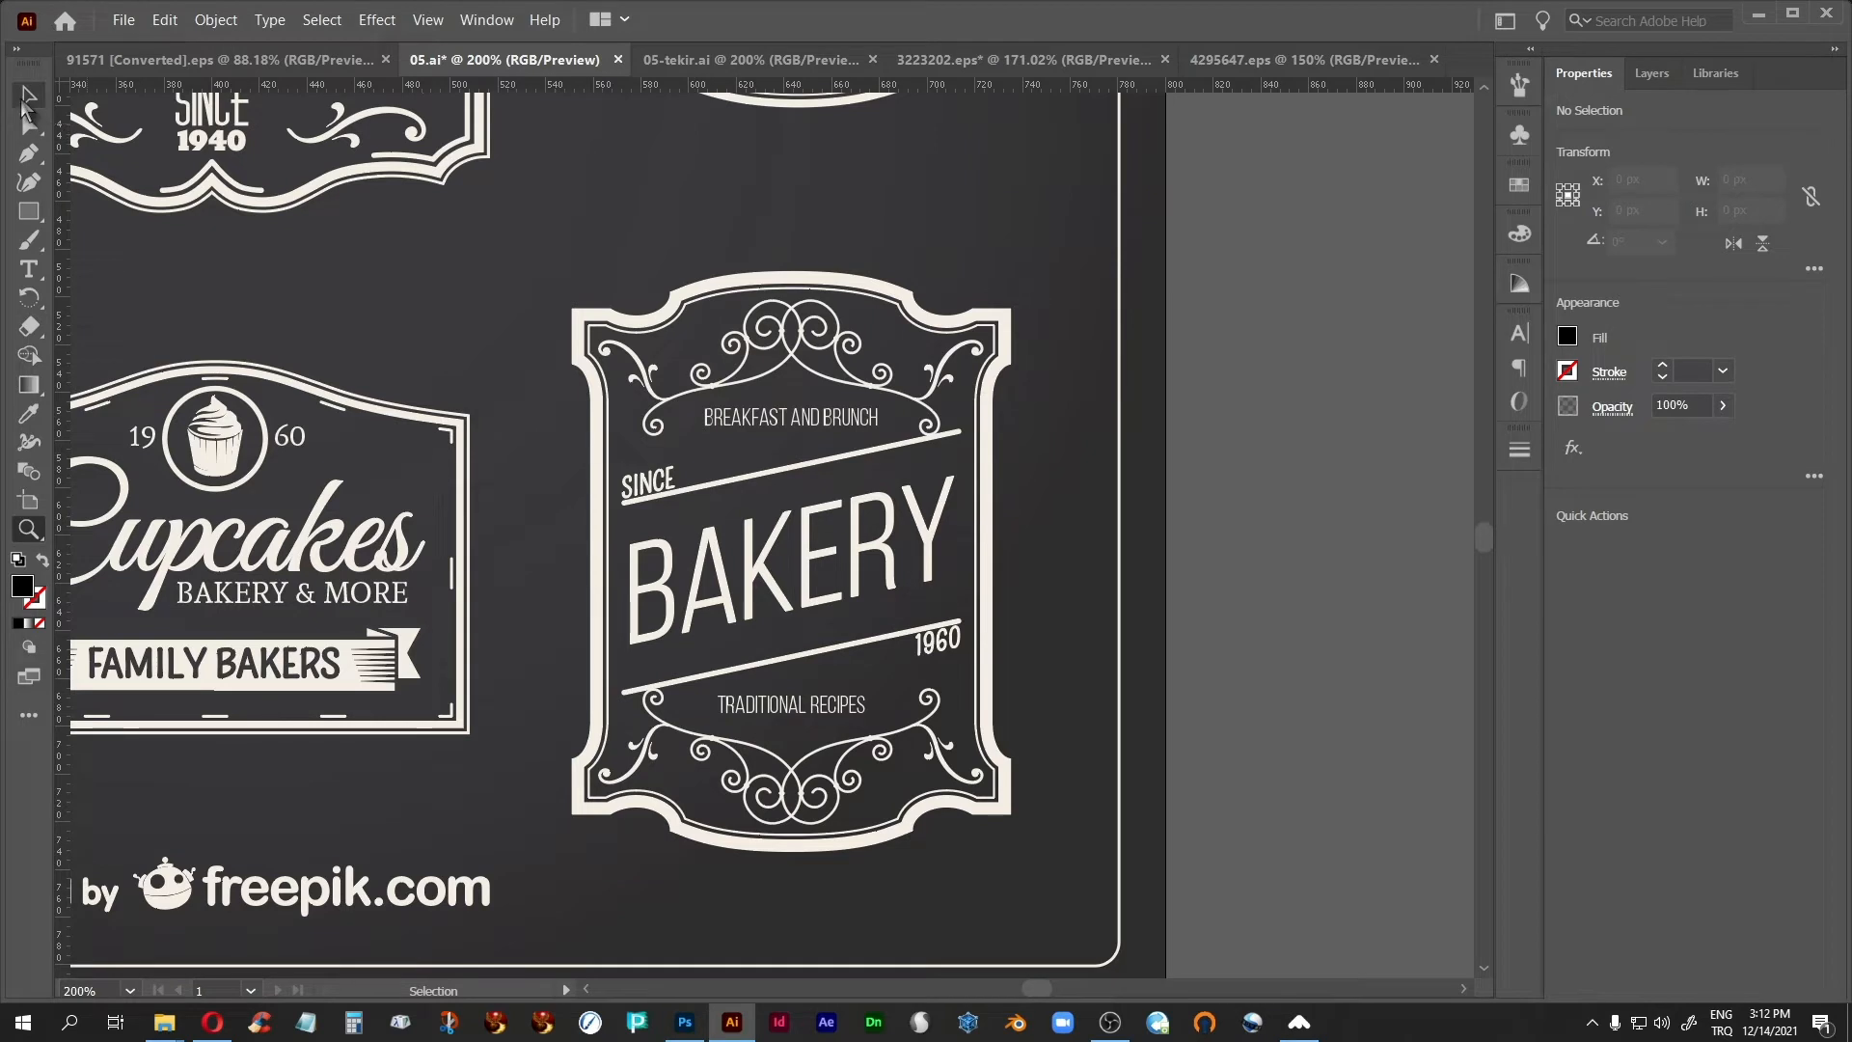
left_click(24, 99)
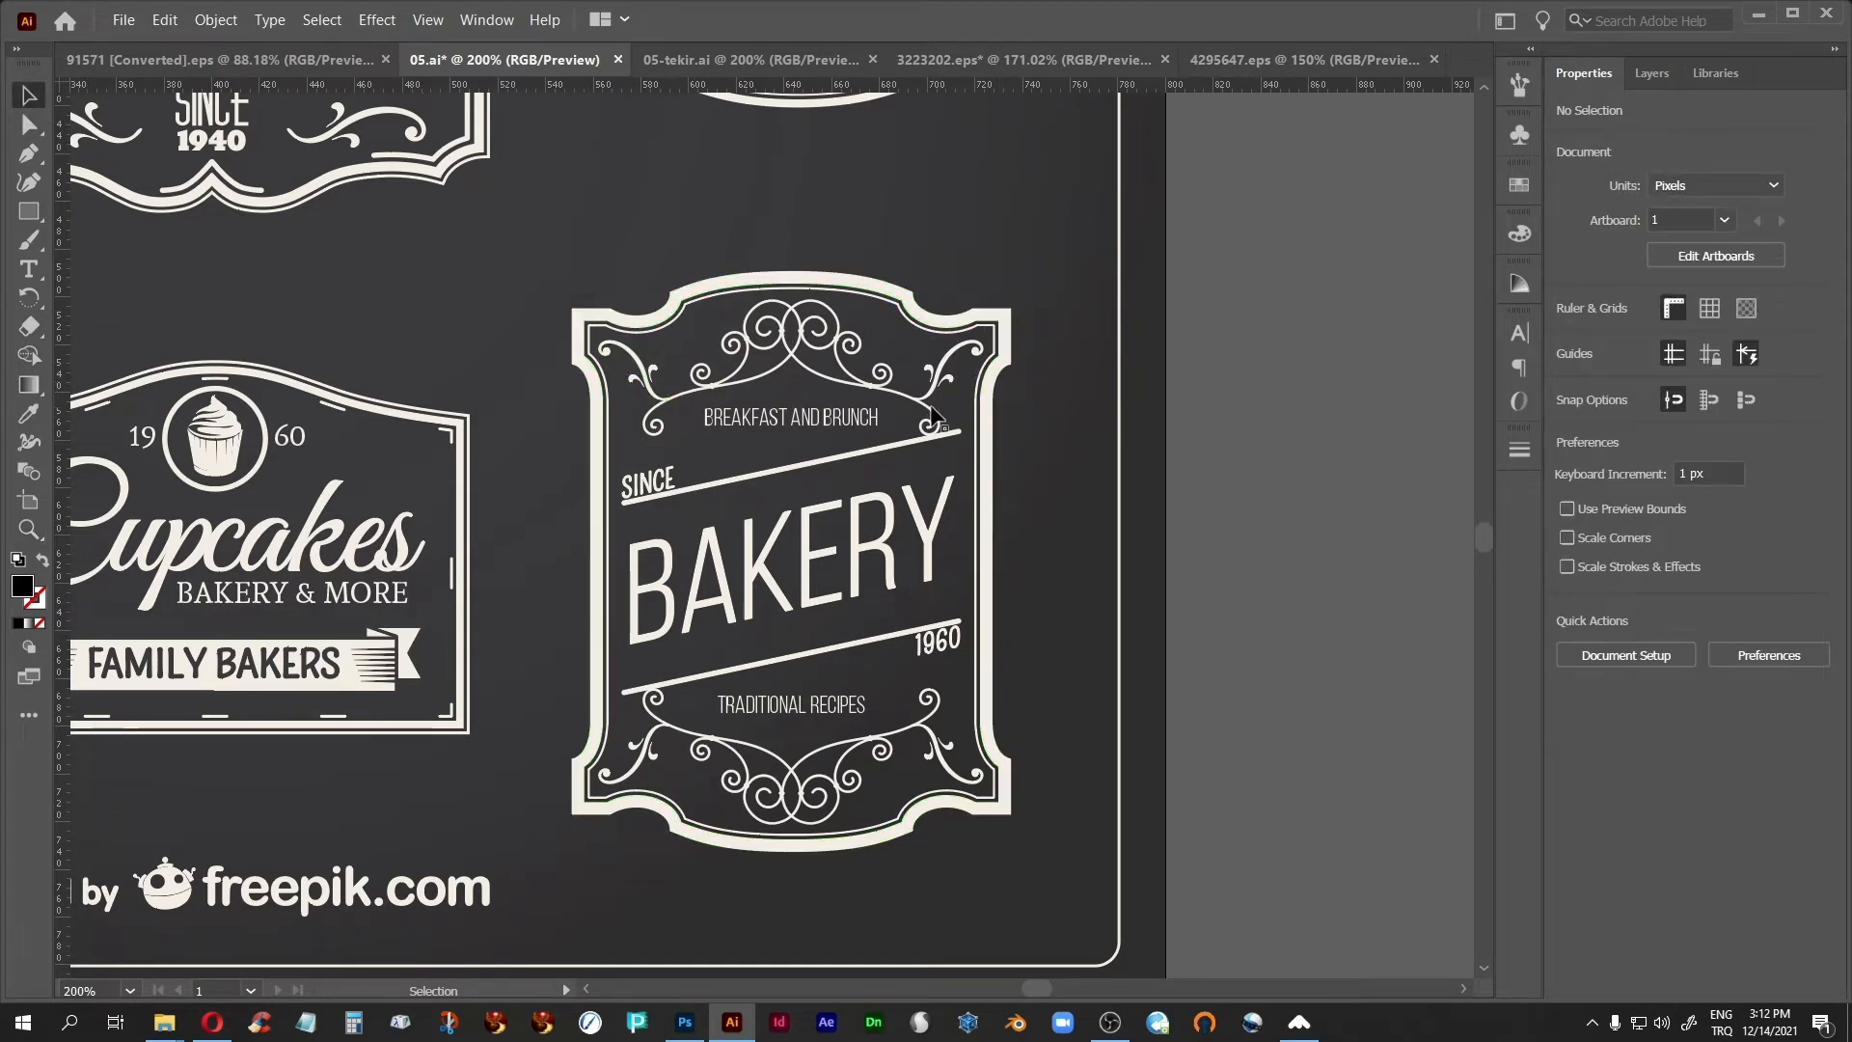
Compare the finished ROBUSTA label in 05-tekir.ai with the original BAKERY label in 05.ai.
left_click(733, 62)
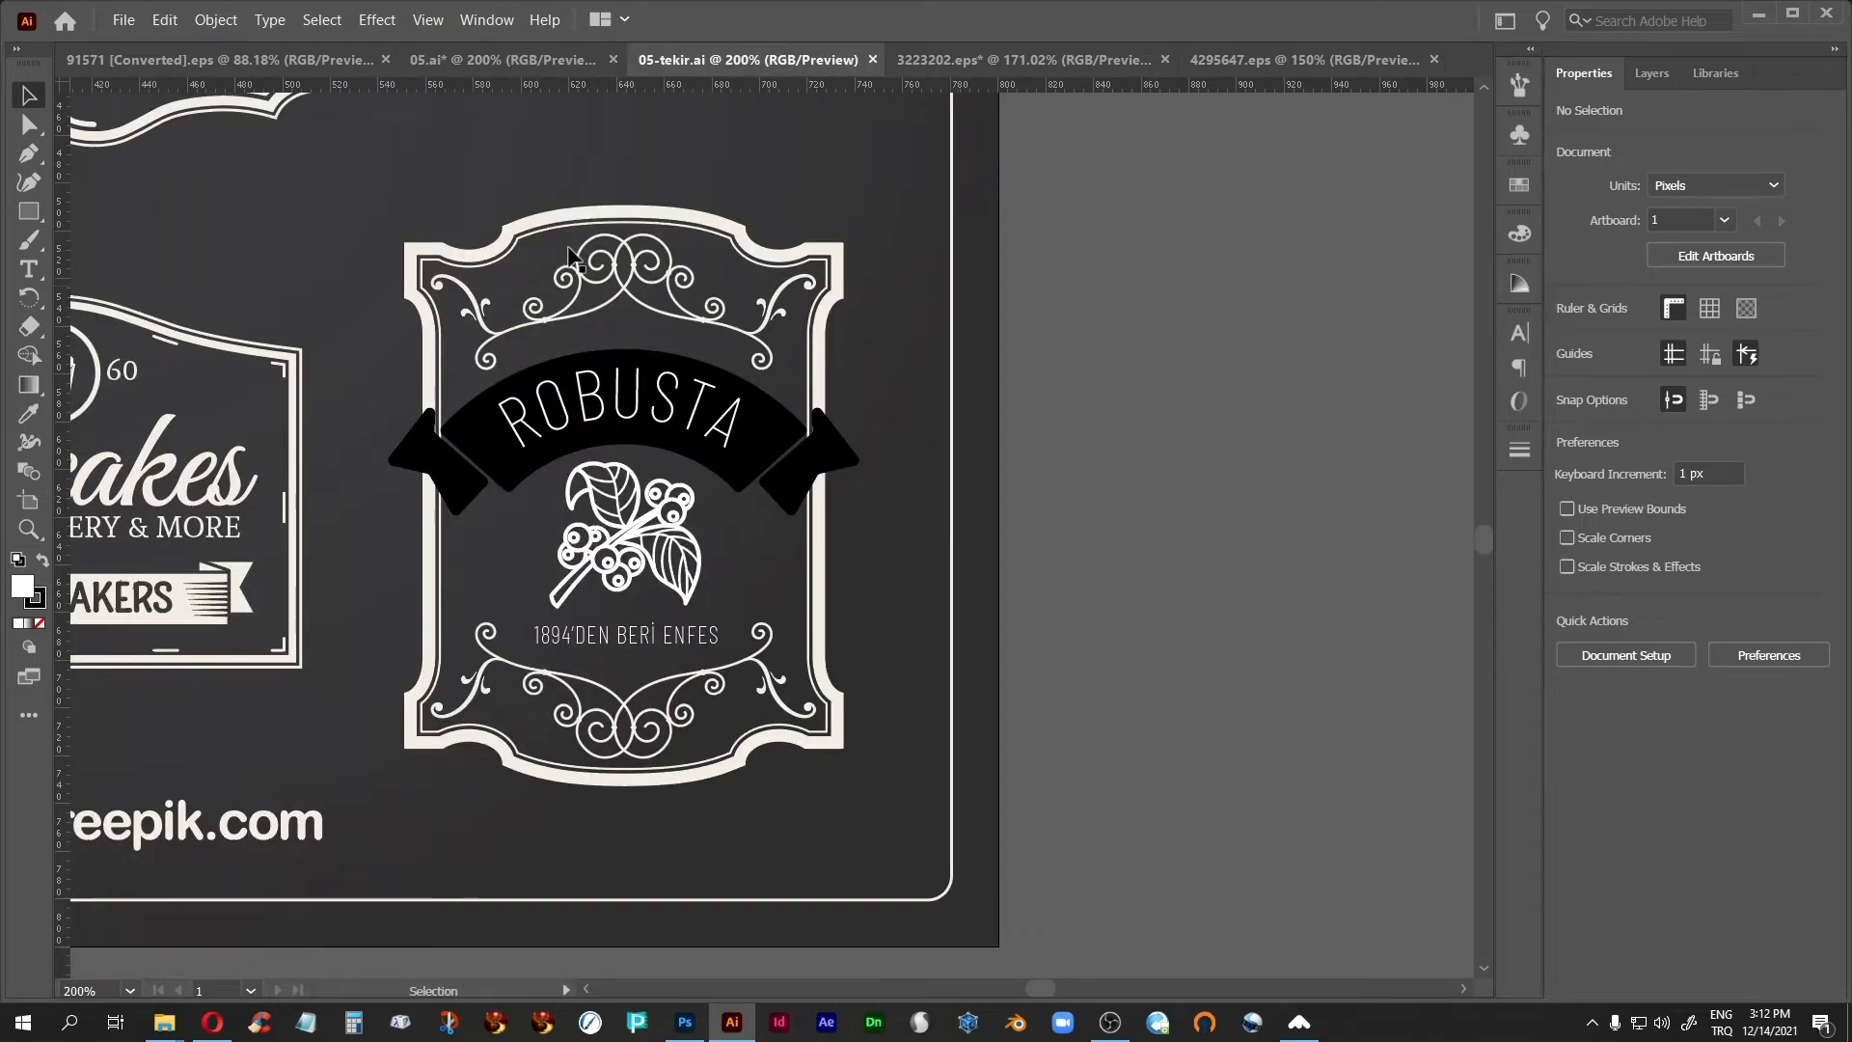
left_click(473, 60)
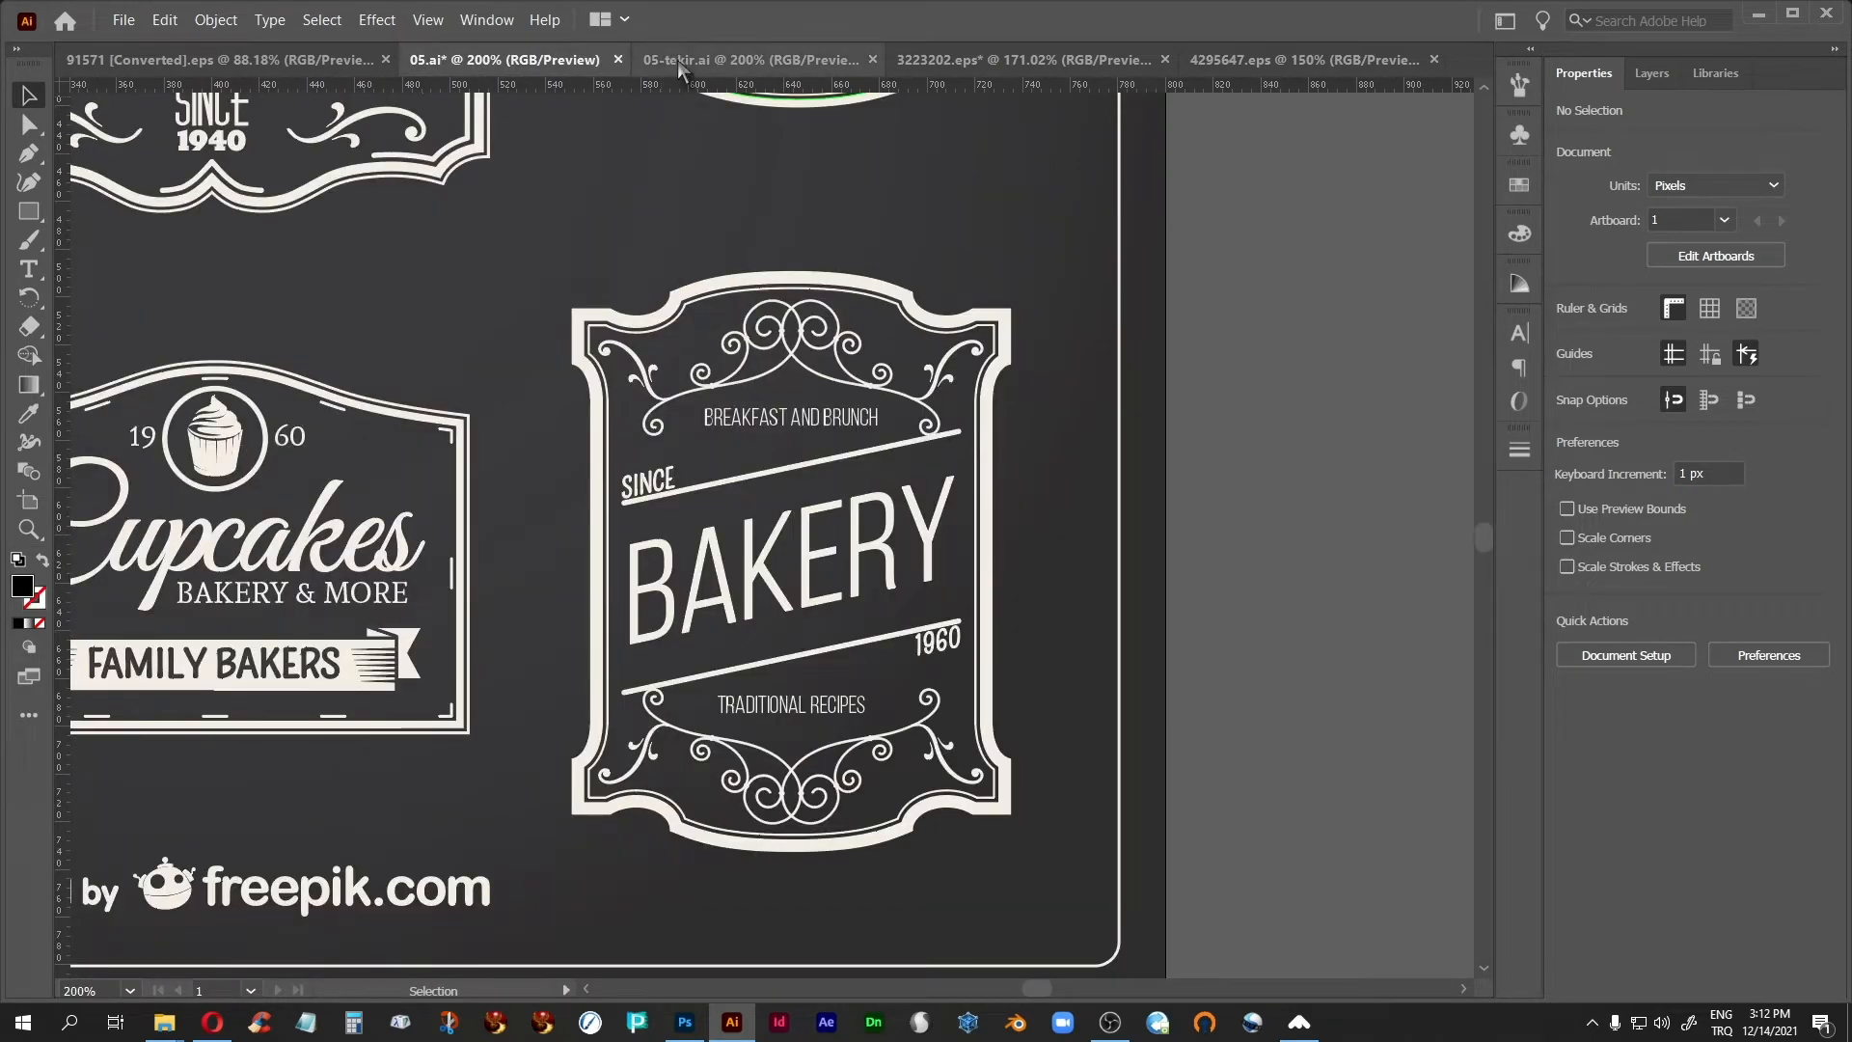
left_click(677, 60)
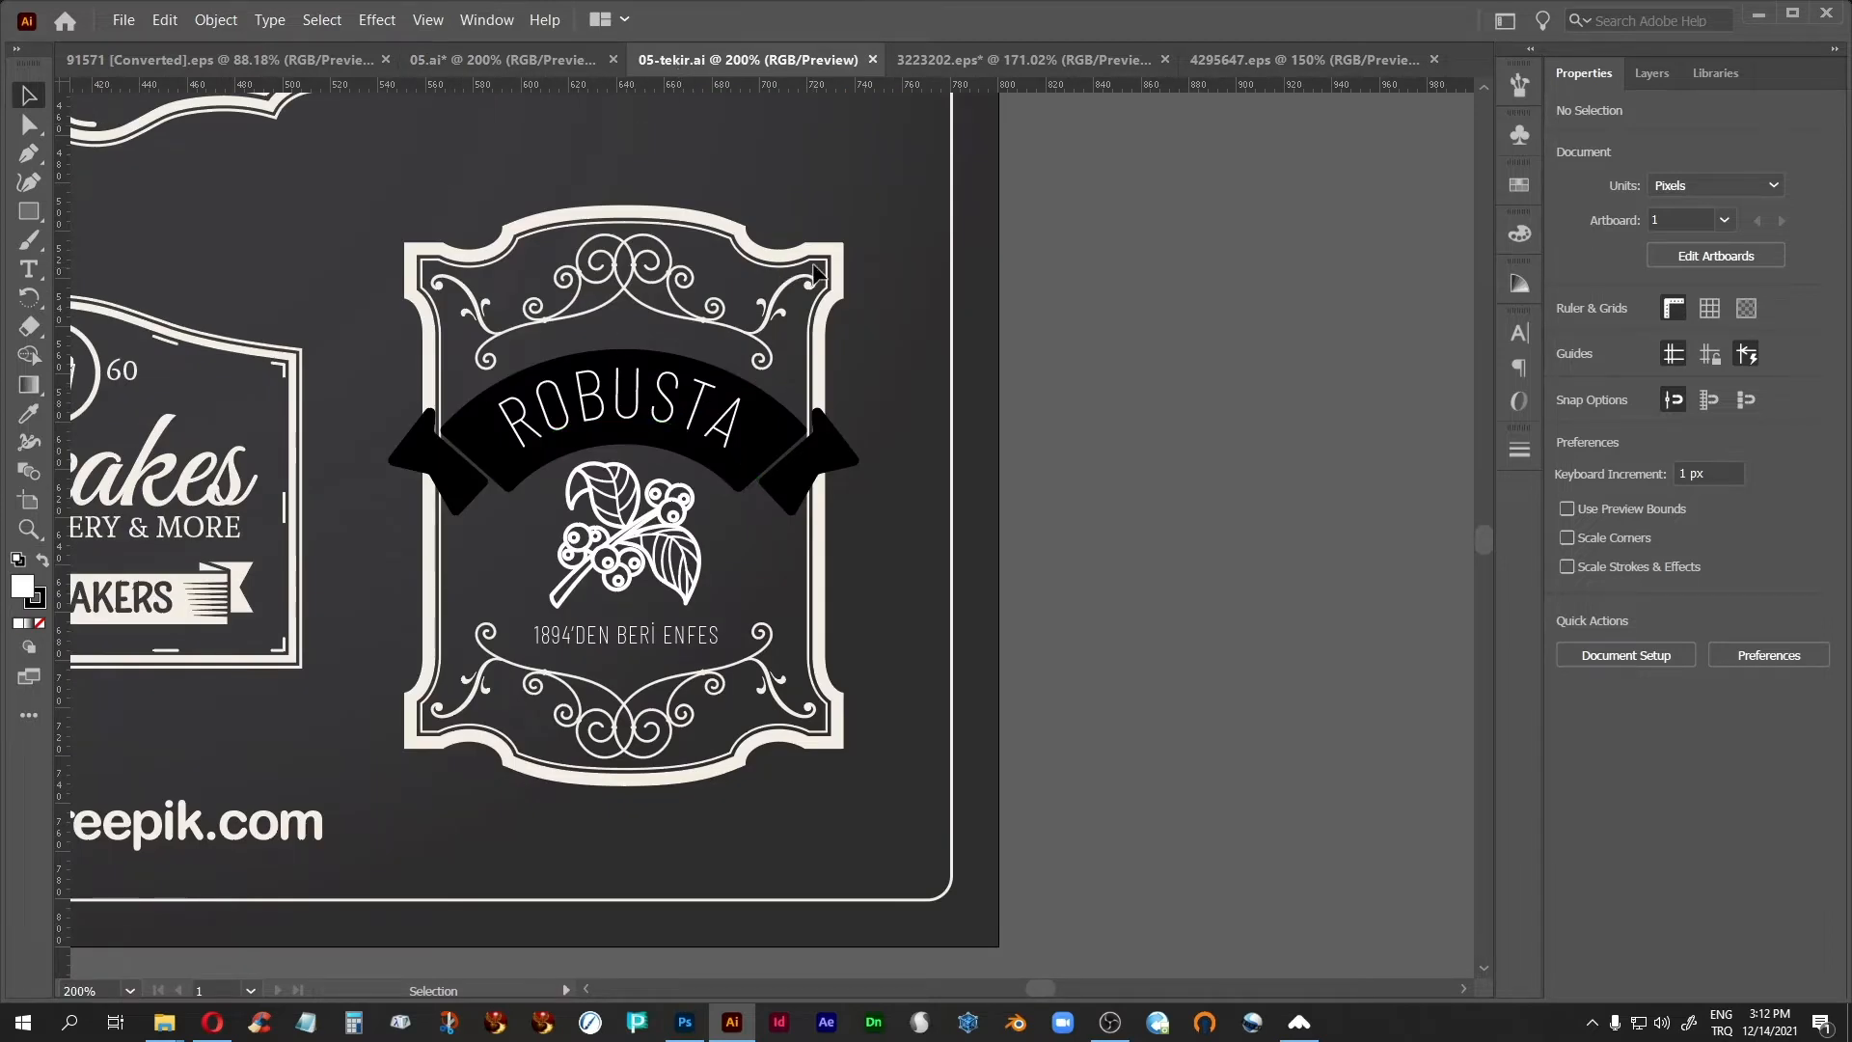
left_click(524, 60)
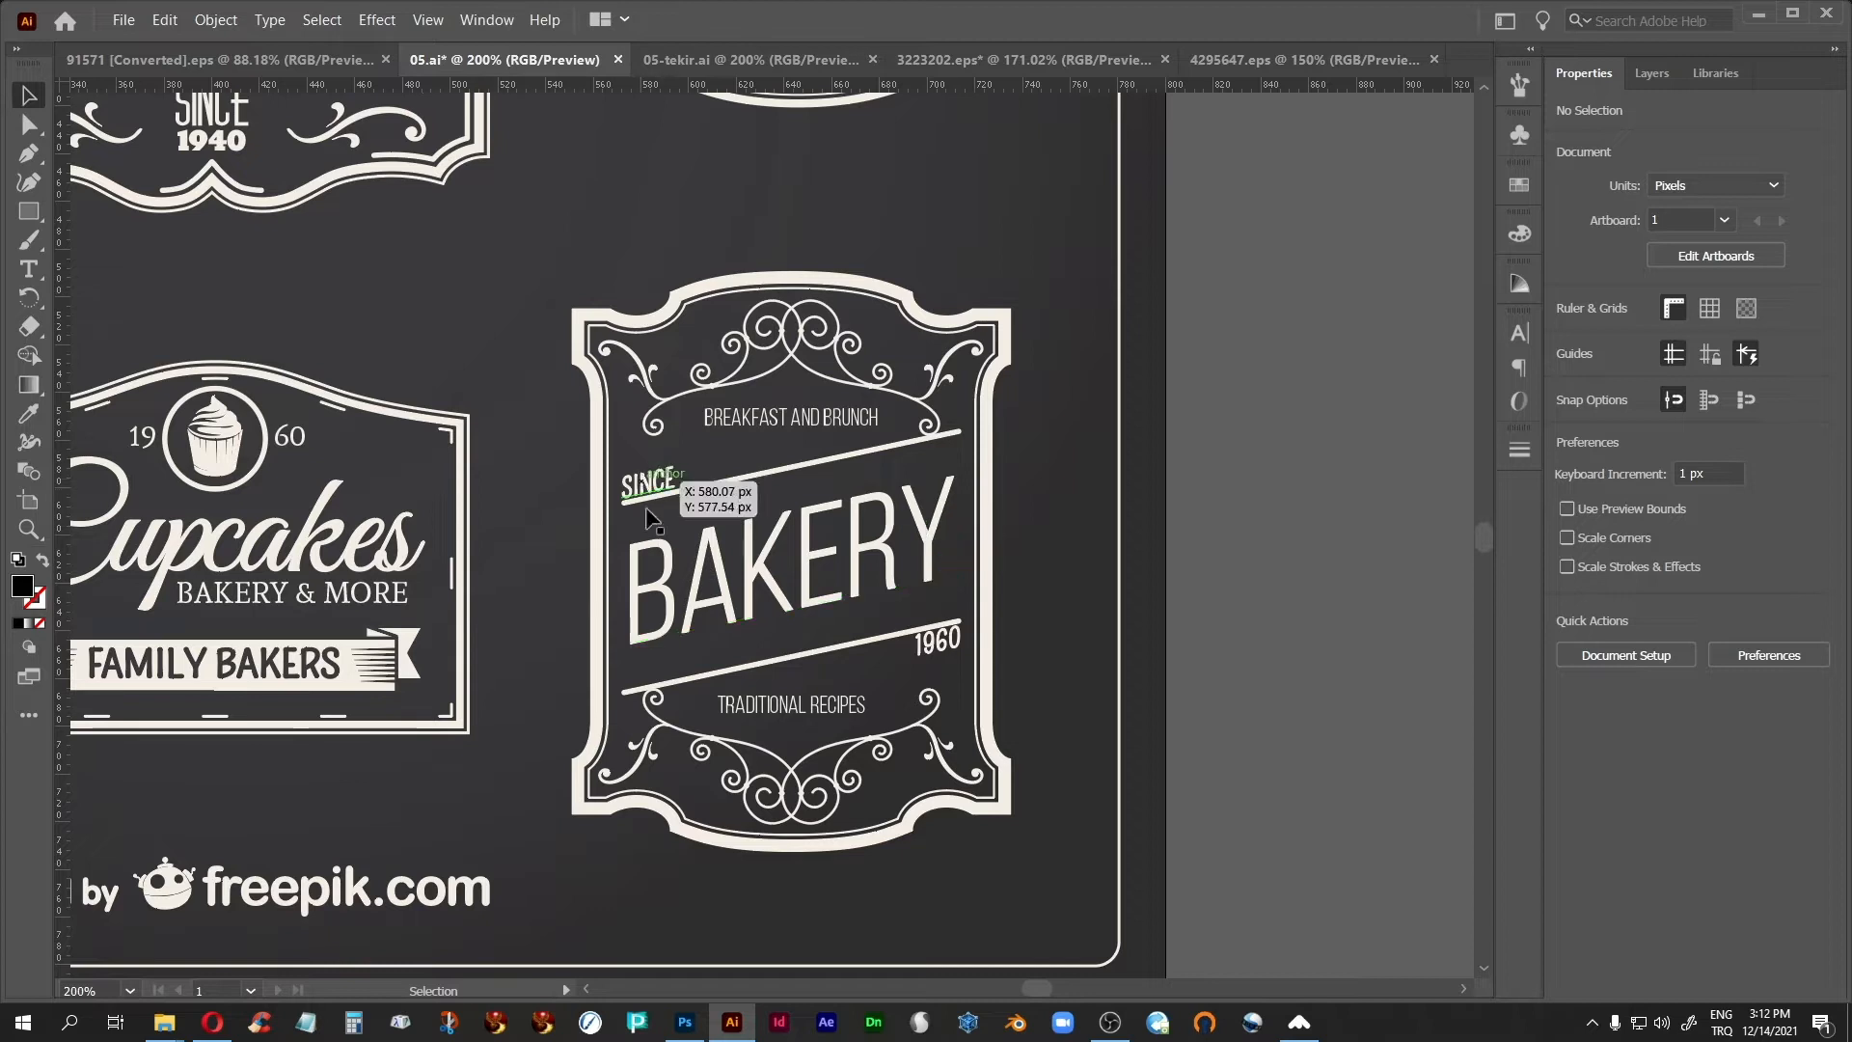
Ungroup the label artwork in 05.ai and clear the selection.
left_click(644, 483)
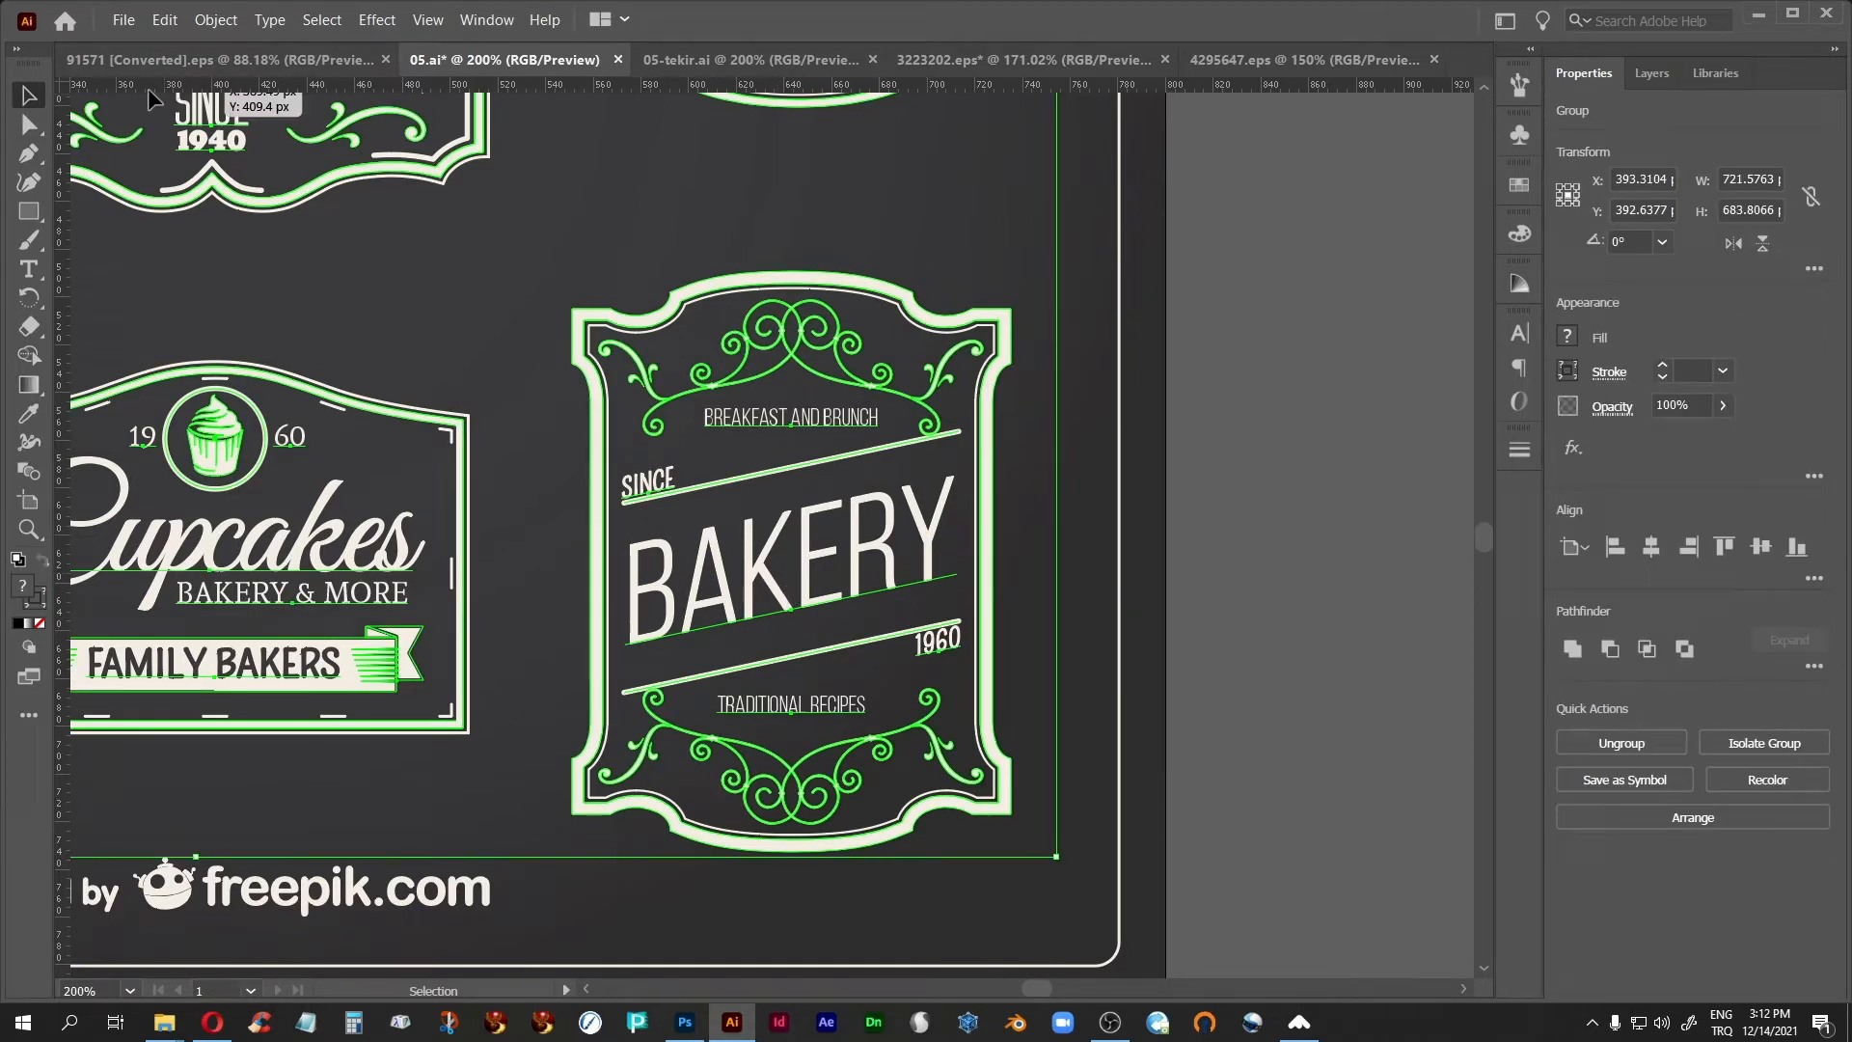
left_click(215, 20)
left_click(273, 140)
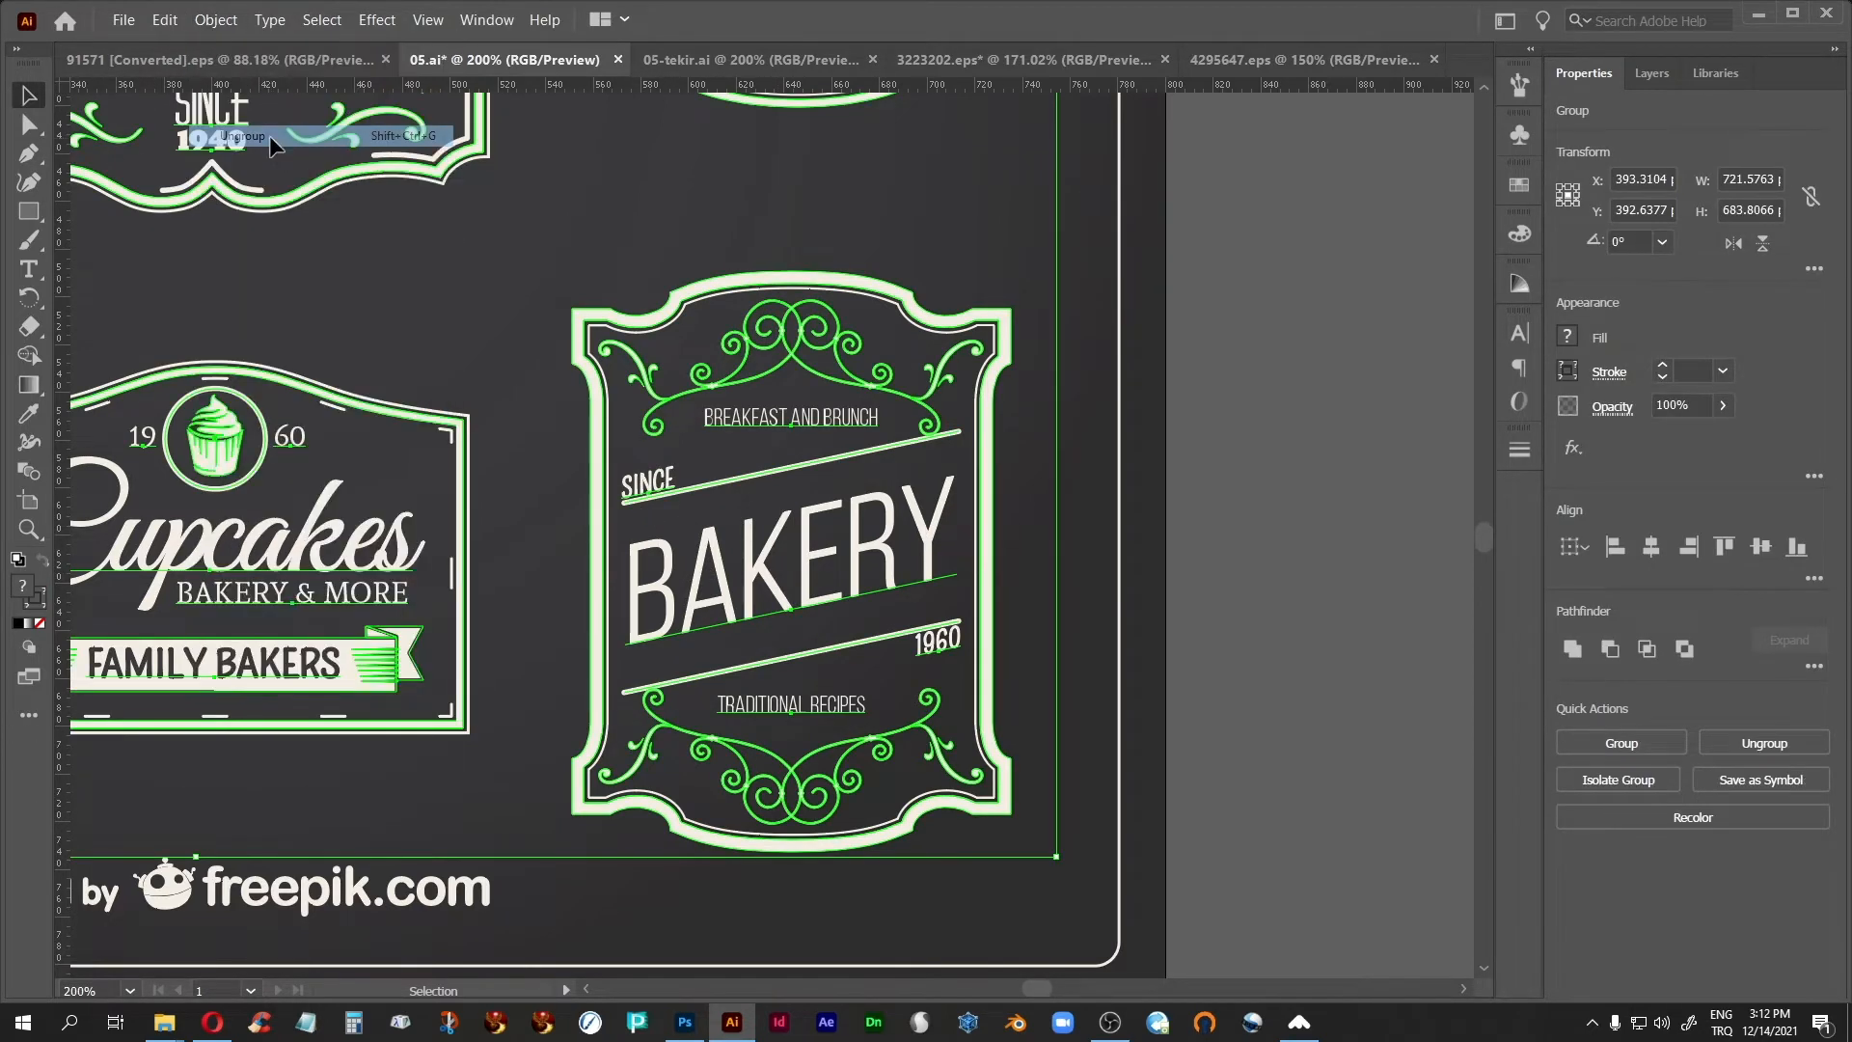
left_click(1354, 618)
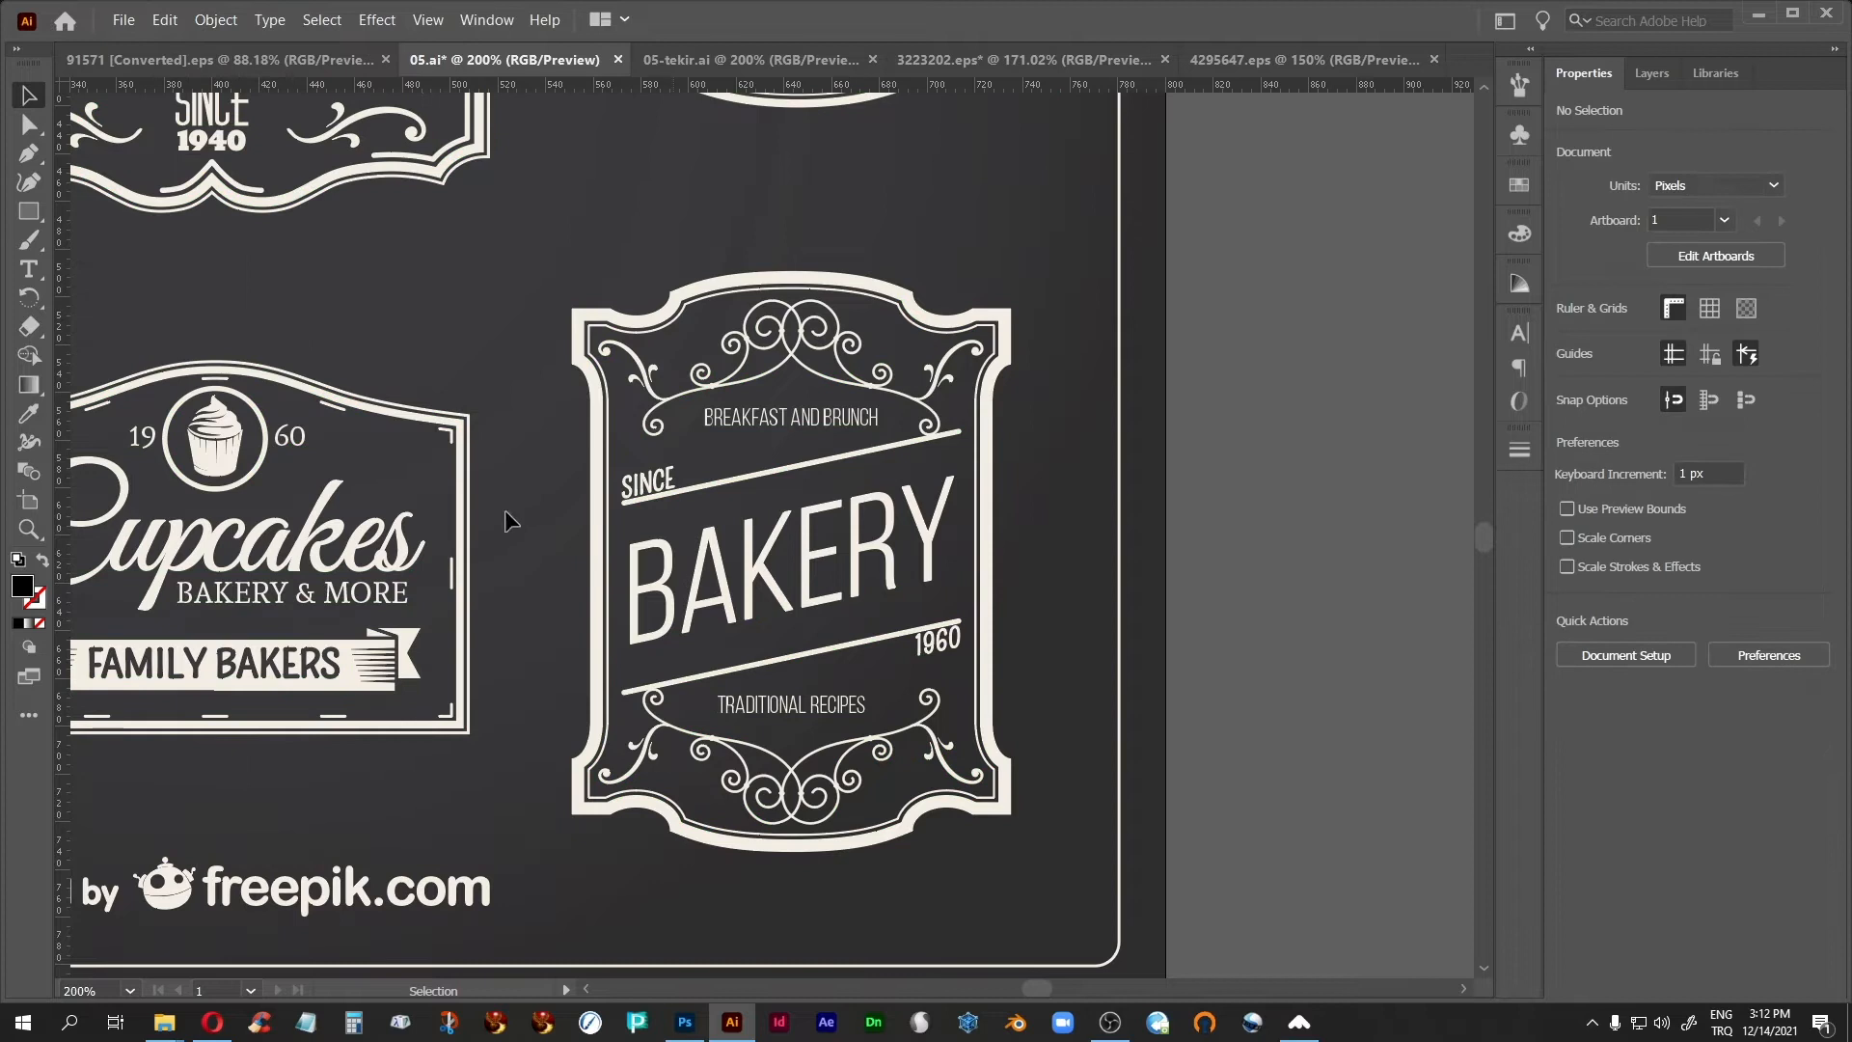
Delete the slanted BAKERY text and the two diagonal lines above and below it, using Direct Selection.
left_click(29, 123)
left_click(106, 127)
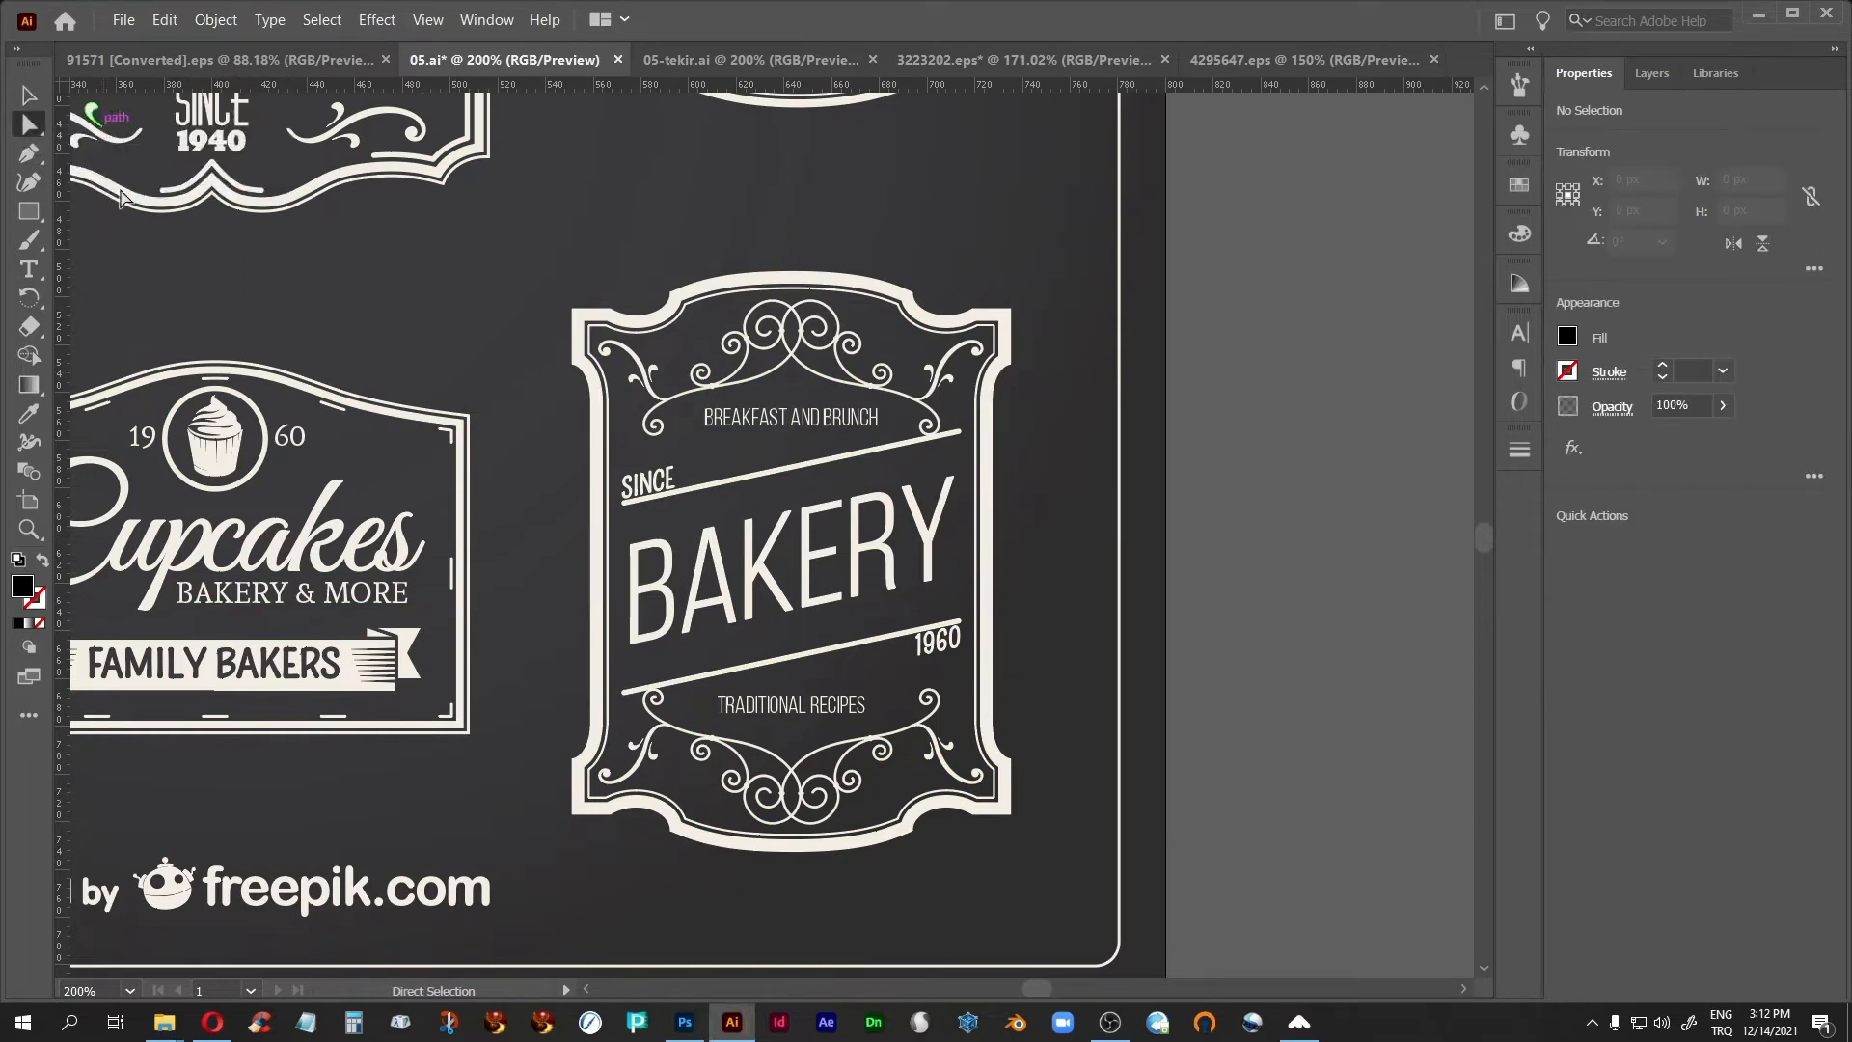
left_click(827, 576)
key("Delete")
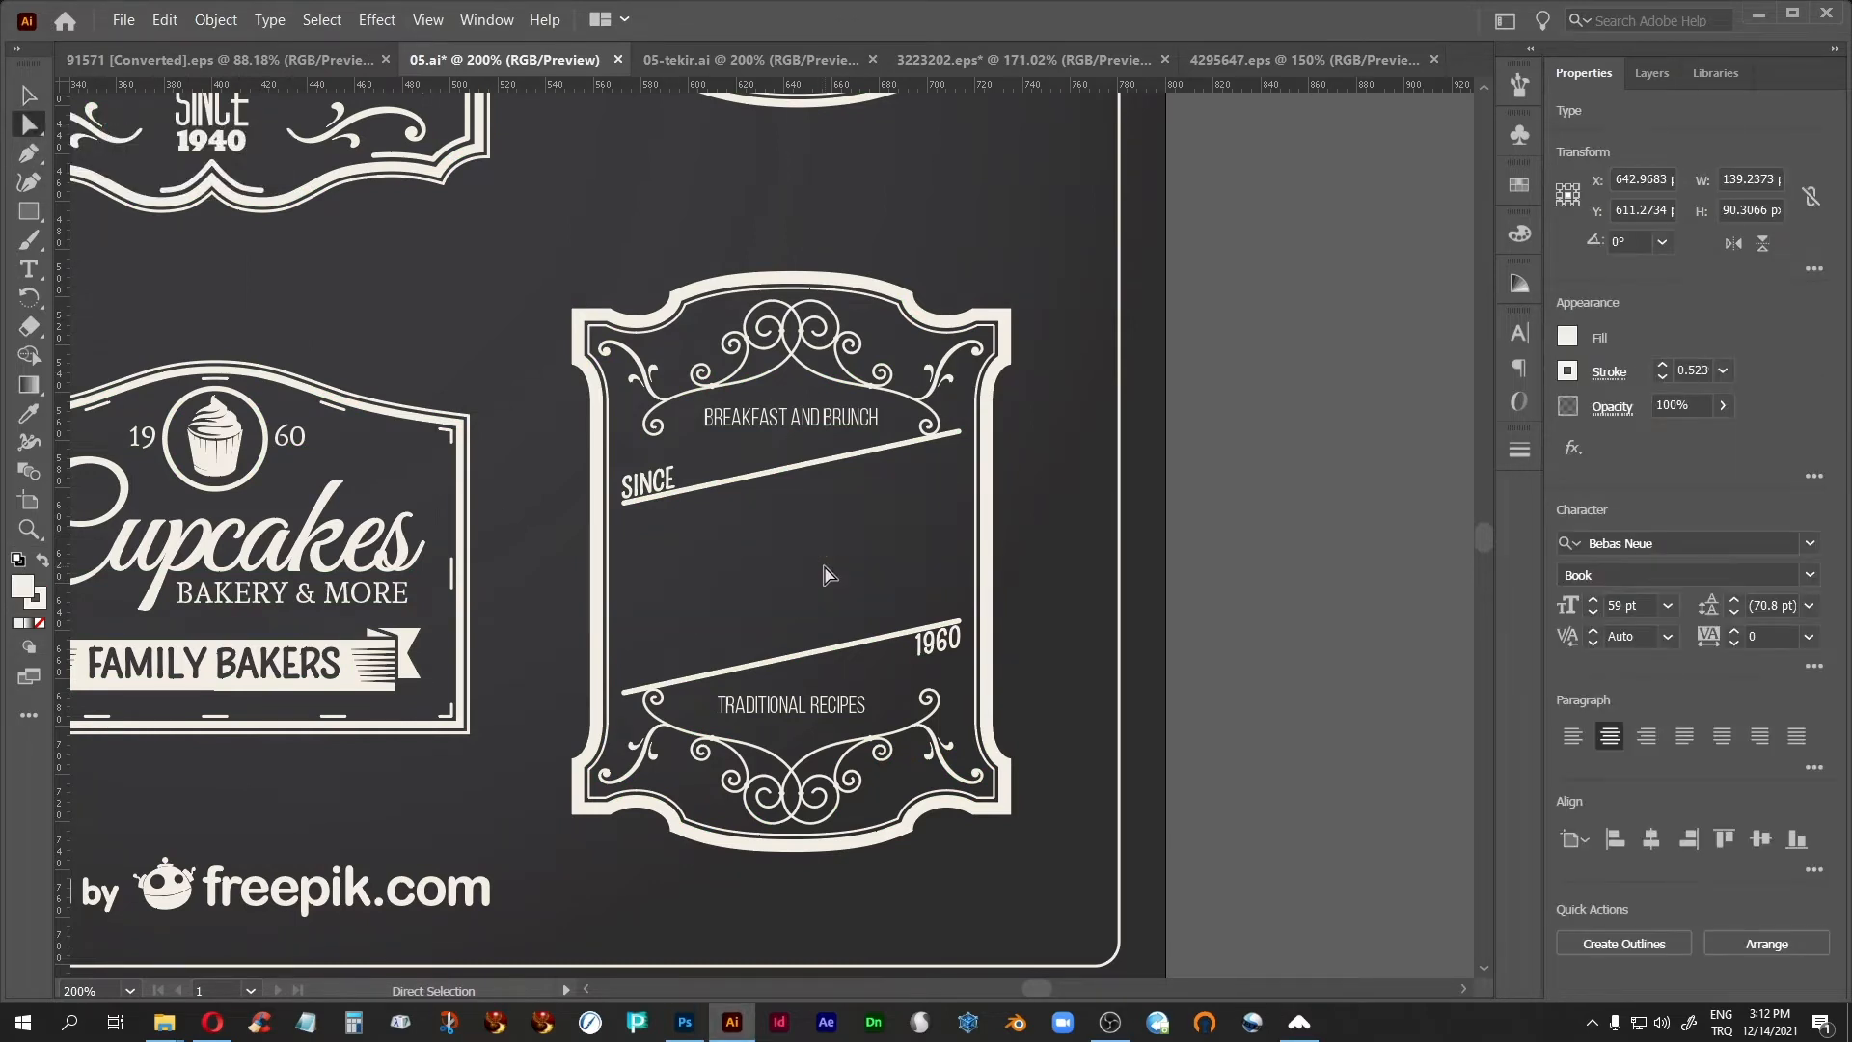
left_click(845, 648)
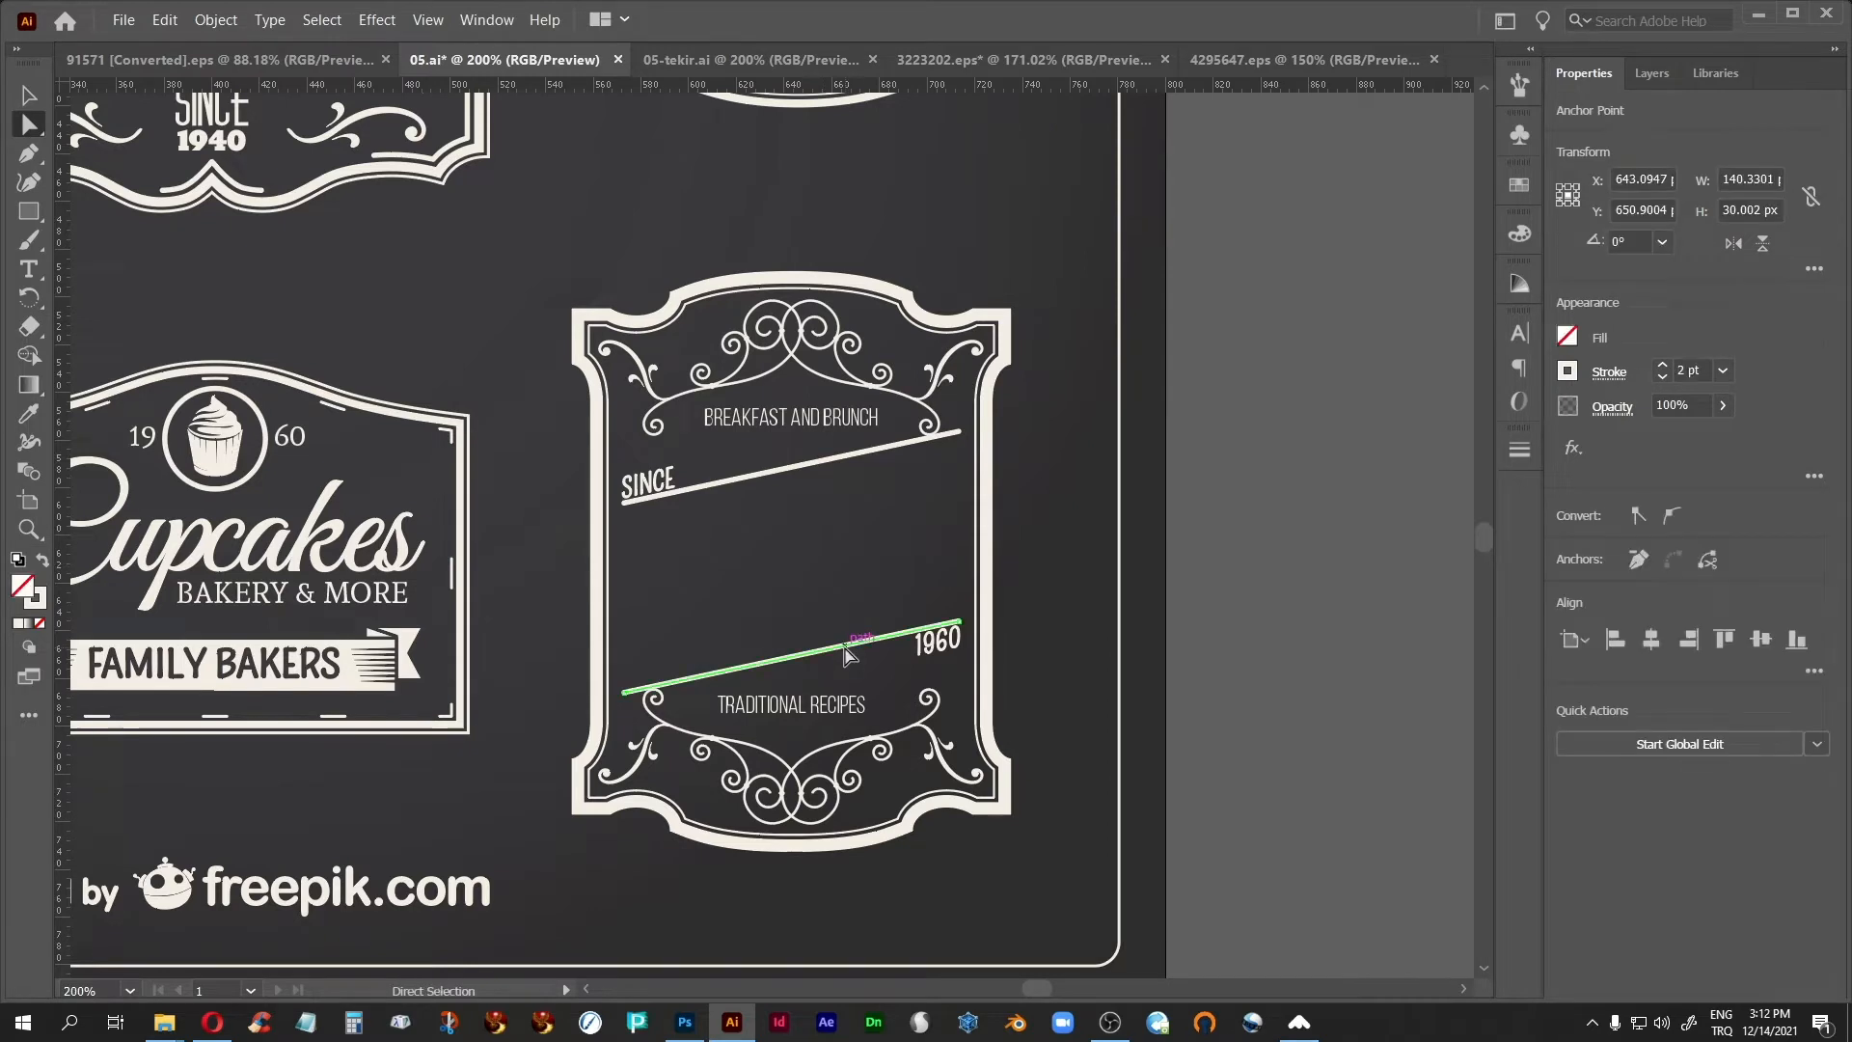
key("Delete")
left_click(784, 470)
key("Delete")
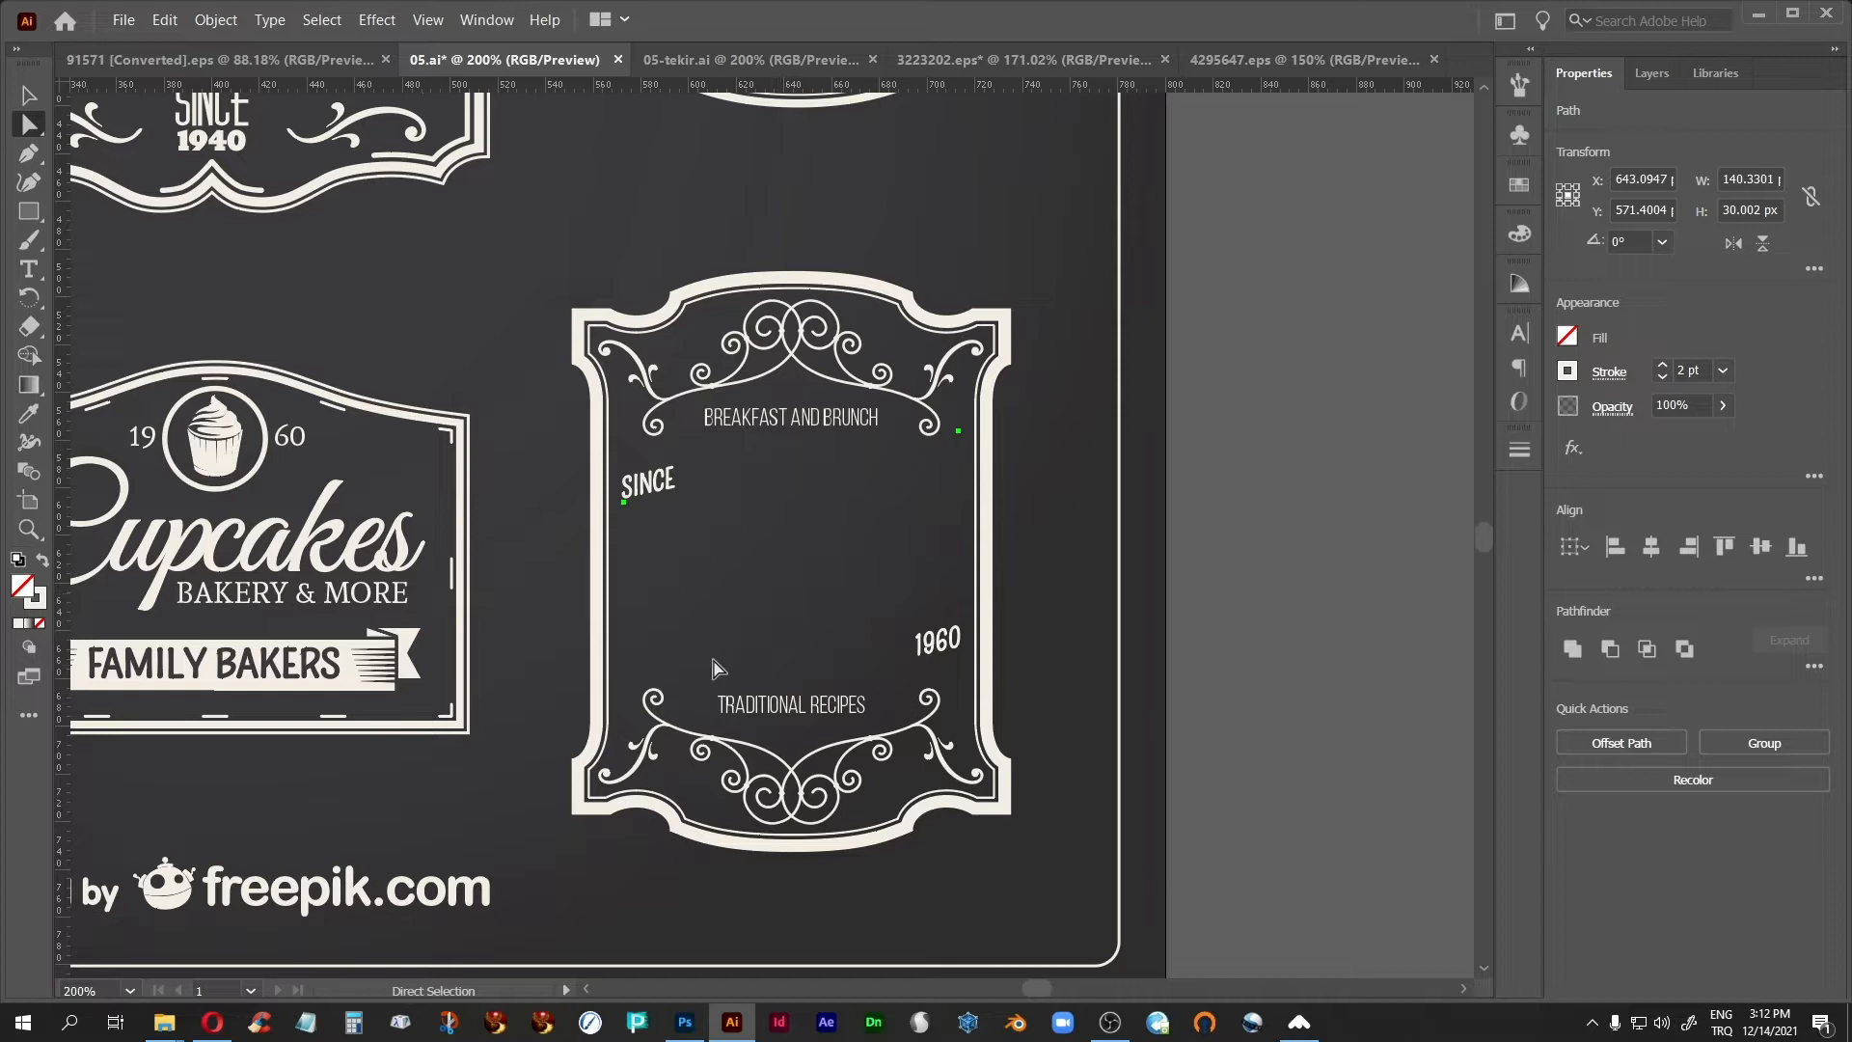
Delete the slanted SINCE and 1960 texts from the label in 05.ai.
left_click(645, 490)
key("Delete")
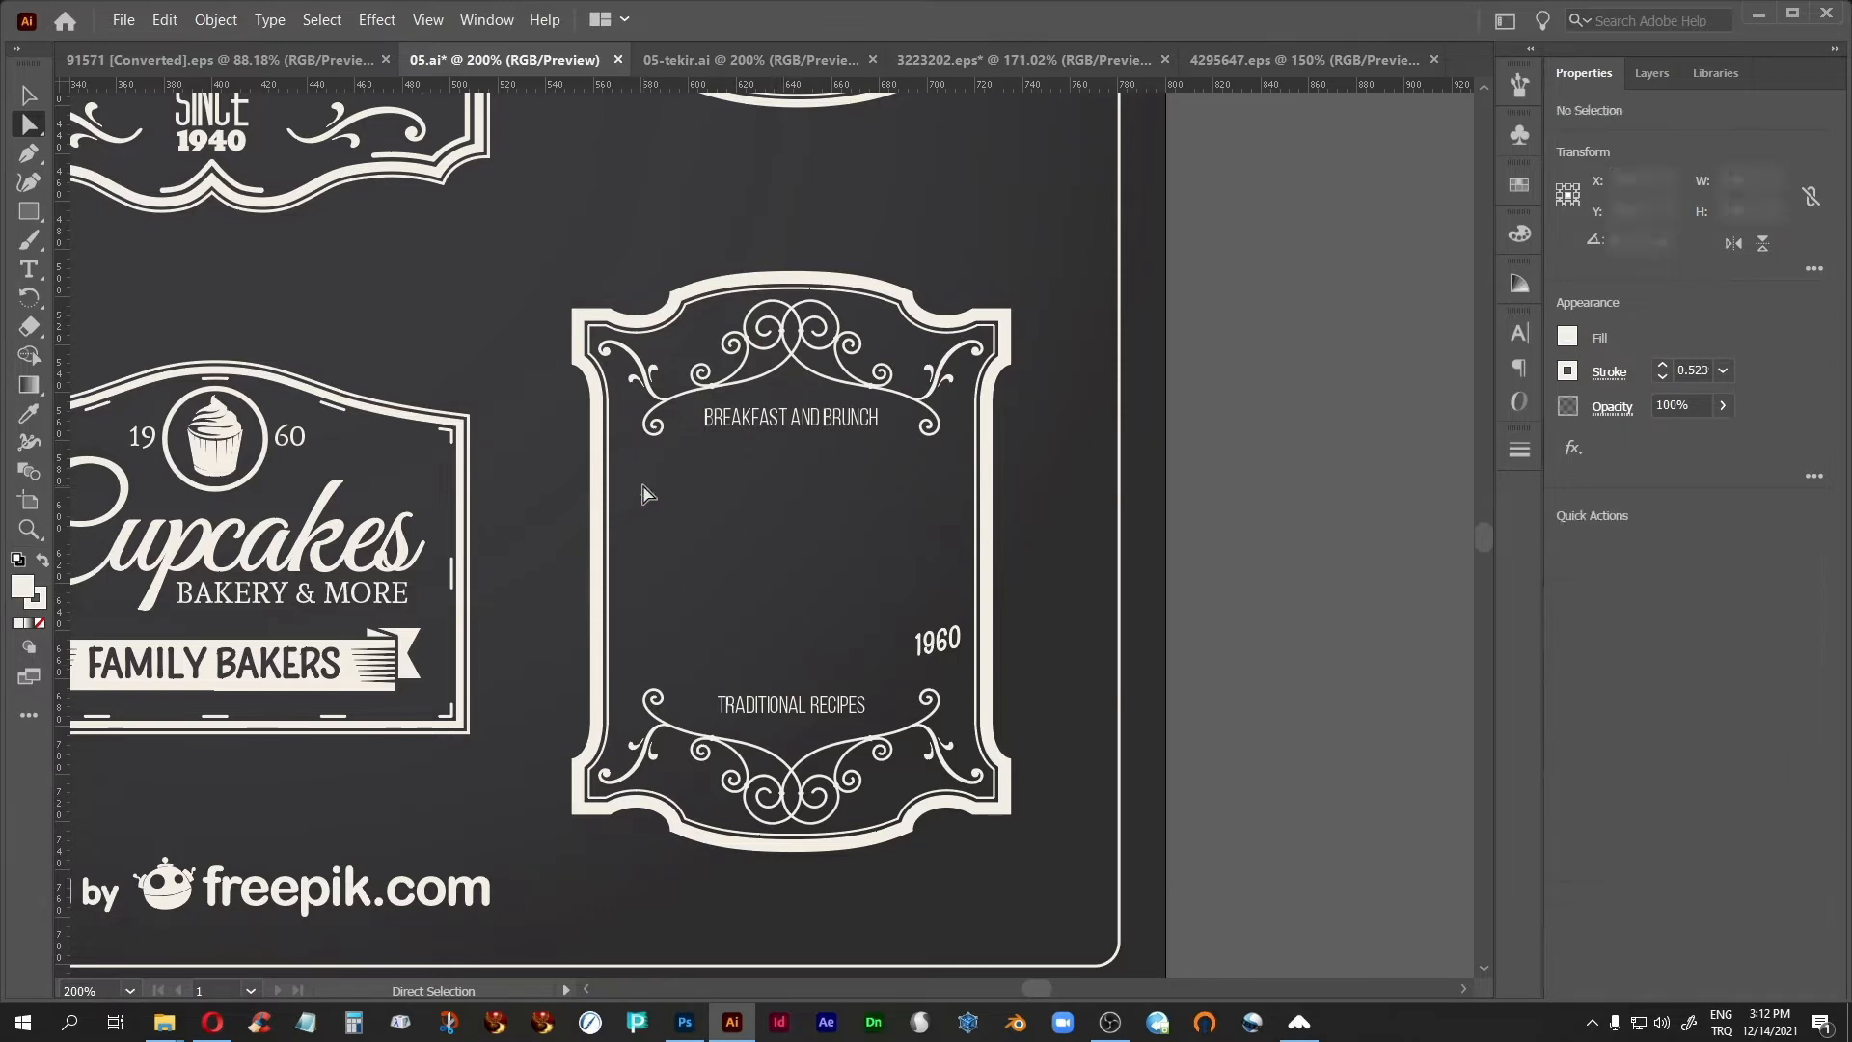
left_click(932, 644)
key("Delete")
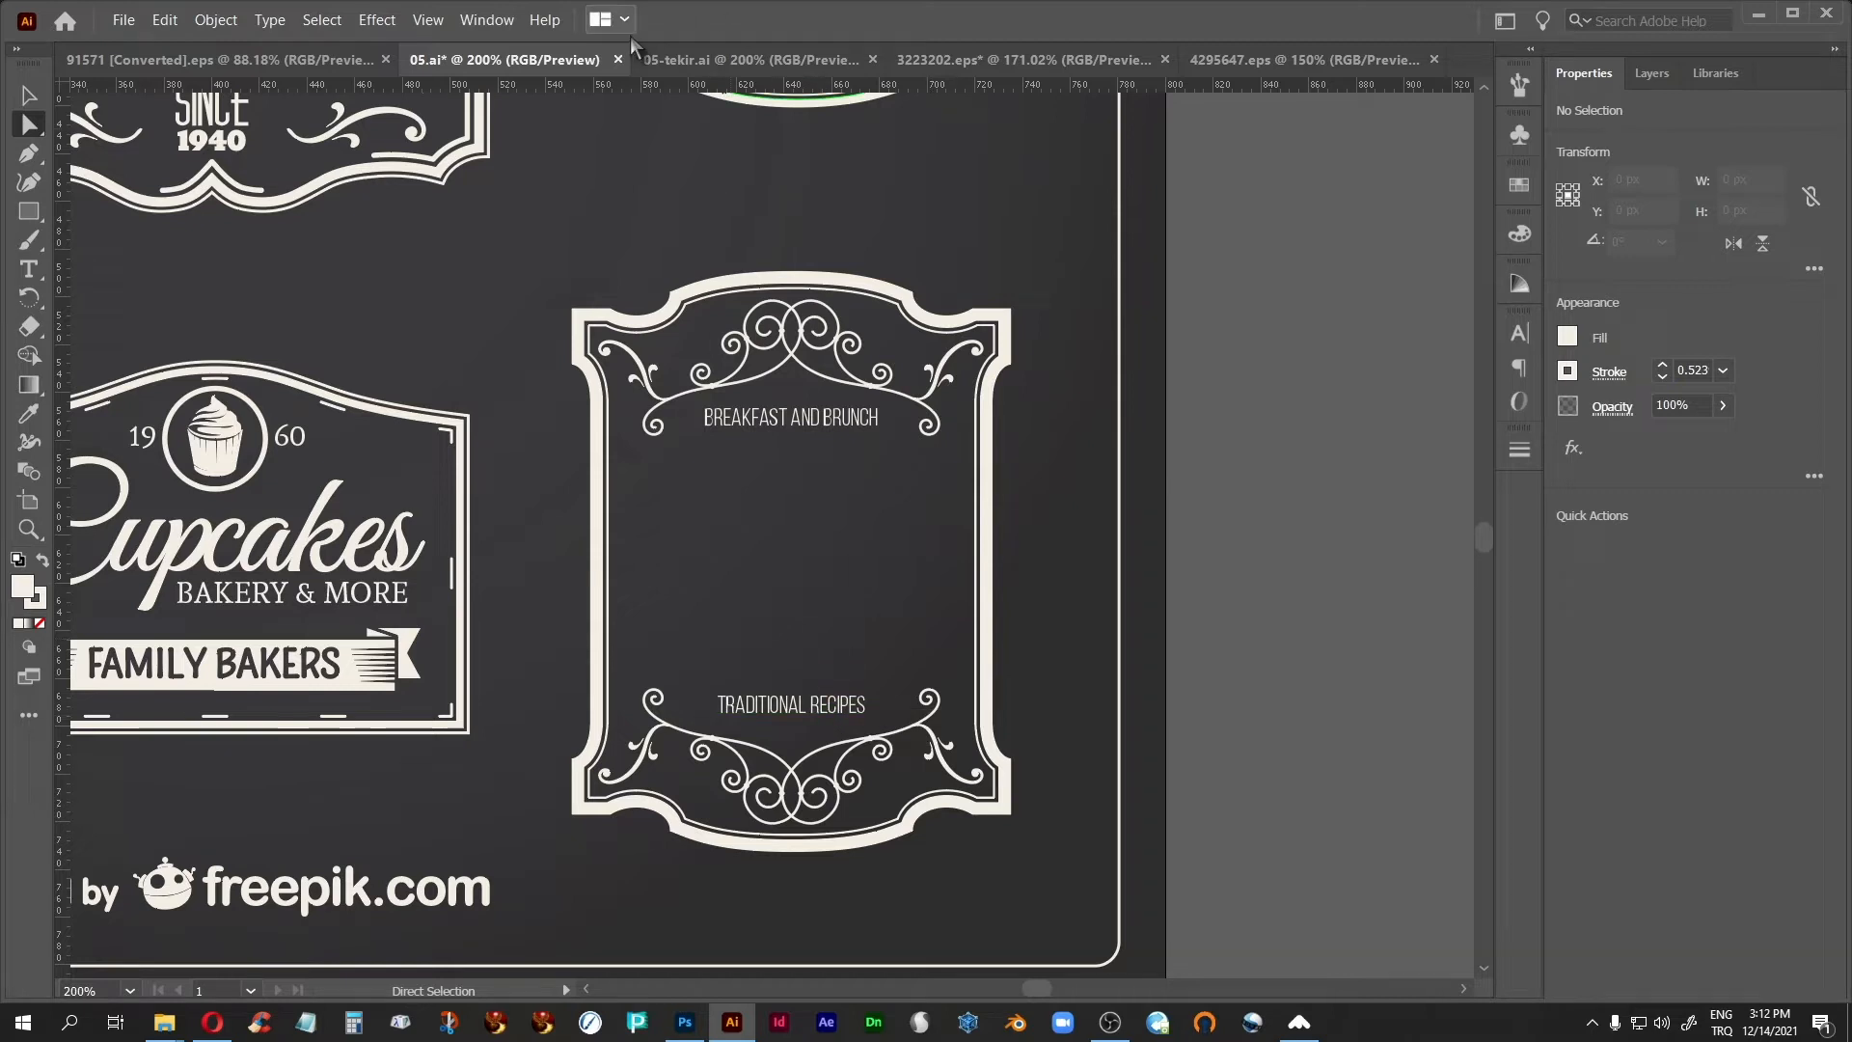
Bring up 3223202.eps, examine the ESPRESSO badge at 400% zoom, and select its curved banner shape with Direct Selection.
left_click(731, 58)
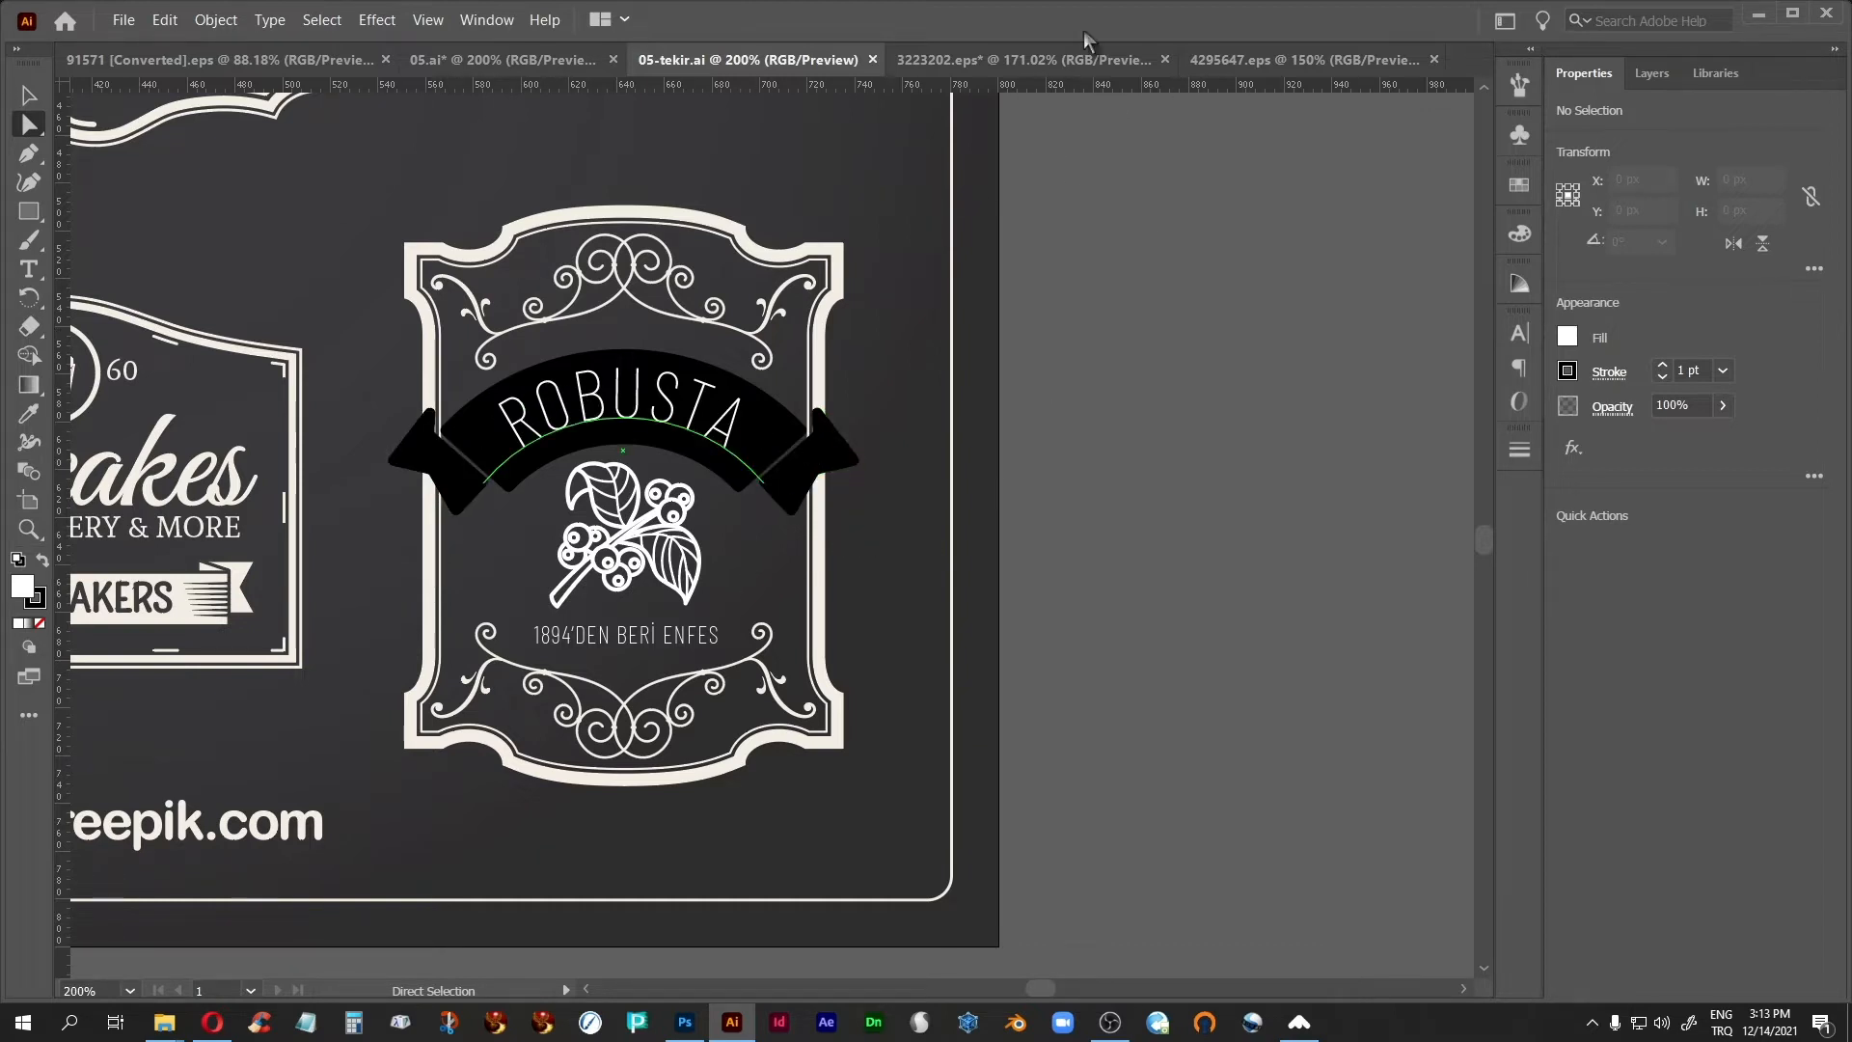
left_click(1049, 64)
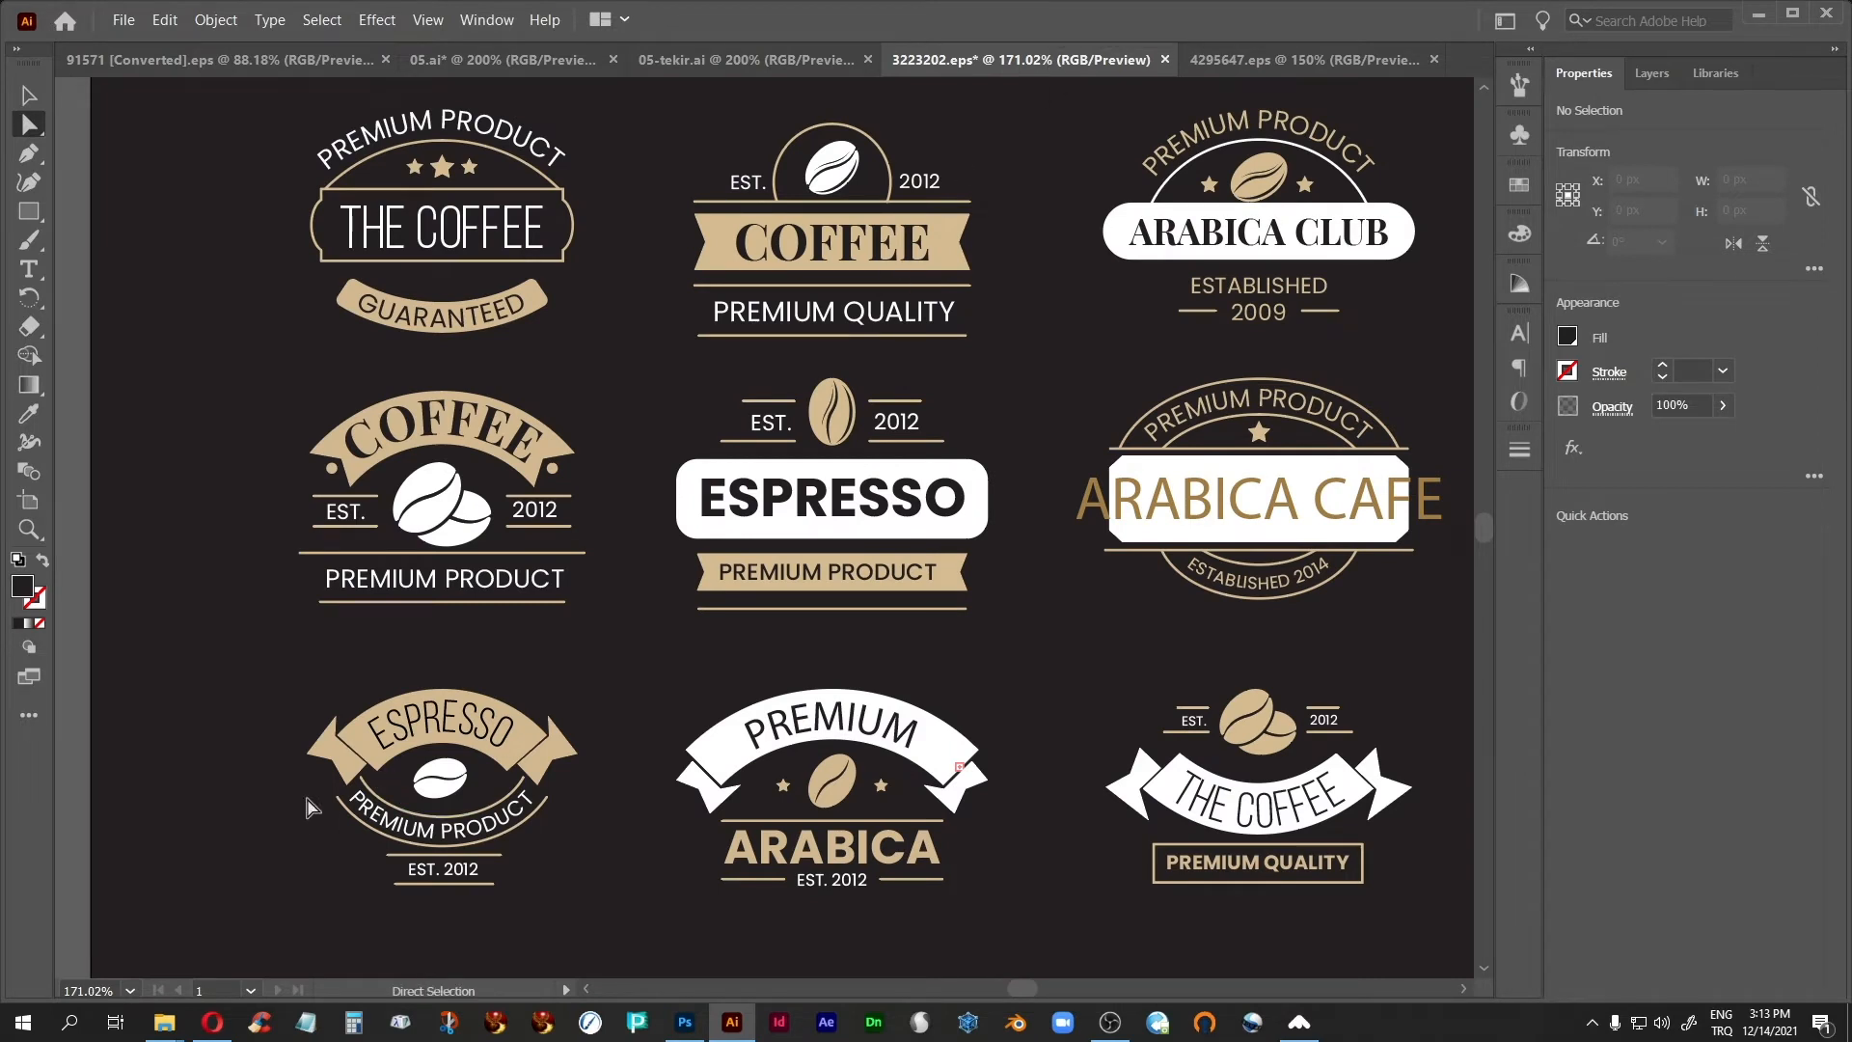
left_click(29, 528)
left_click(455, 720)
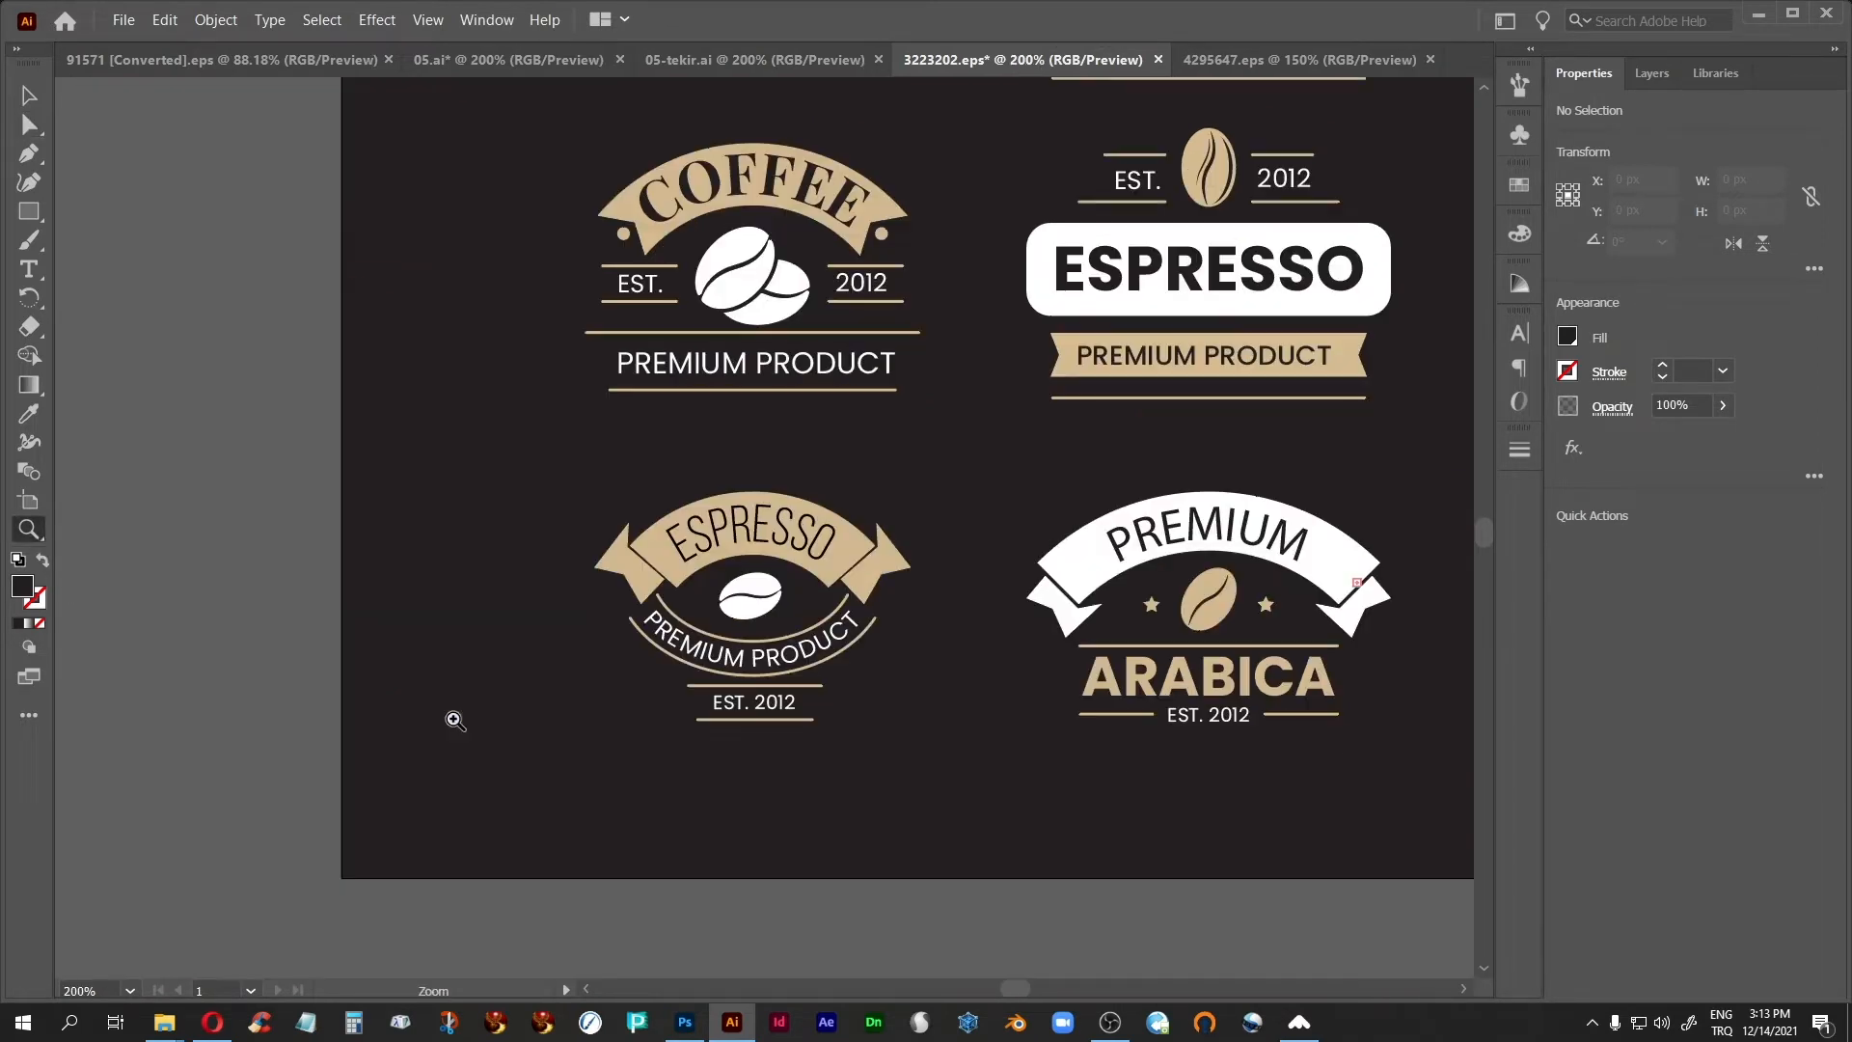
left_click(741, 598)
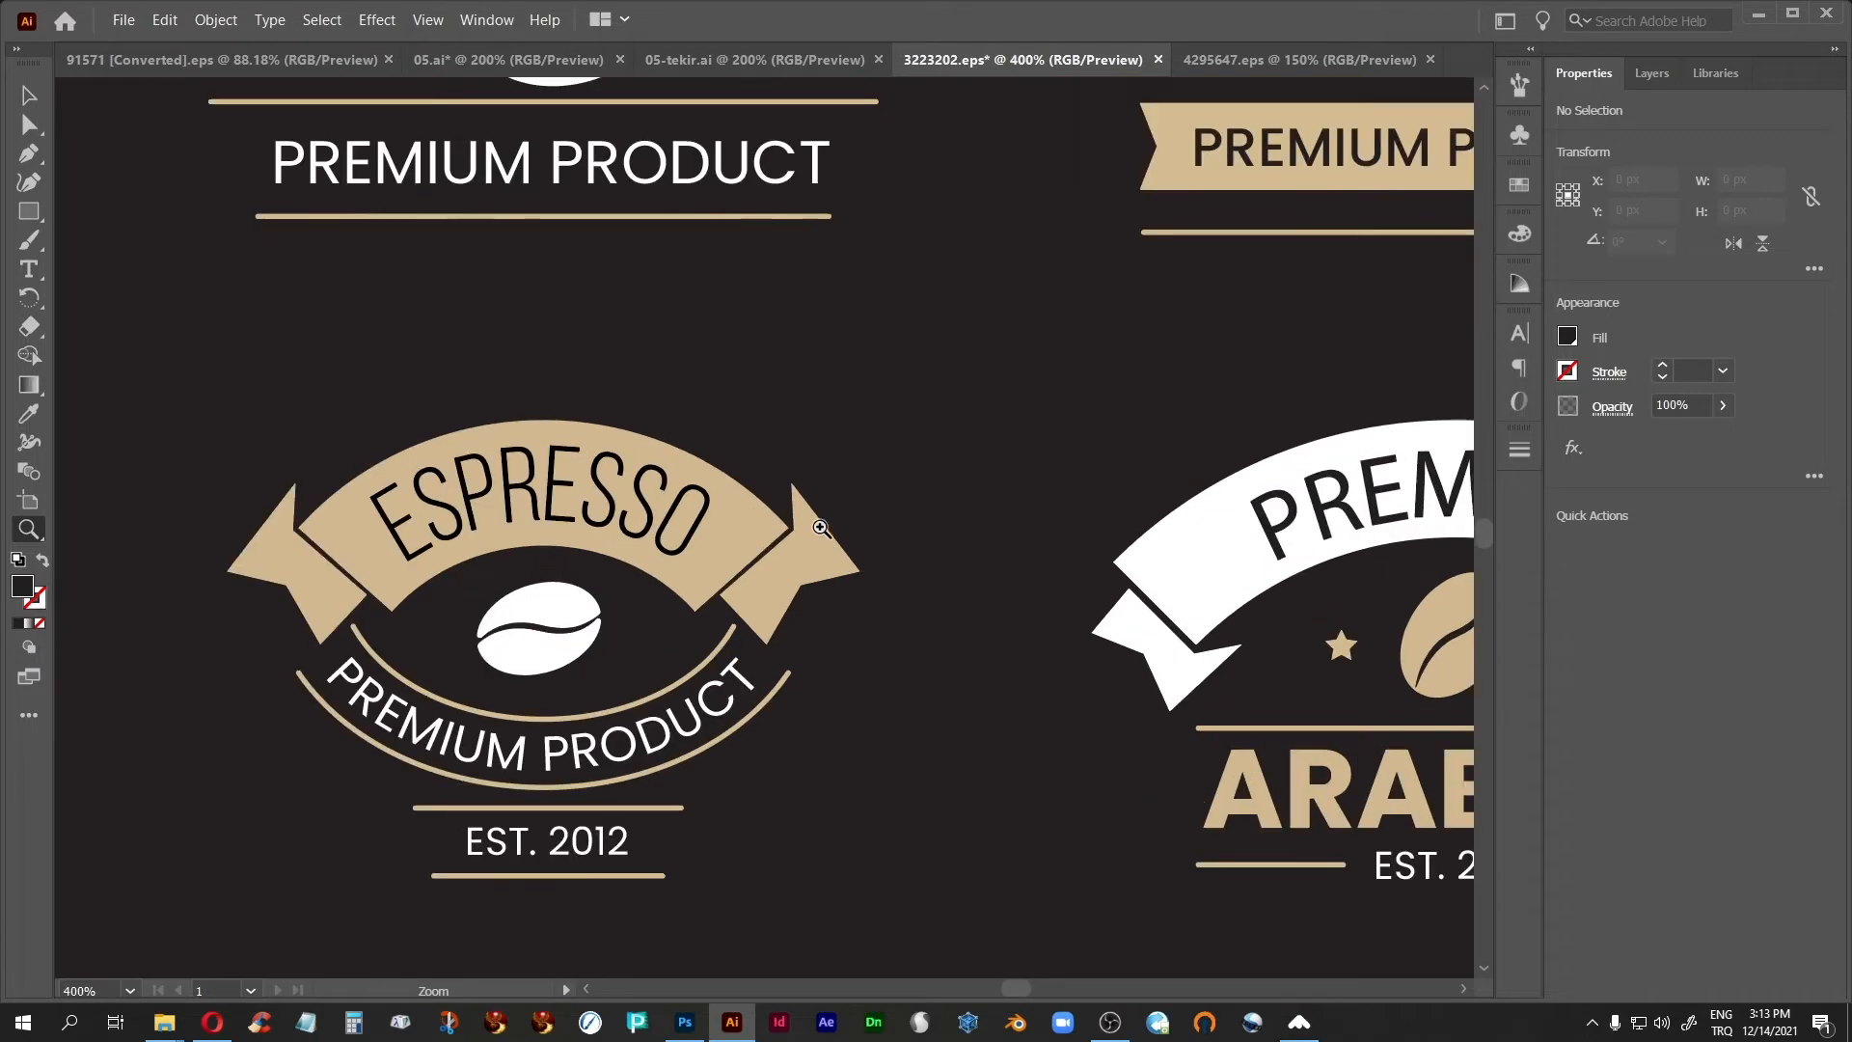
left_click(28, 124)
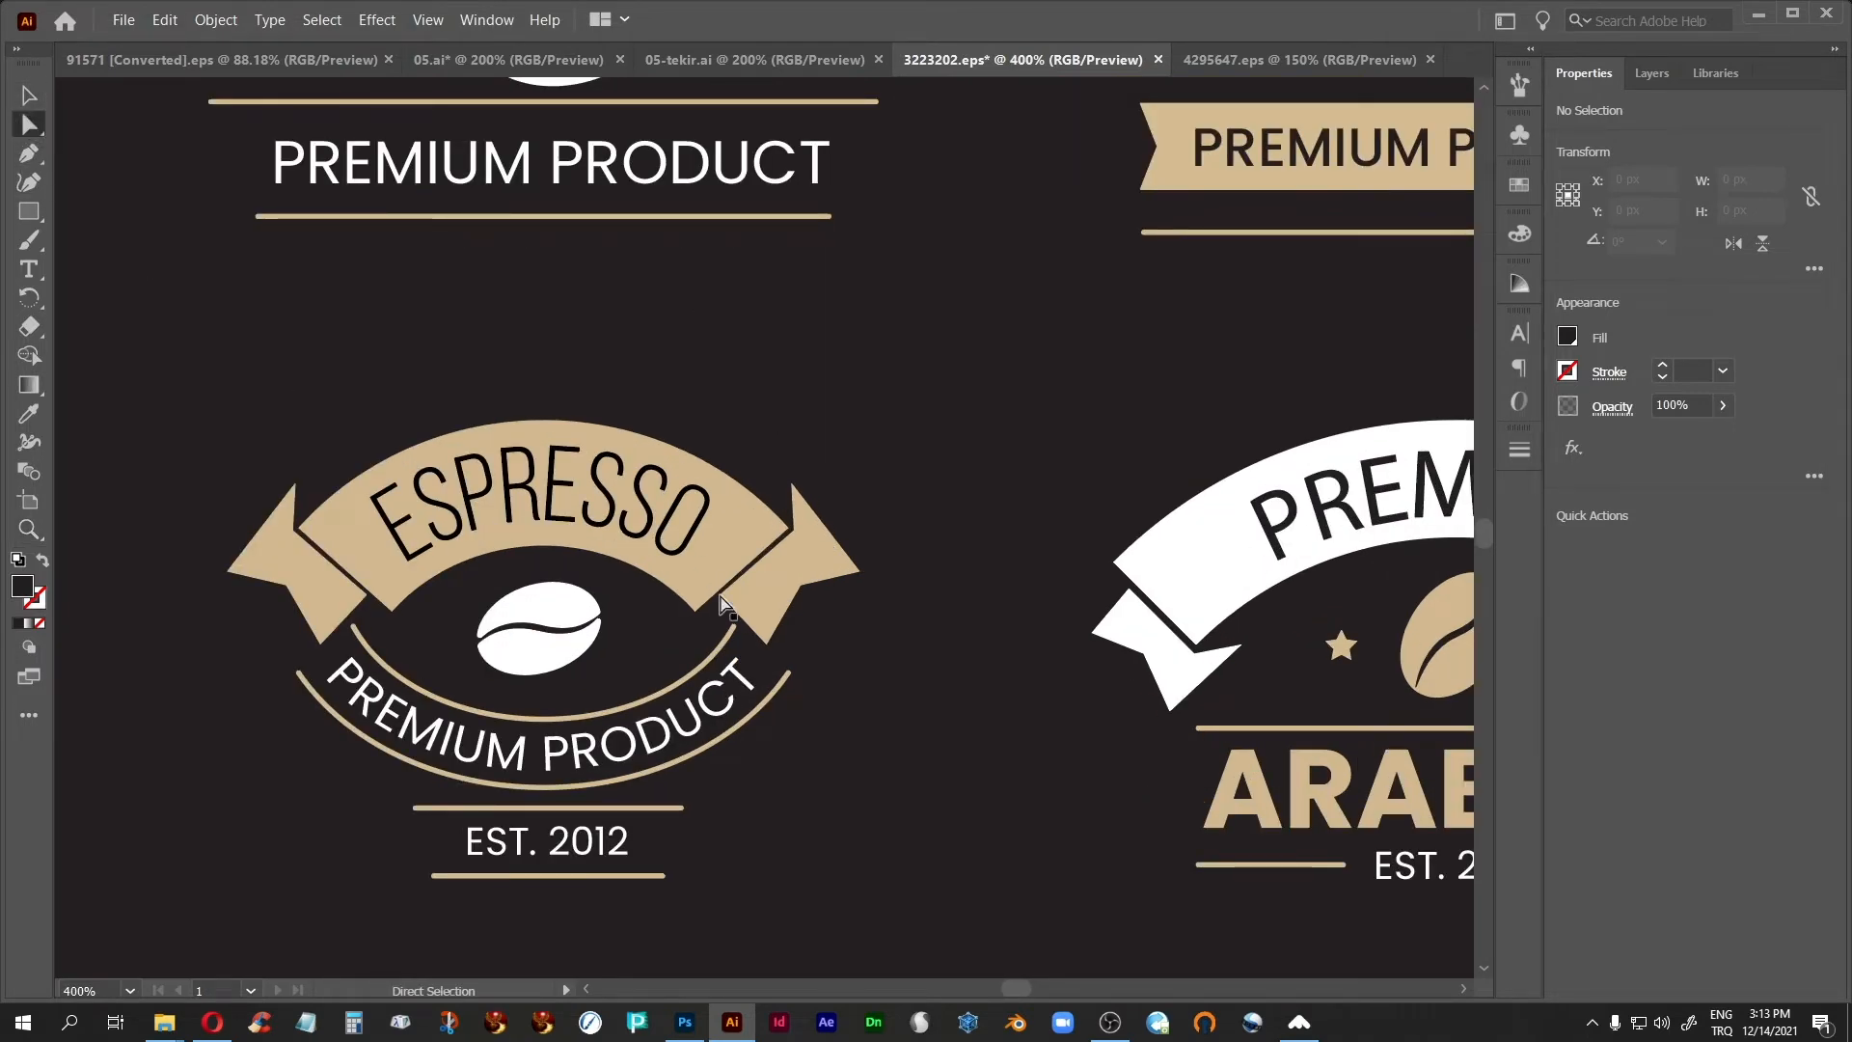
left_click(770, 552)
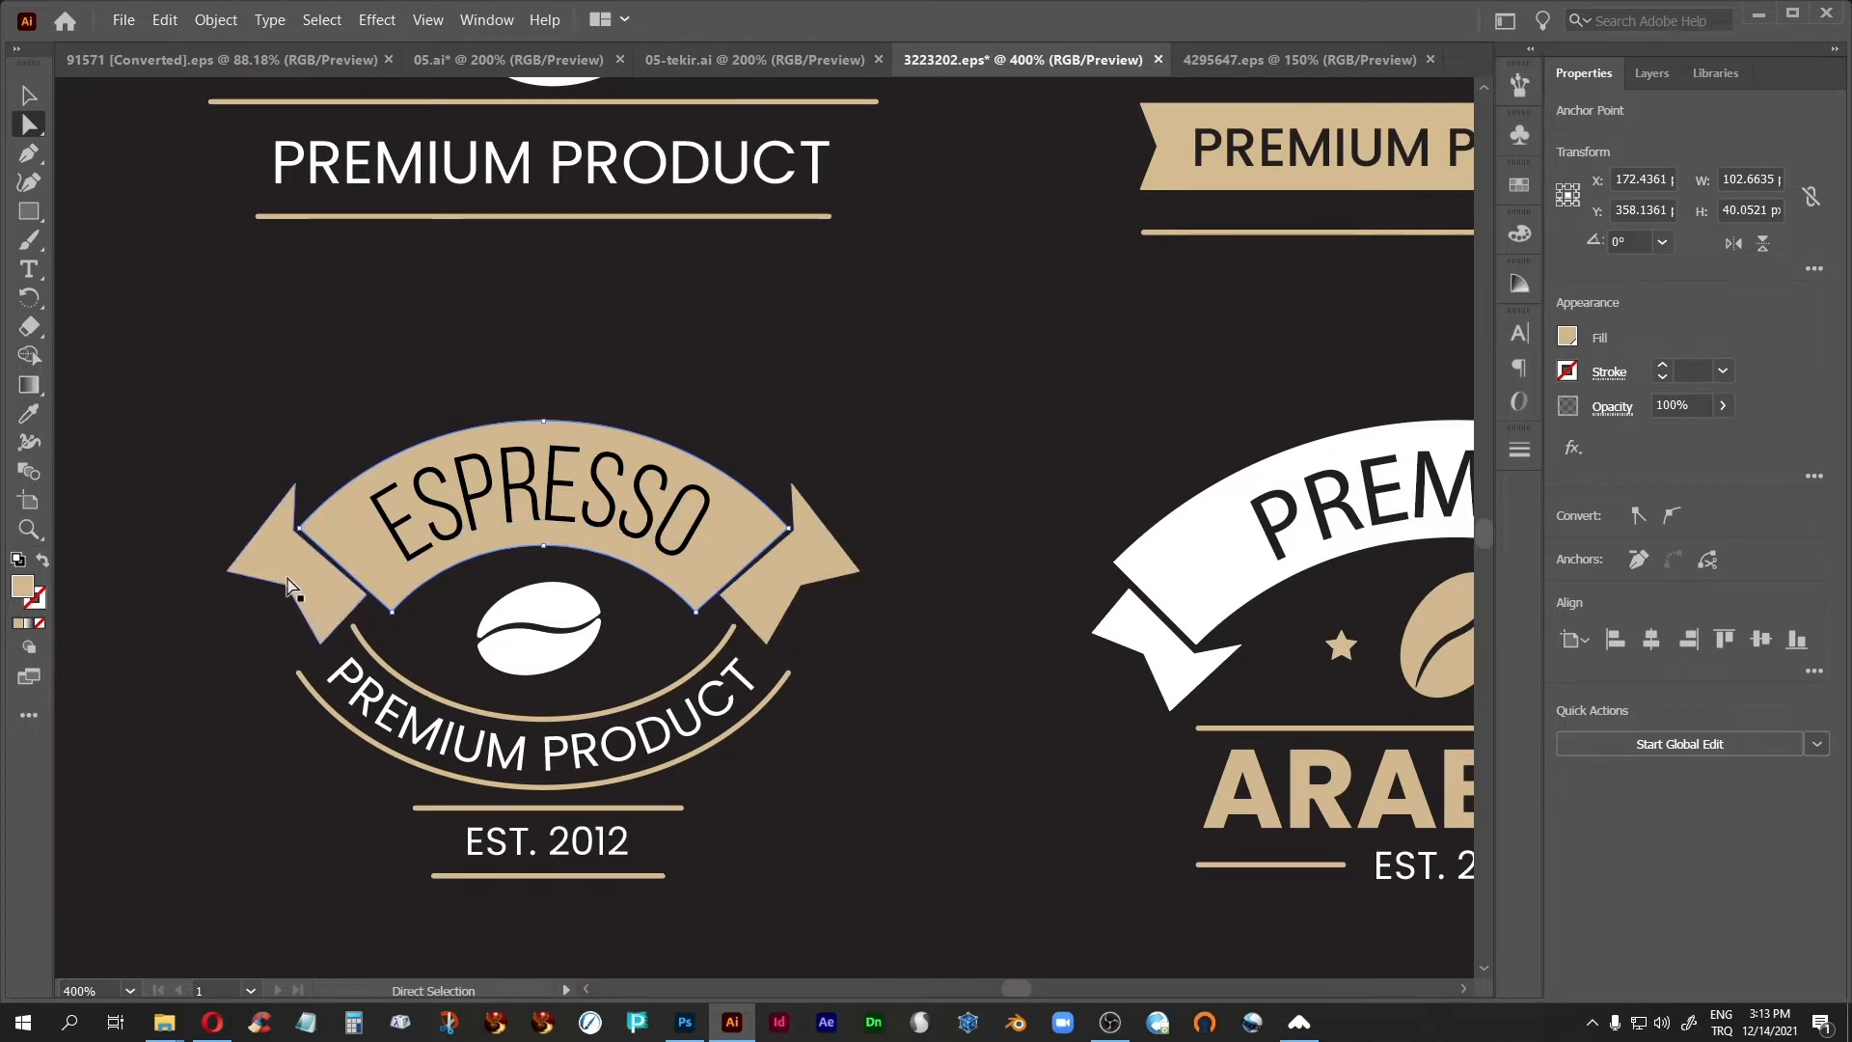
Compare the ESPRESSO banner with the ROBUSTA label in 05-tekir.ai, and view the Photoshop mockup and the LABELS folder in Google Drive.
left_click(718, 60)
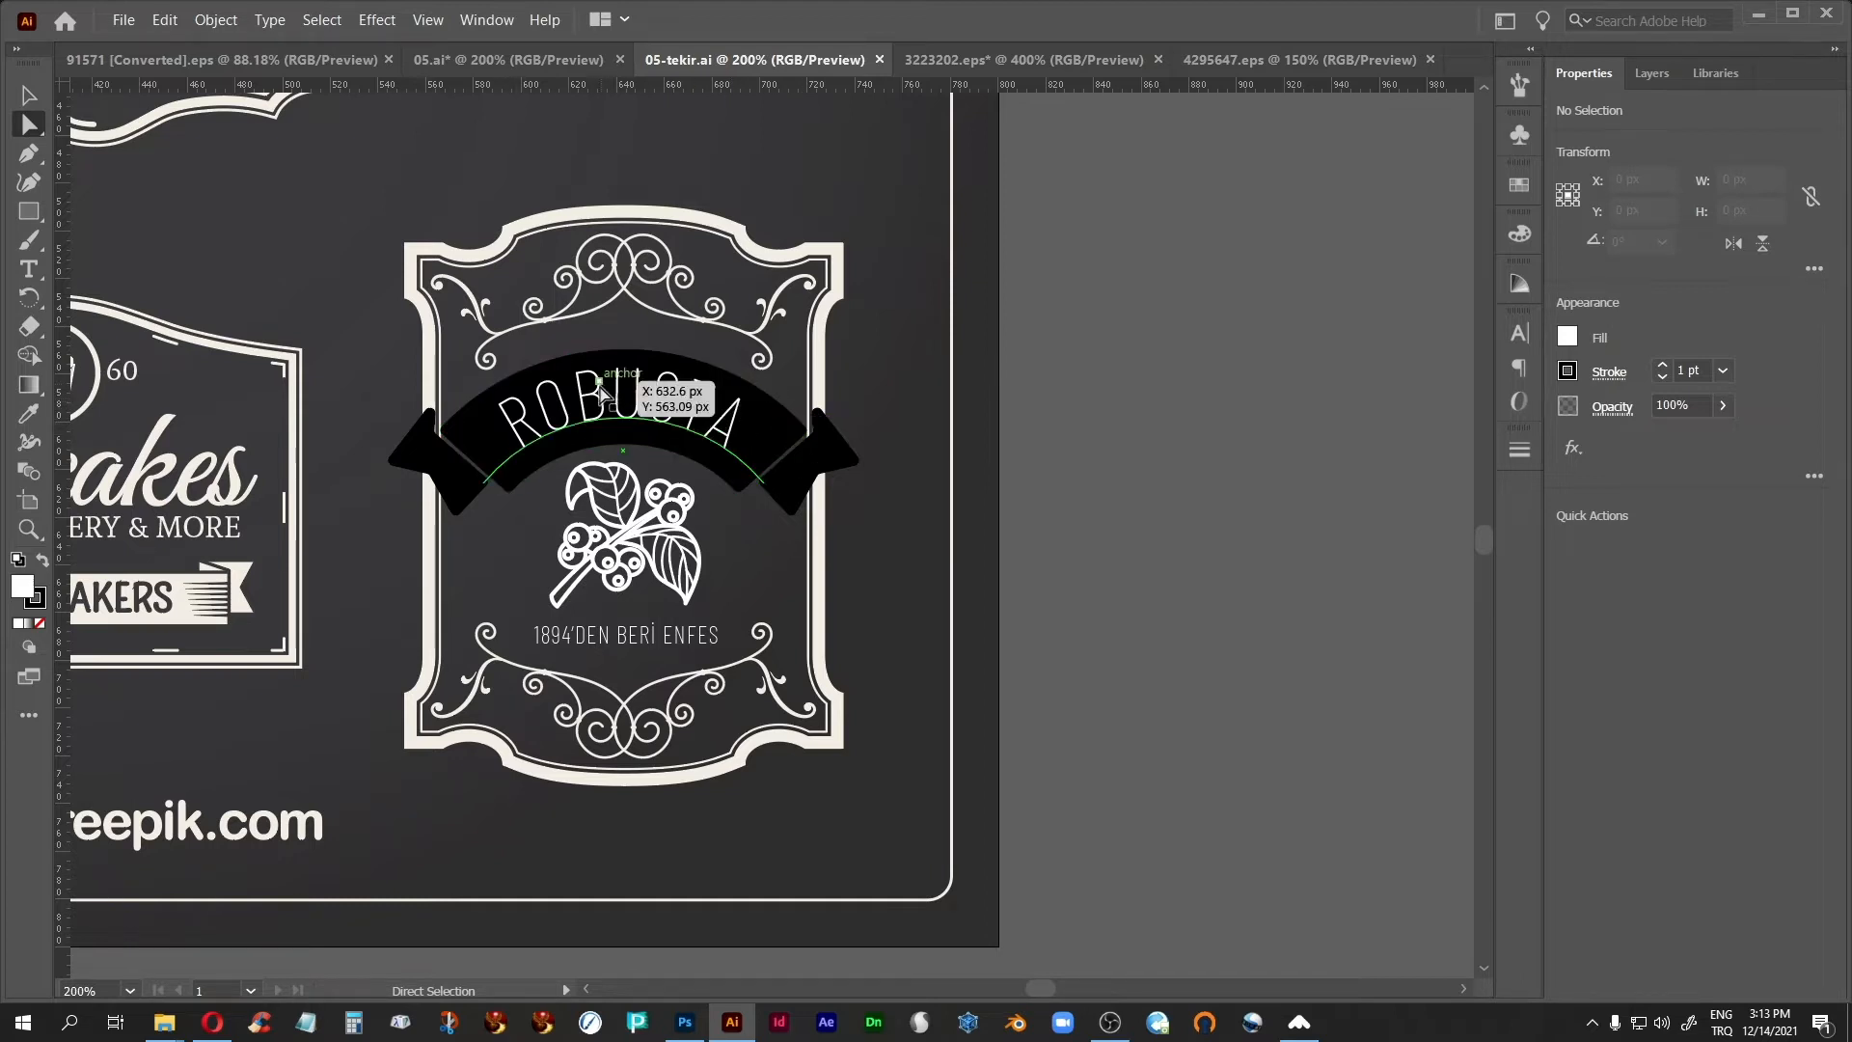
left_click(1005, 61)
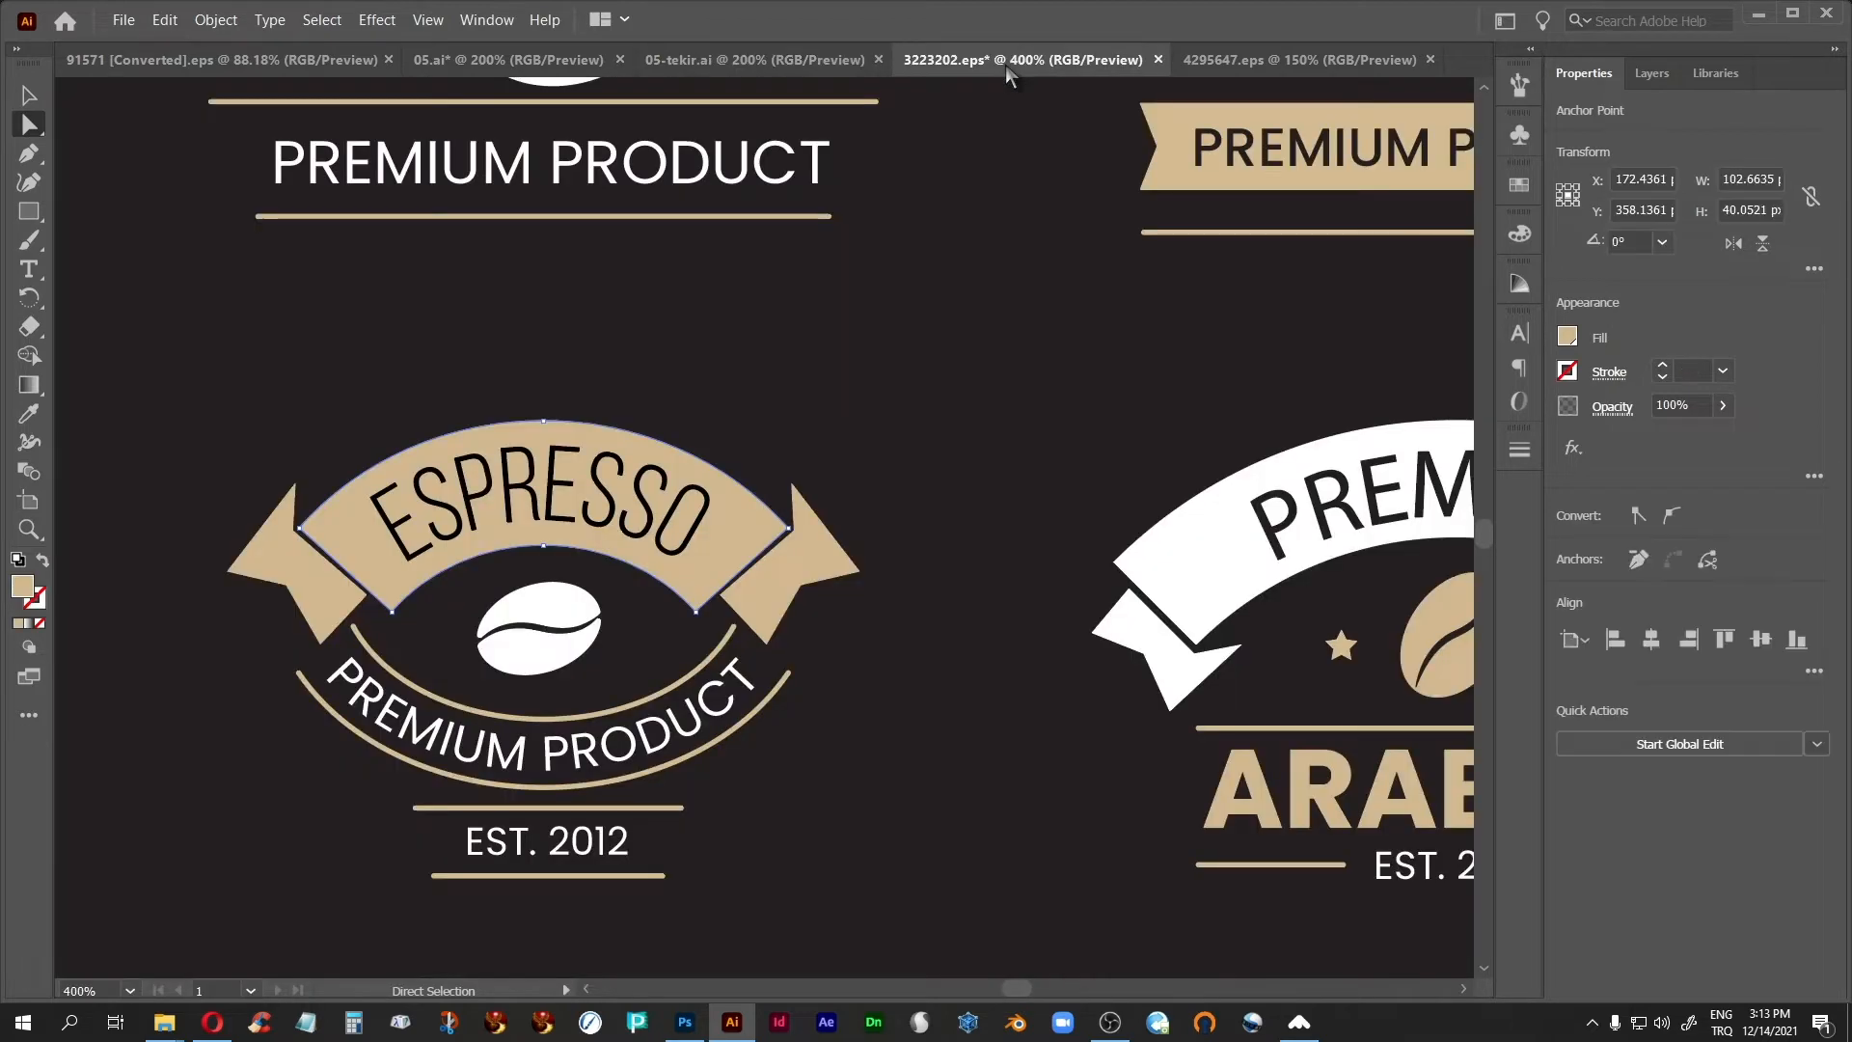
left_click(697, 56)
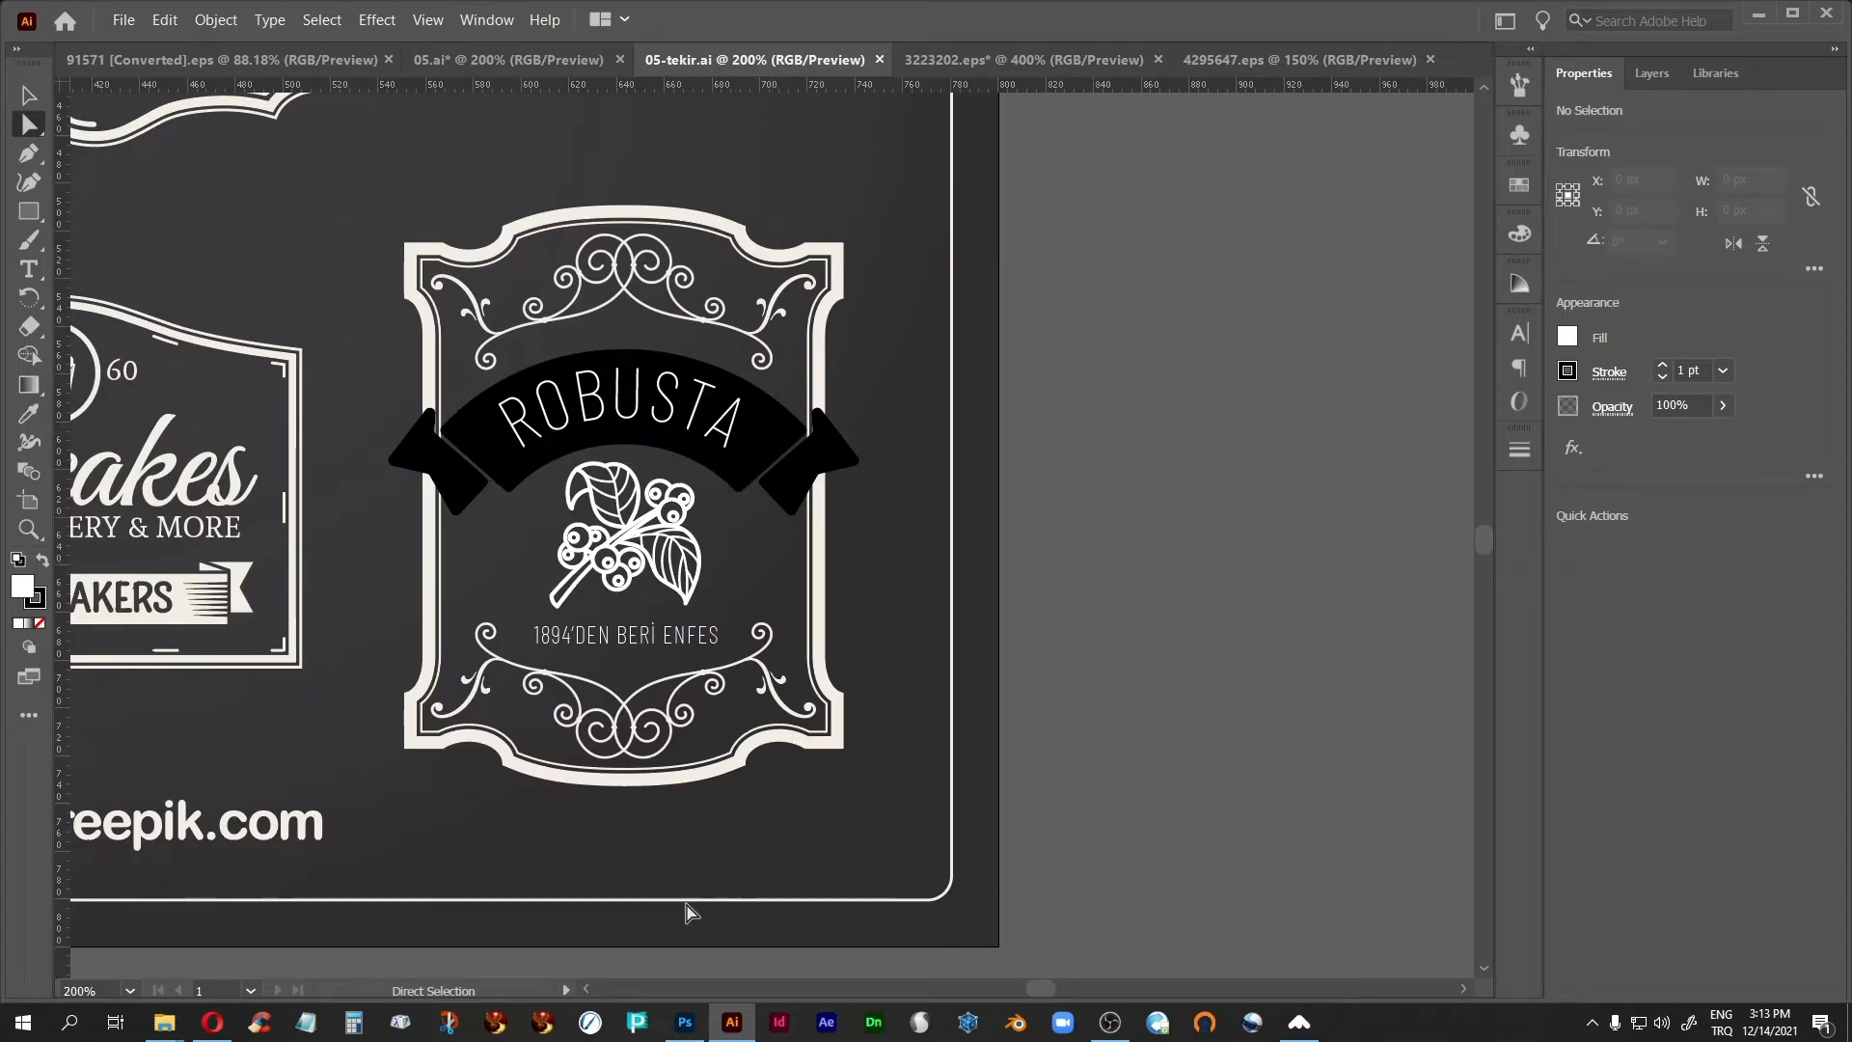
left_click(686, 1023)
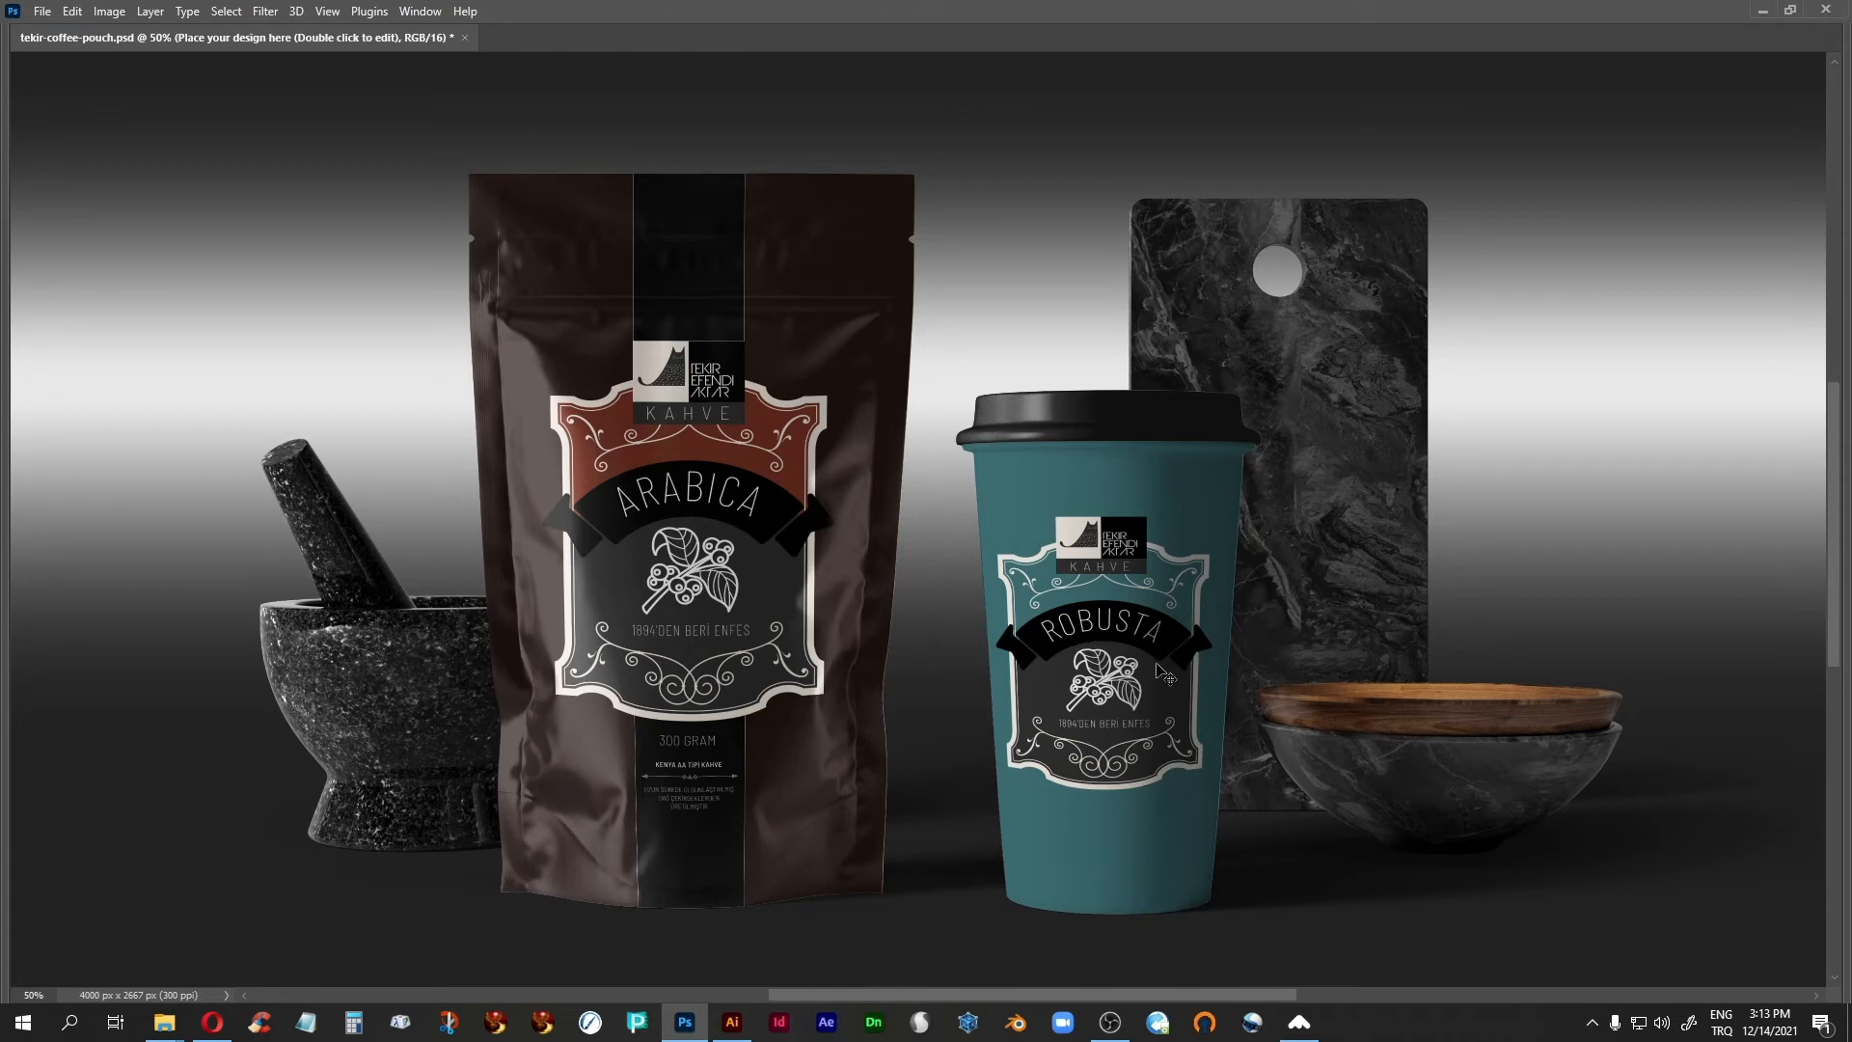
left_click(212, 1023)
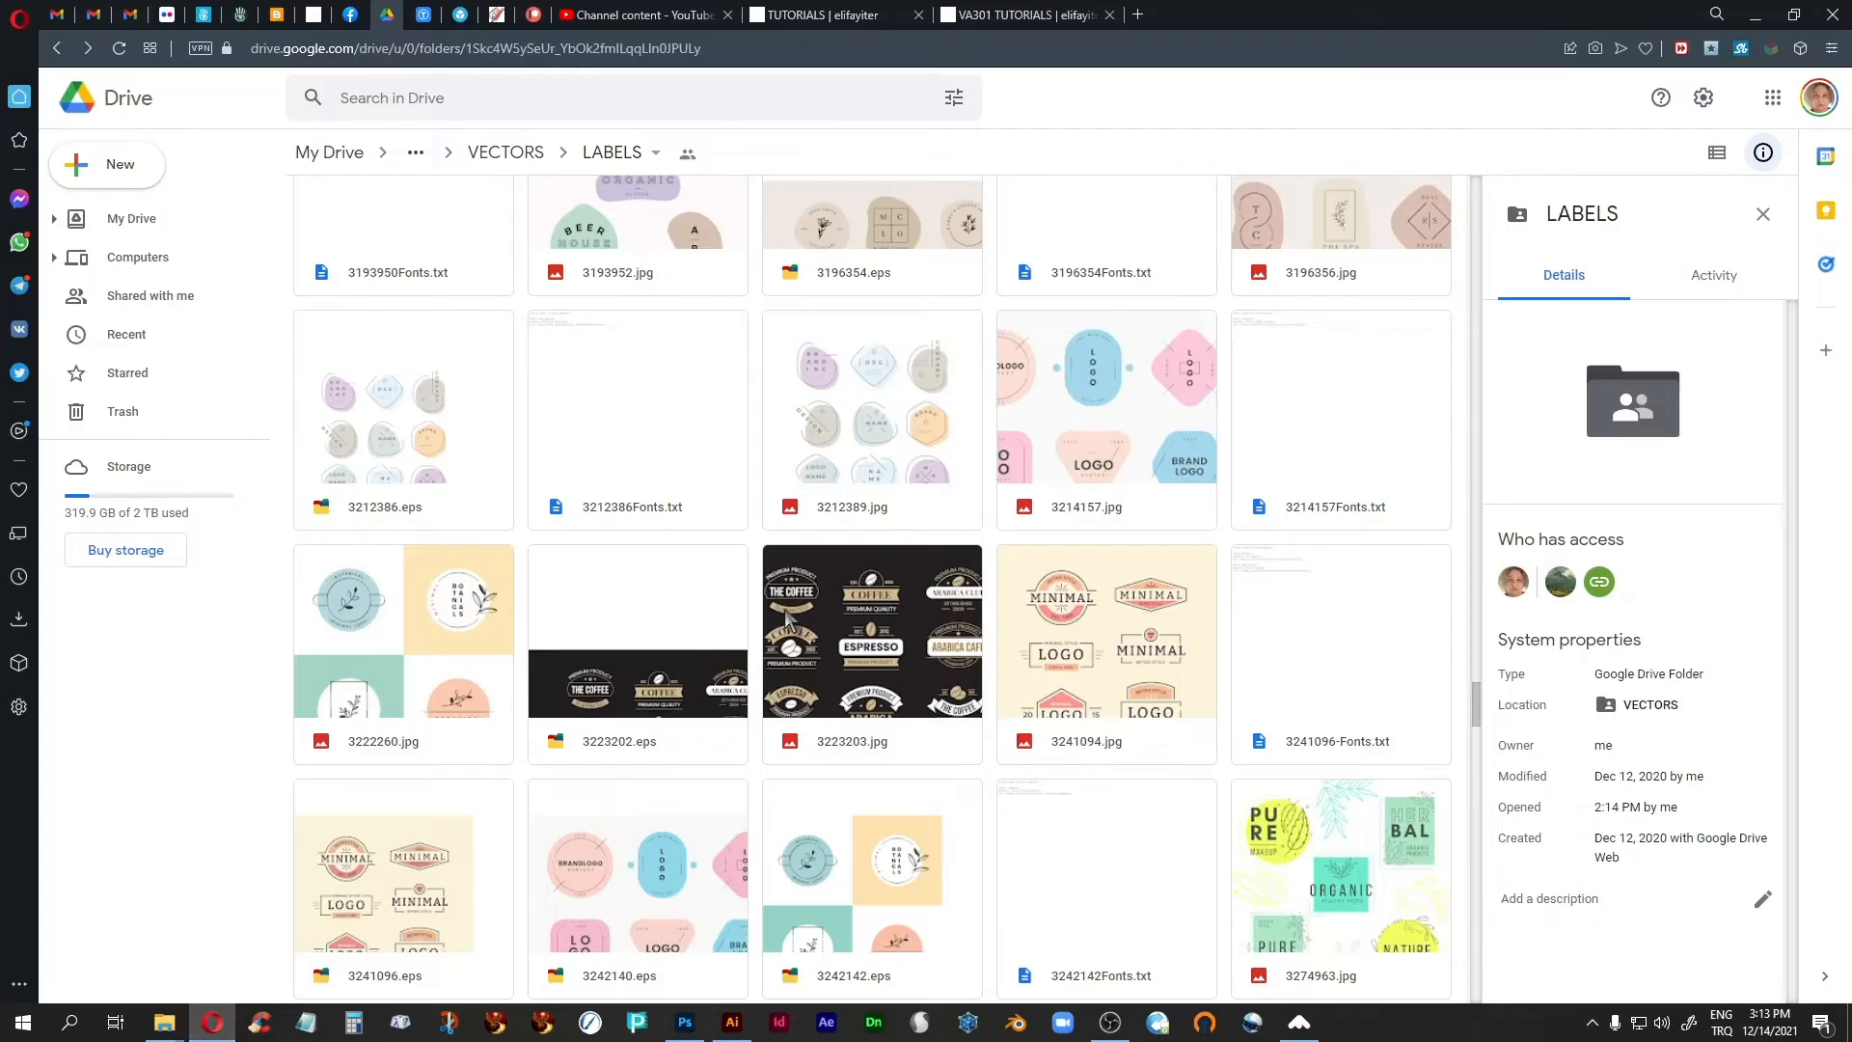
Switch back to Illustrator and compare the coffee branch illustration in 4295647.eps with the one on the ROBUSTA label in 05-tekir.ai.
left_click(732, 1022)
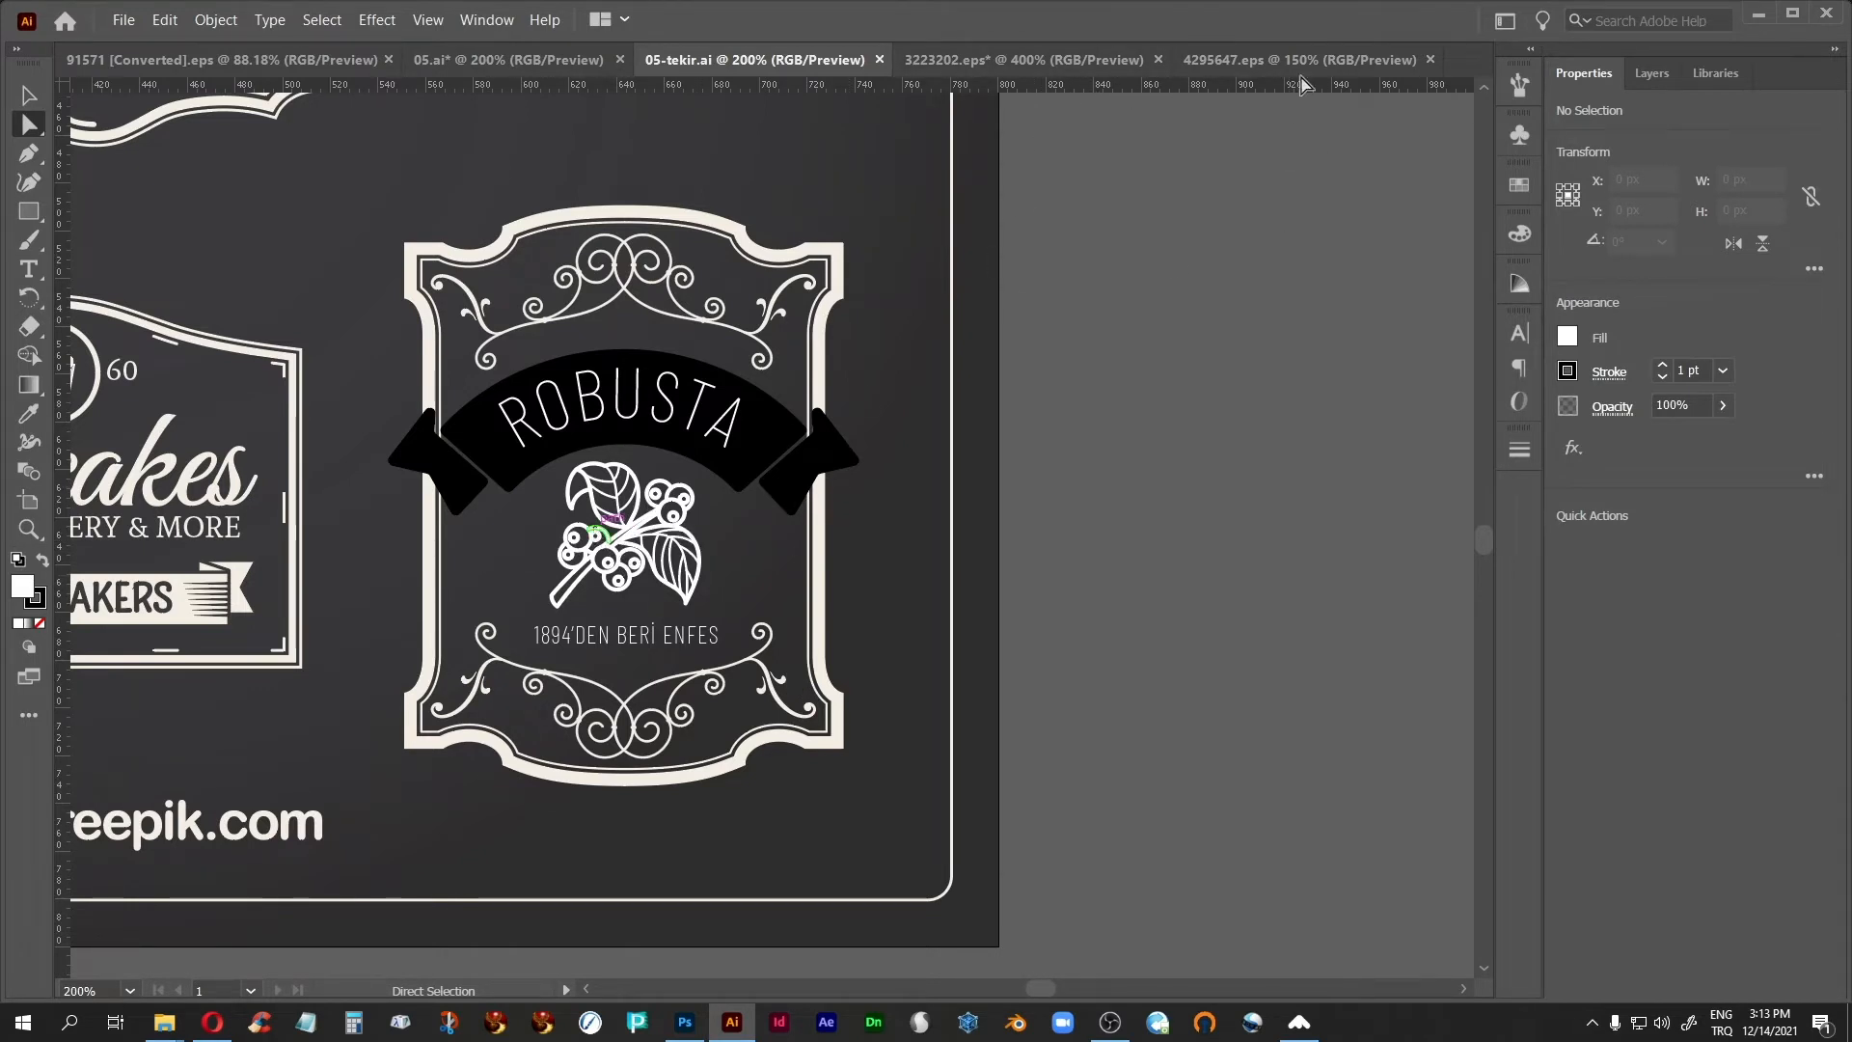
left_click(1272, 60)
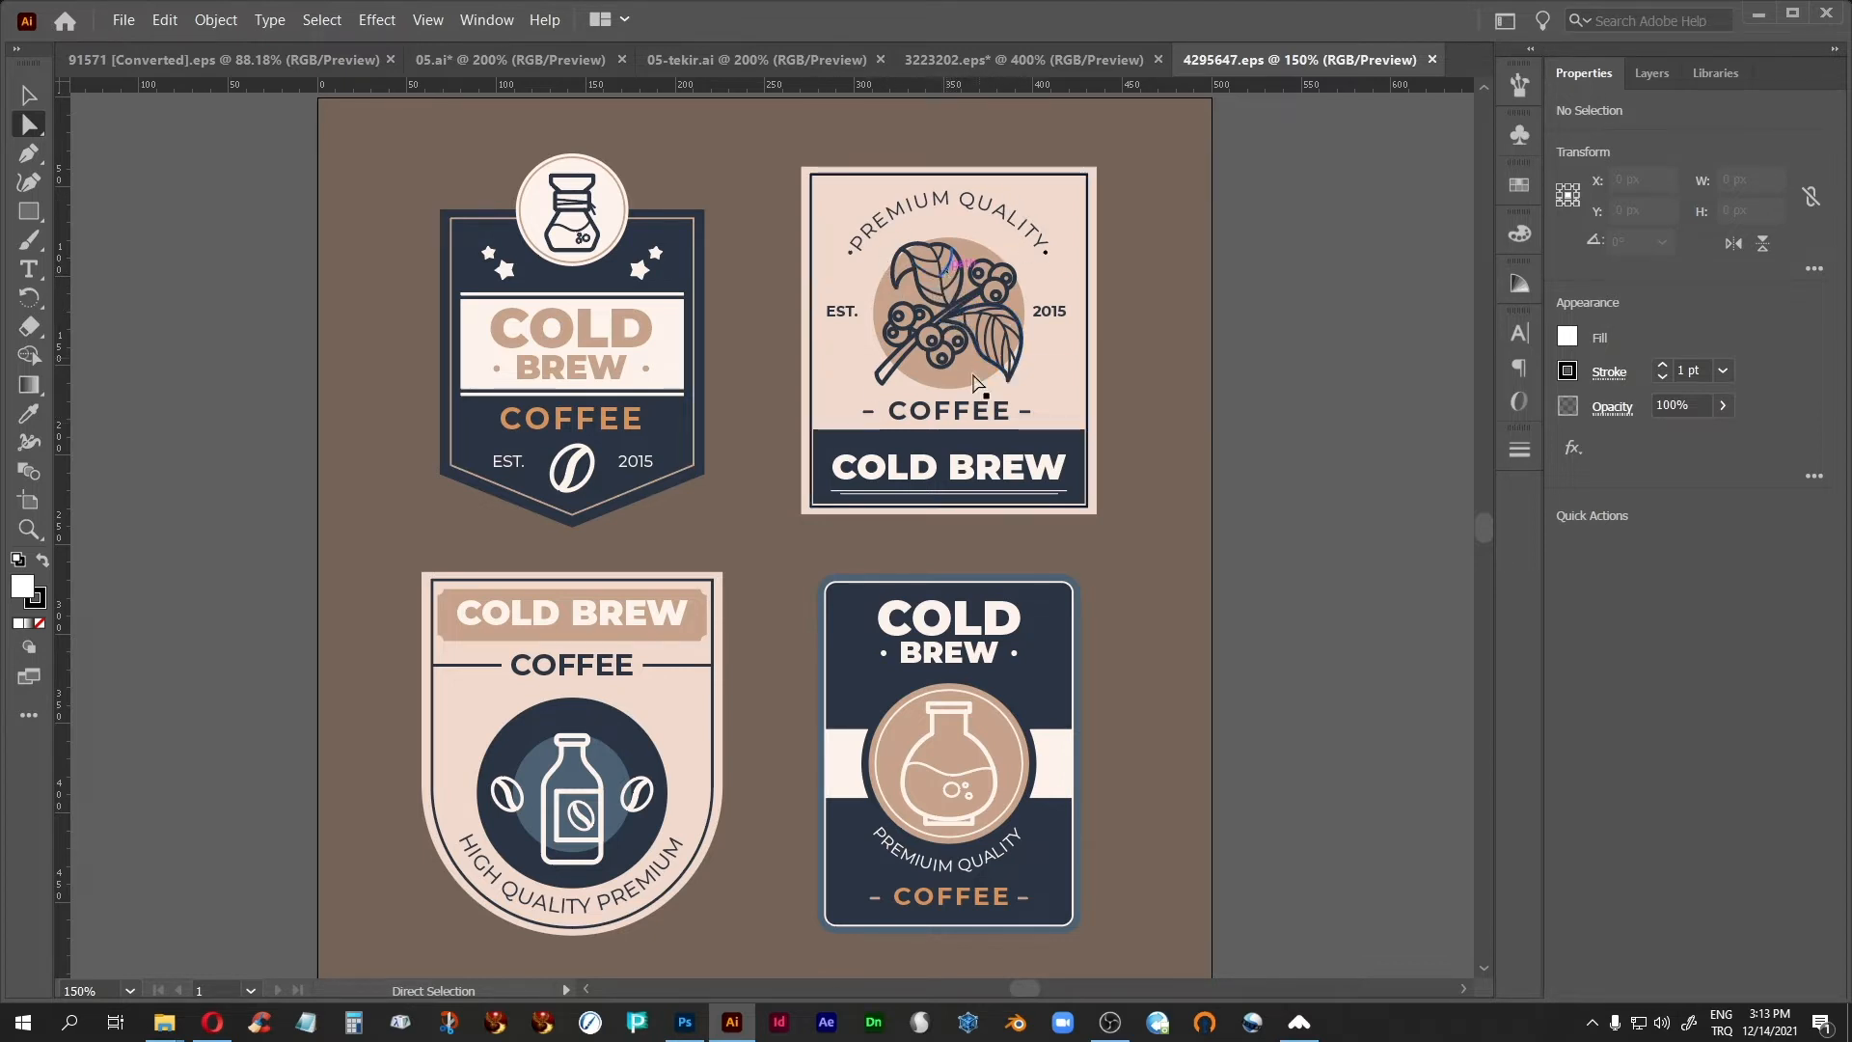
left_click(802, 62)
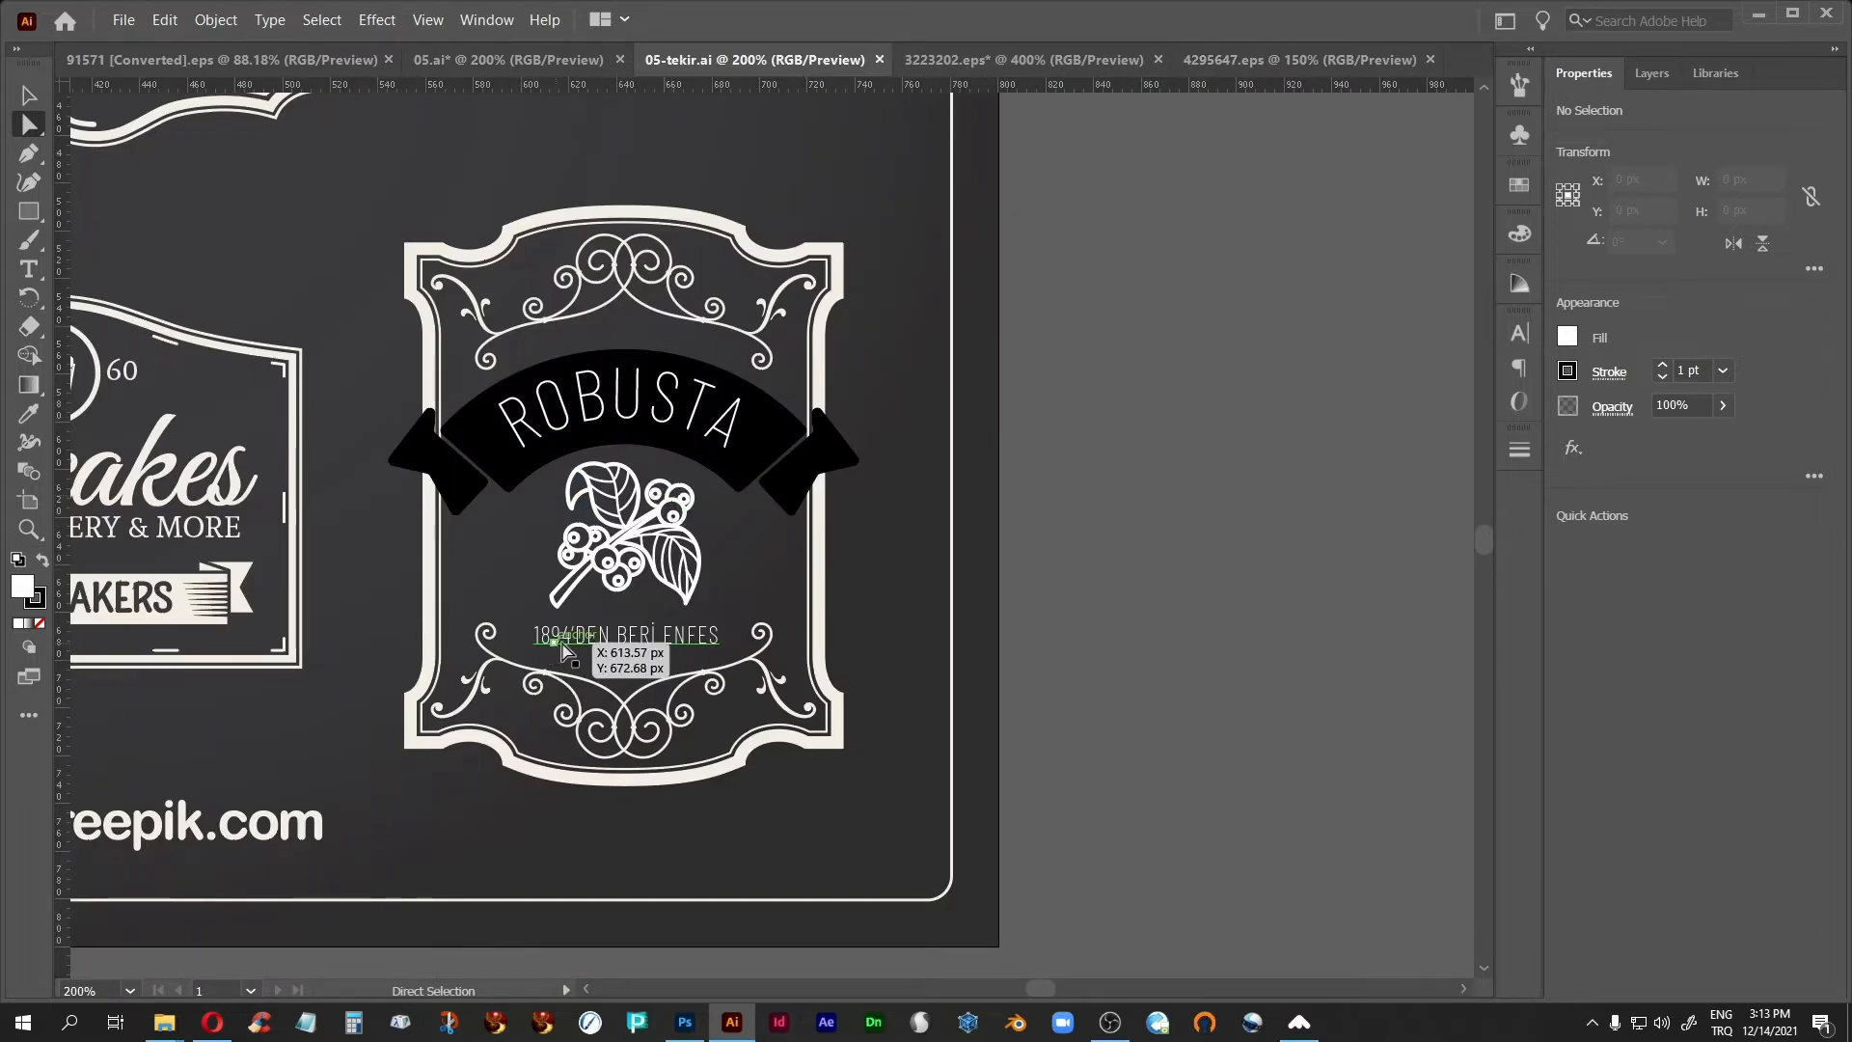
Select the TRADITIONAL RECIPES text in 05.ai, and the entire ROBUSTA label artwork in 05-tekir.ai.
left_click(480, 70)
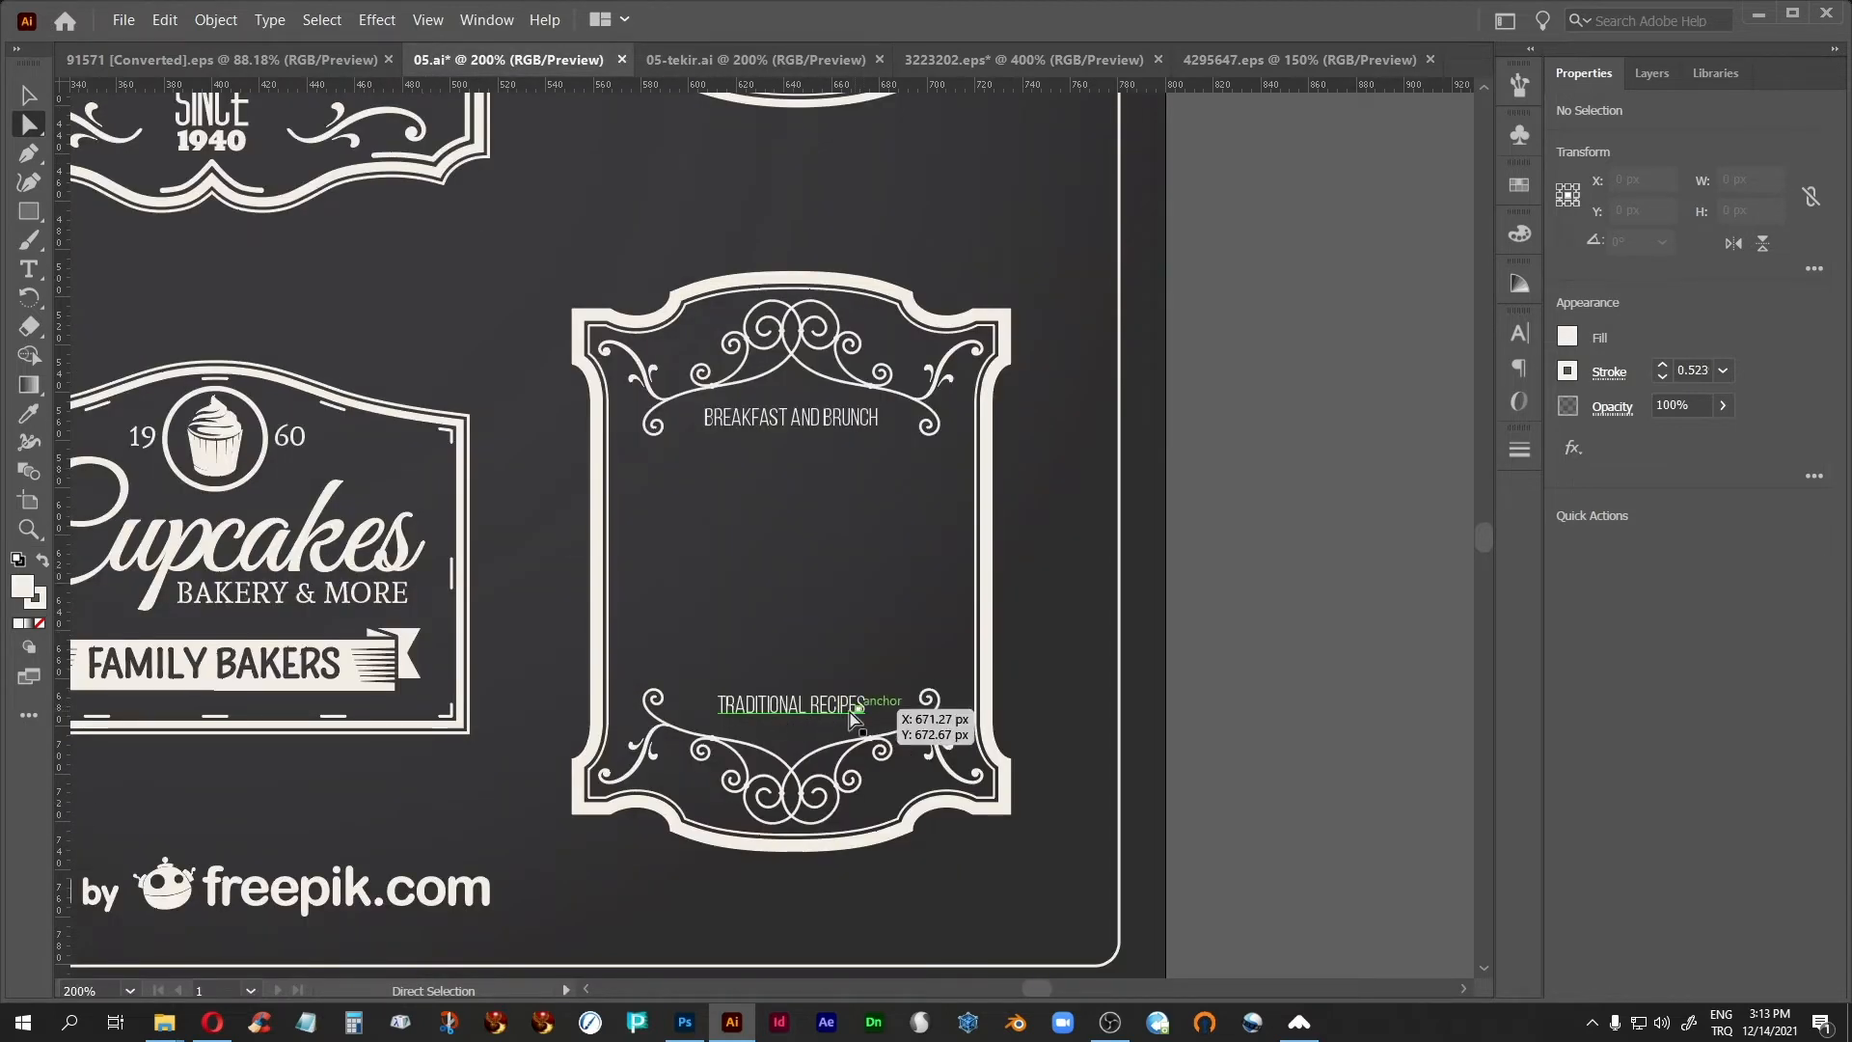
left_click(789, 714)
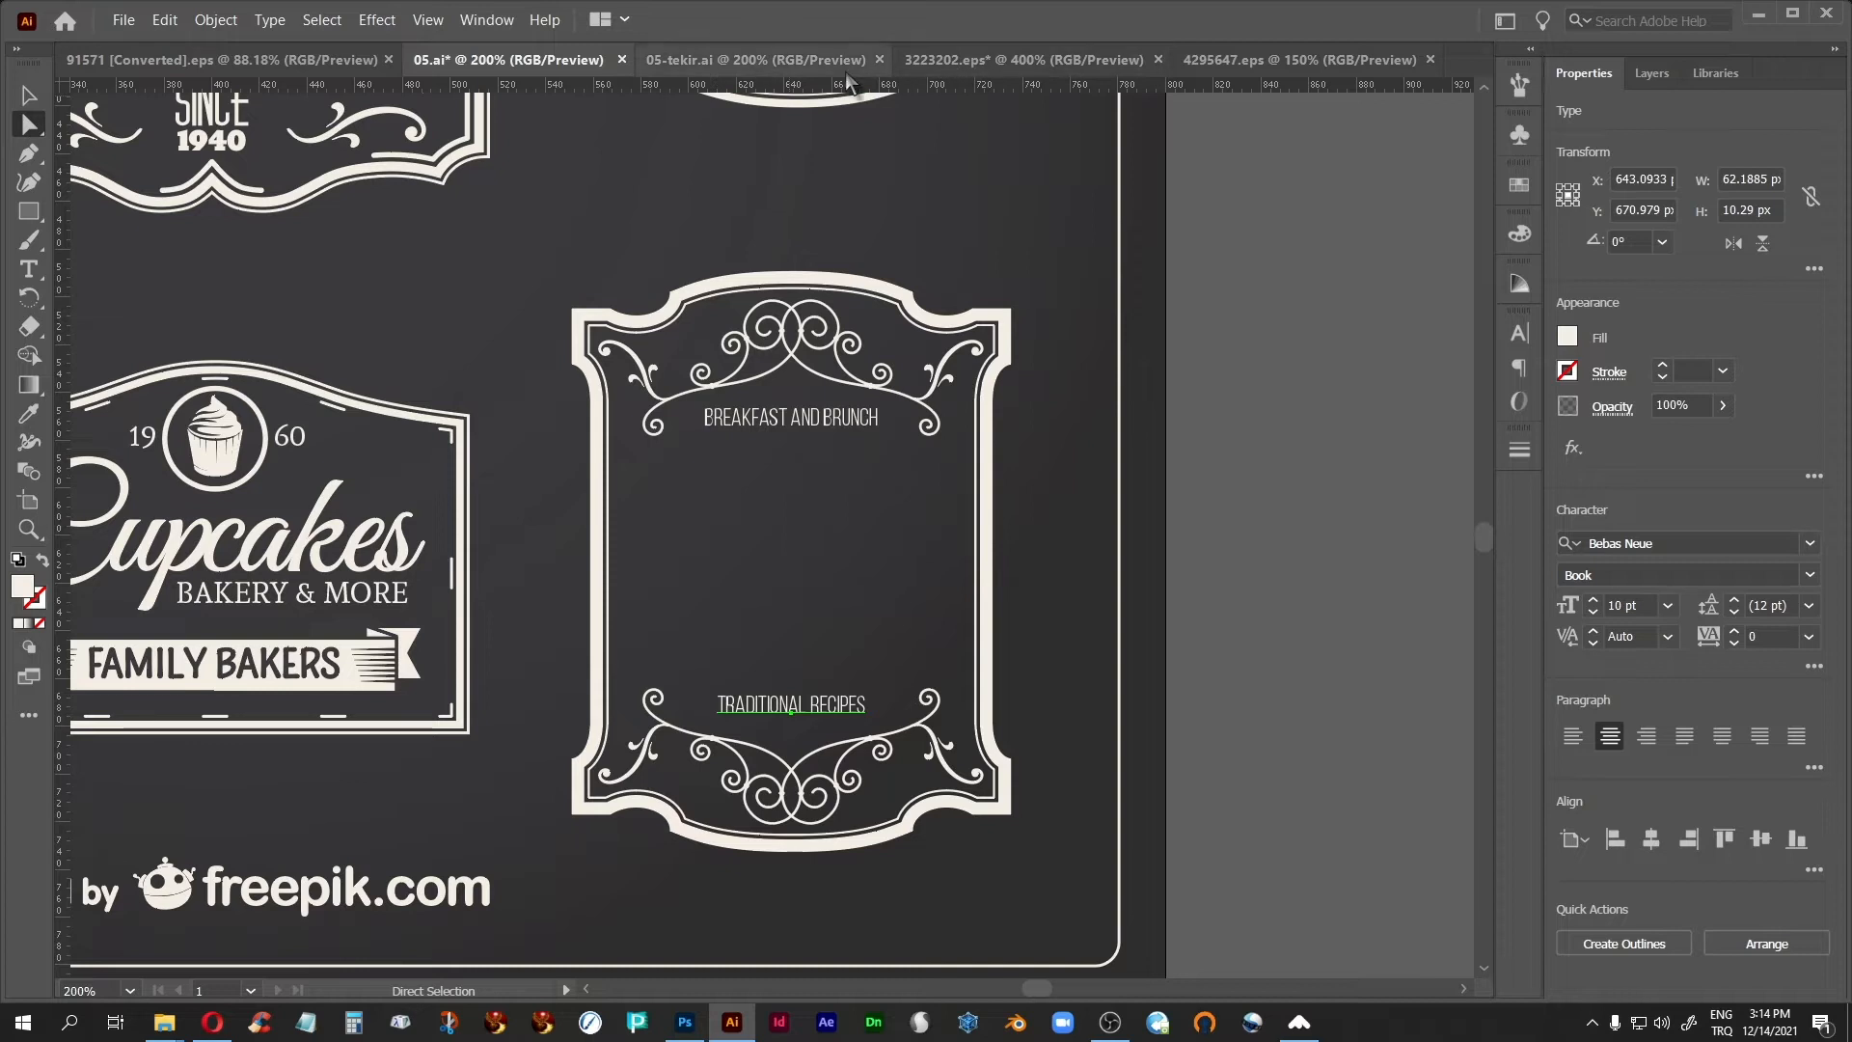
left_click(783, 66)
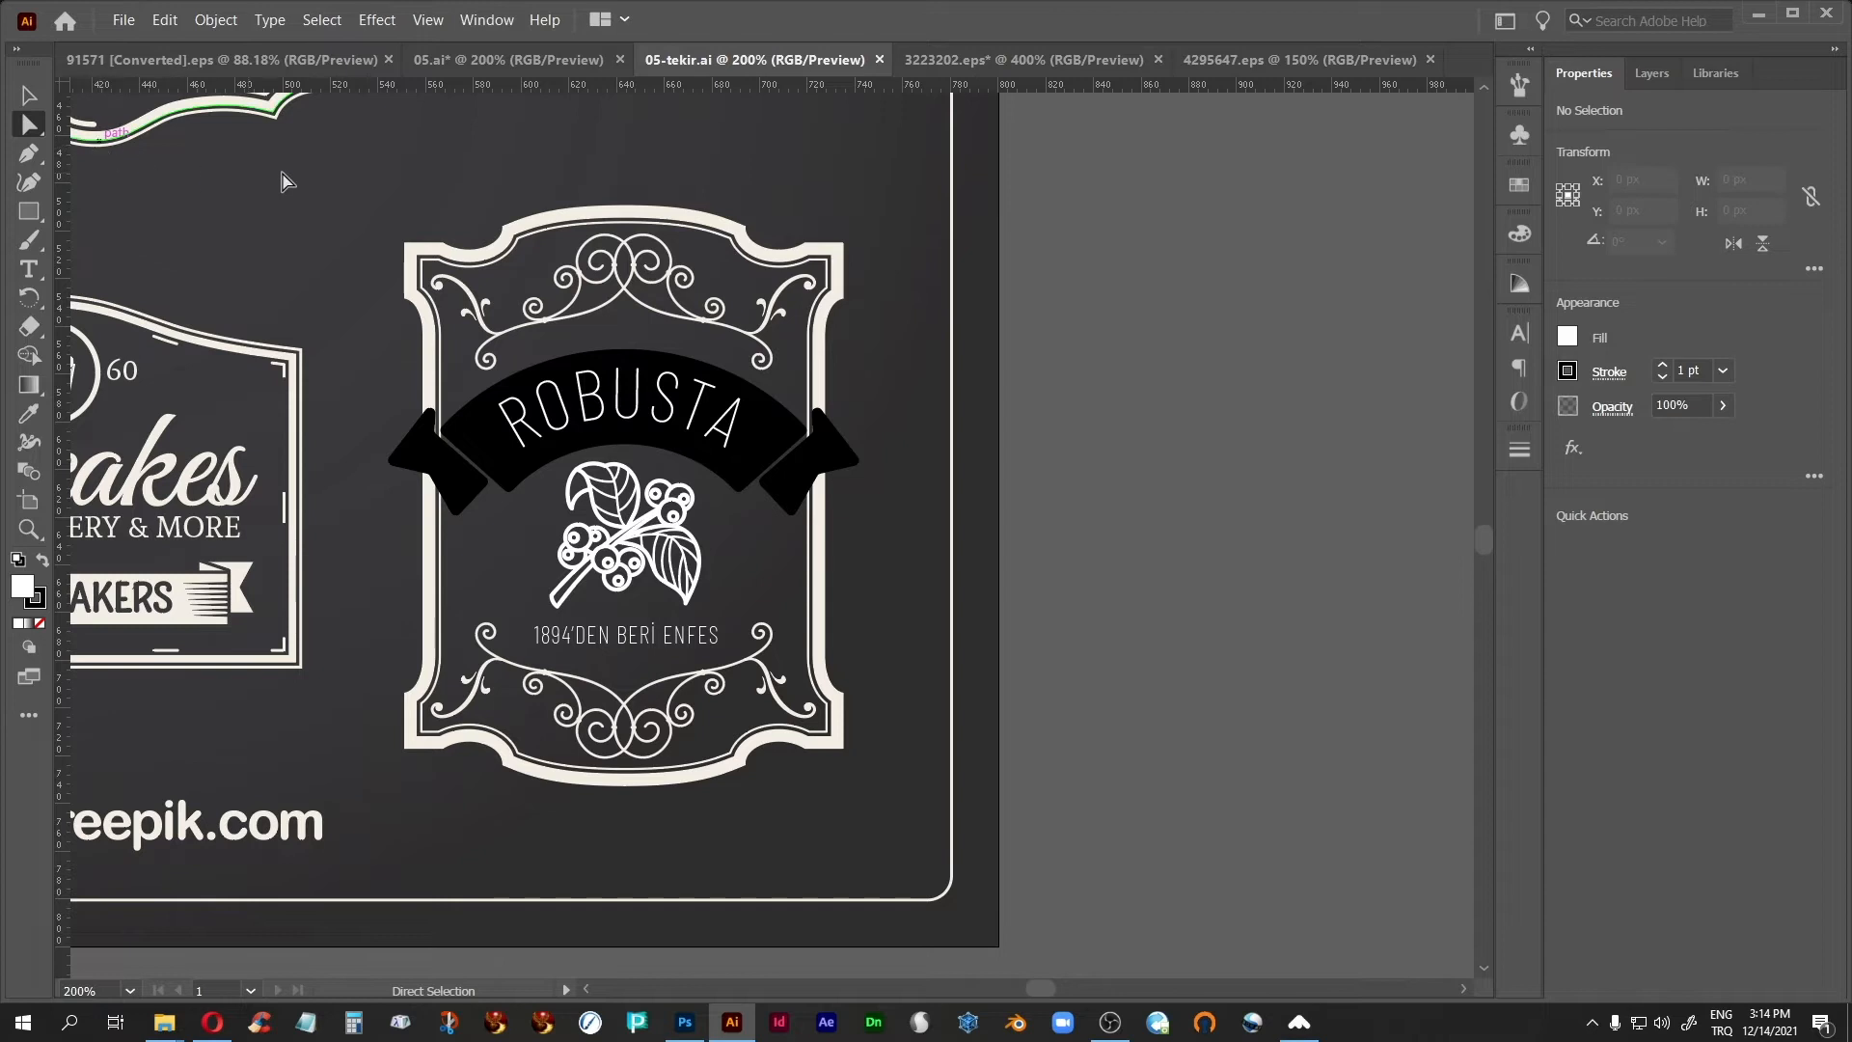
left_click_drag(328, 161, 928, 832)
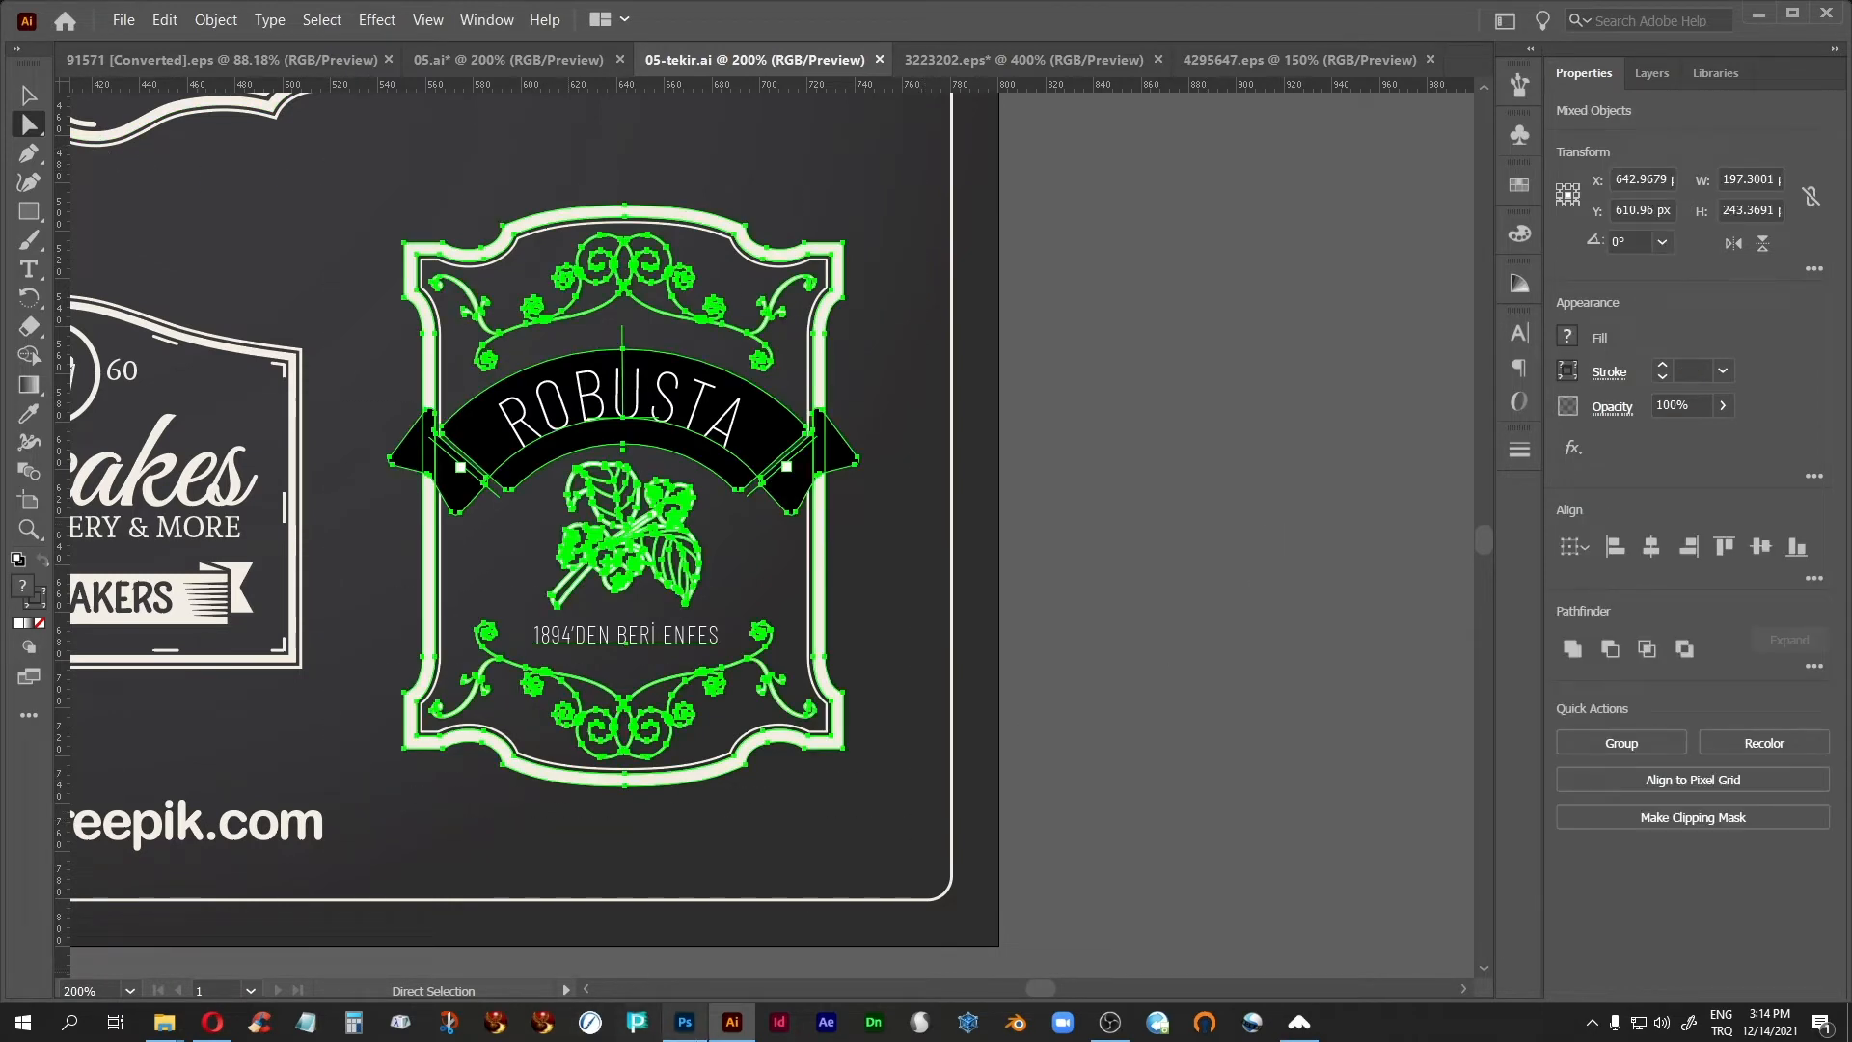
Switch to the pouch mockup in Photoshop, show its panels, and open the pouch's design smart object for editing.
left_click(685, 1021)
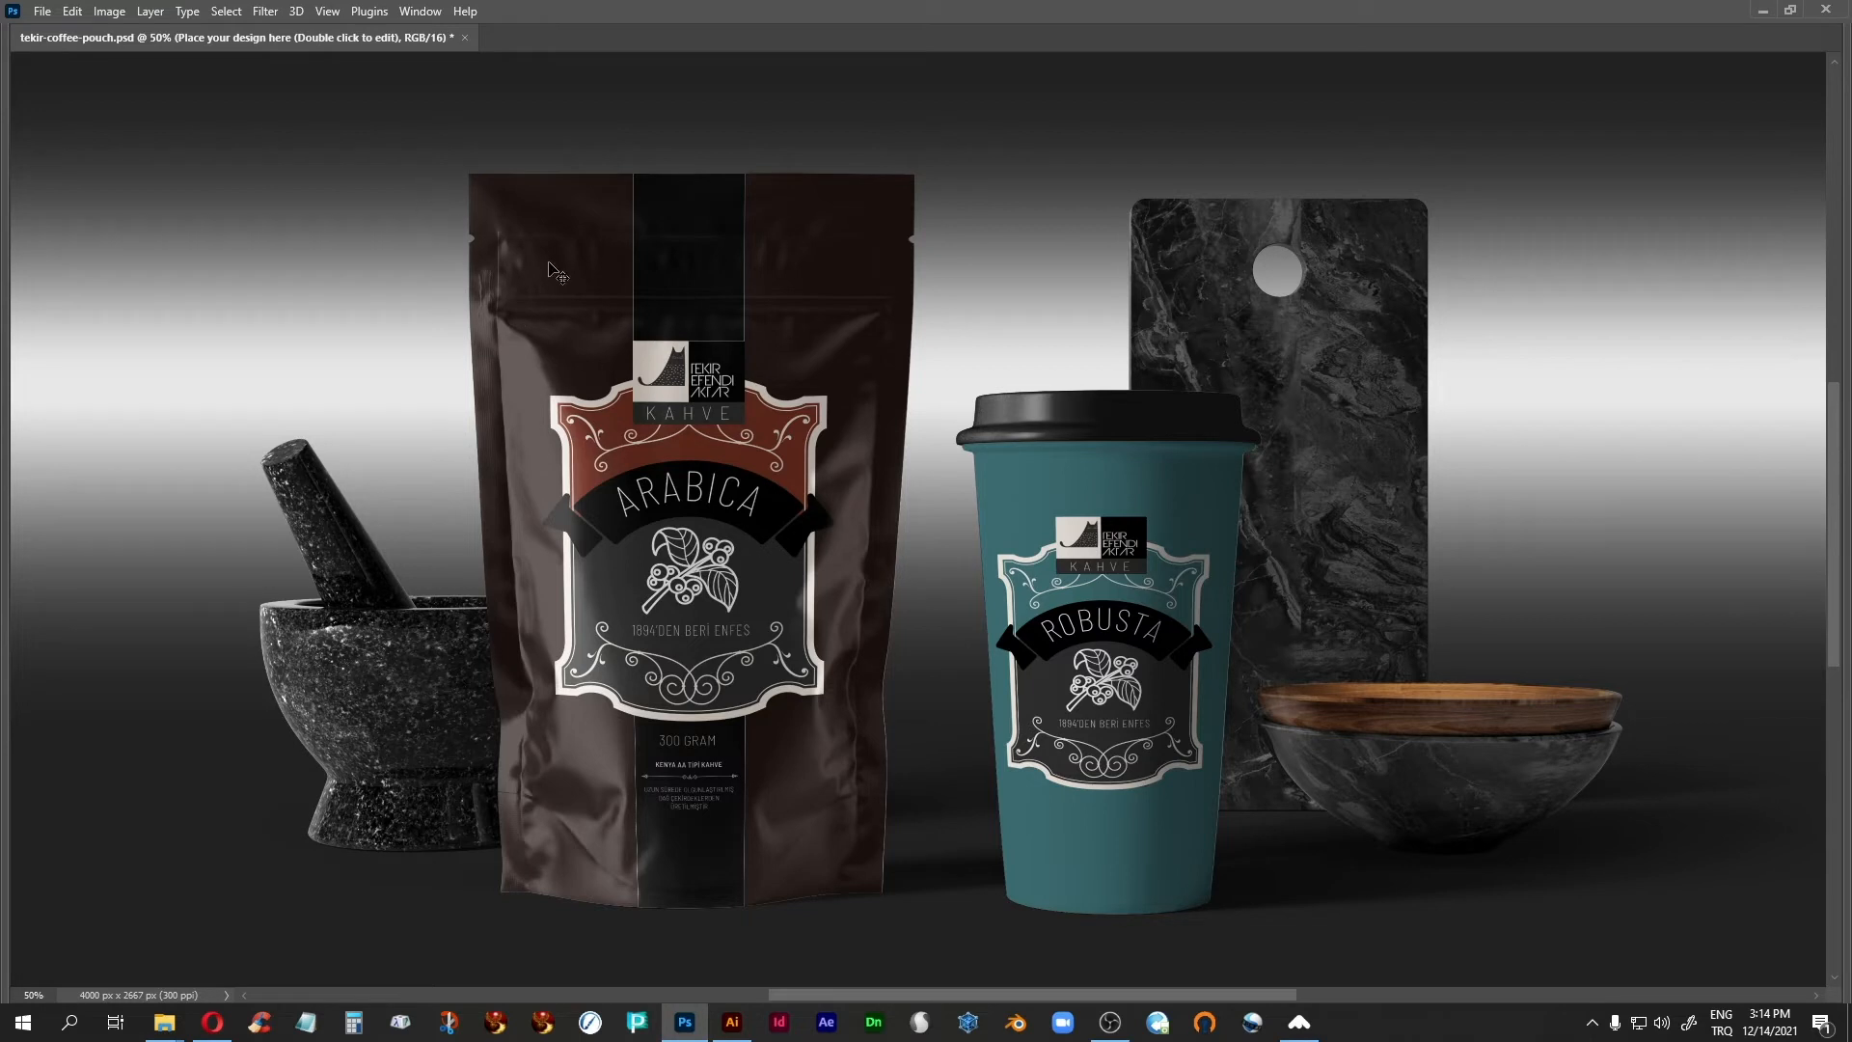
key("Tab")
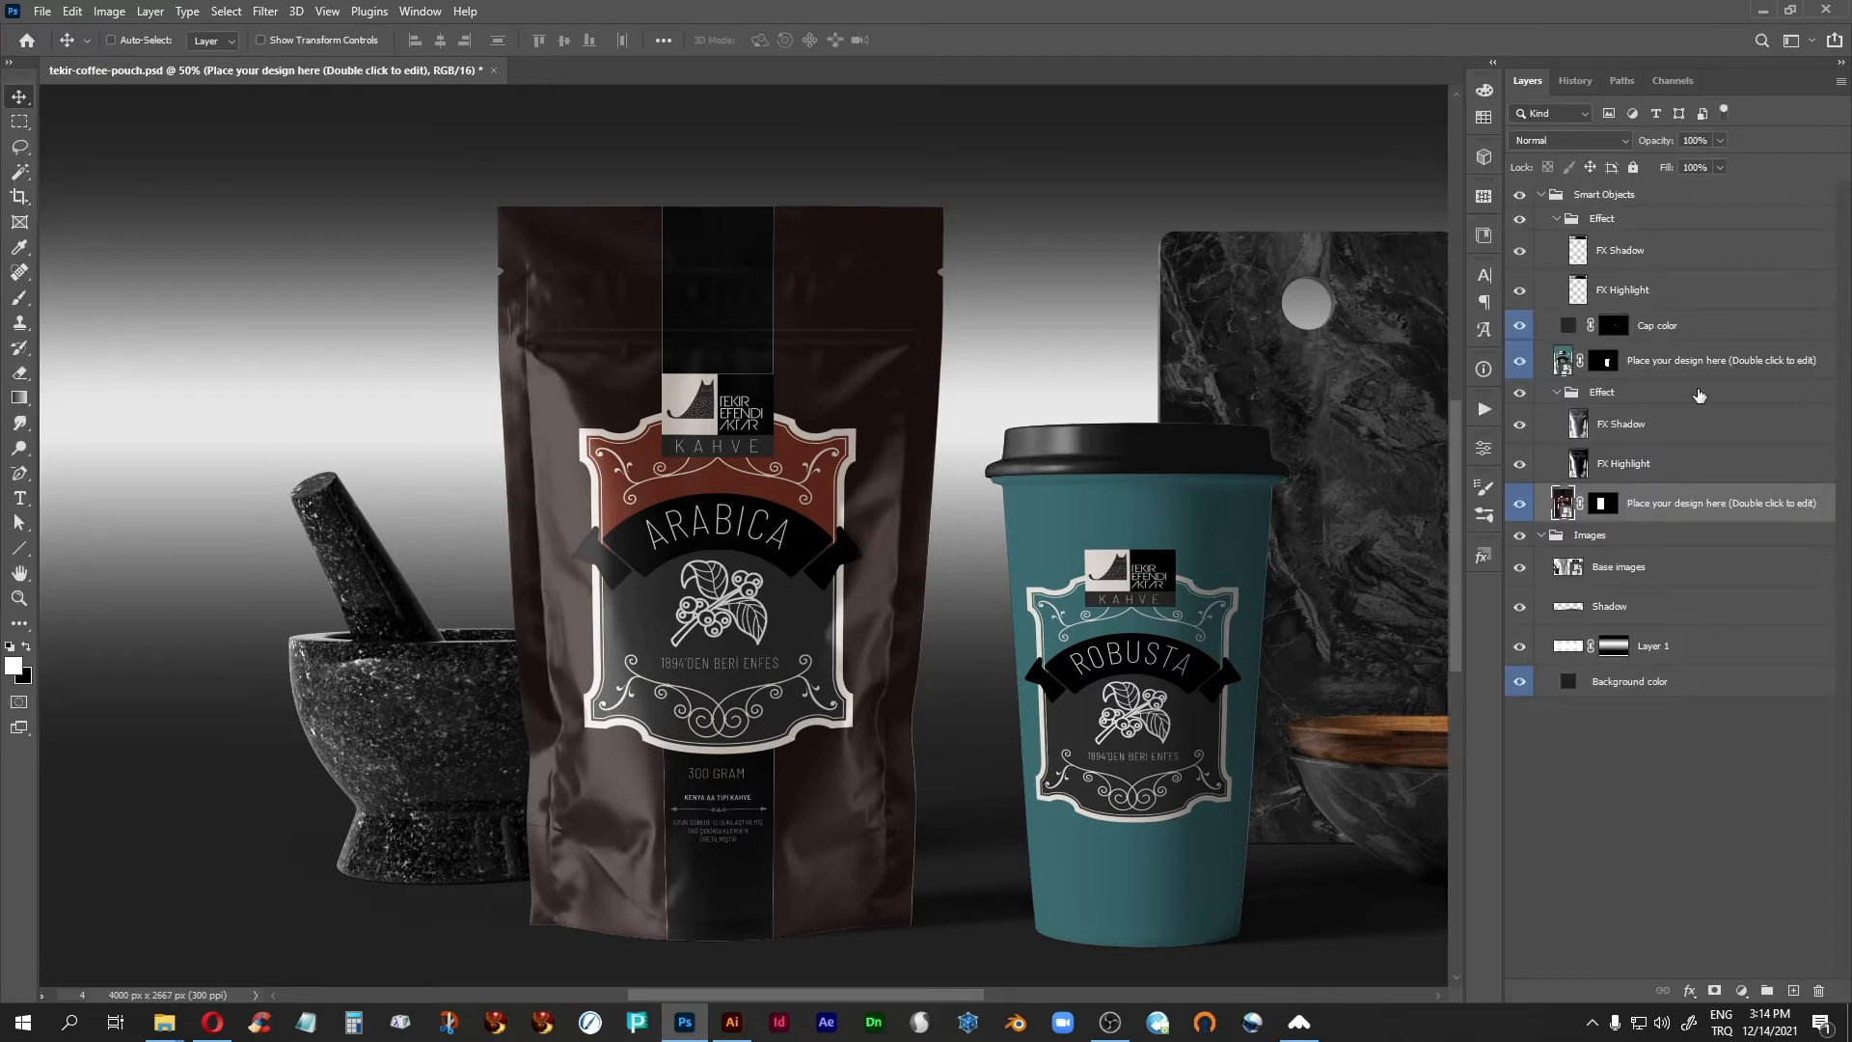
double_click(1563, 502)
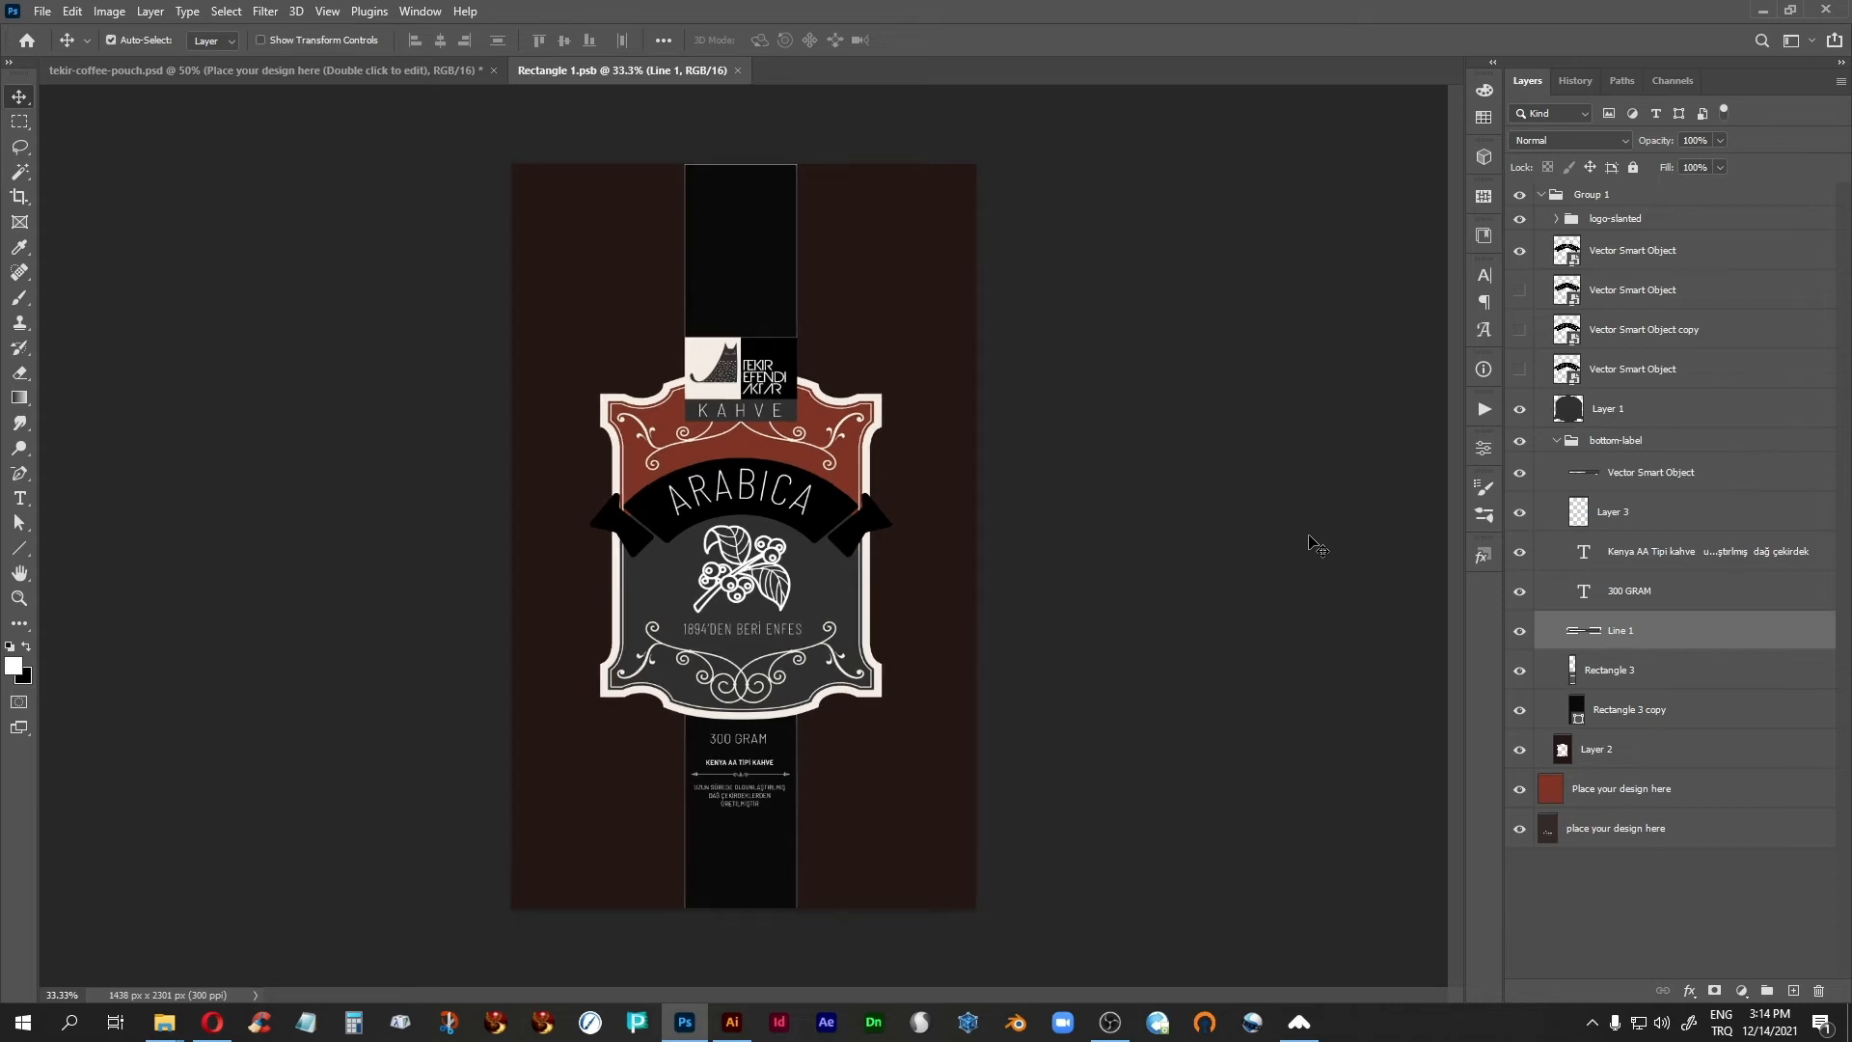
Toggle the visibility of Layer 2 and Layer 1 off and on to examine the background fills around and inside the ARABICA label.
key("ctrl+plus")
key("ctrl+plus")
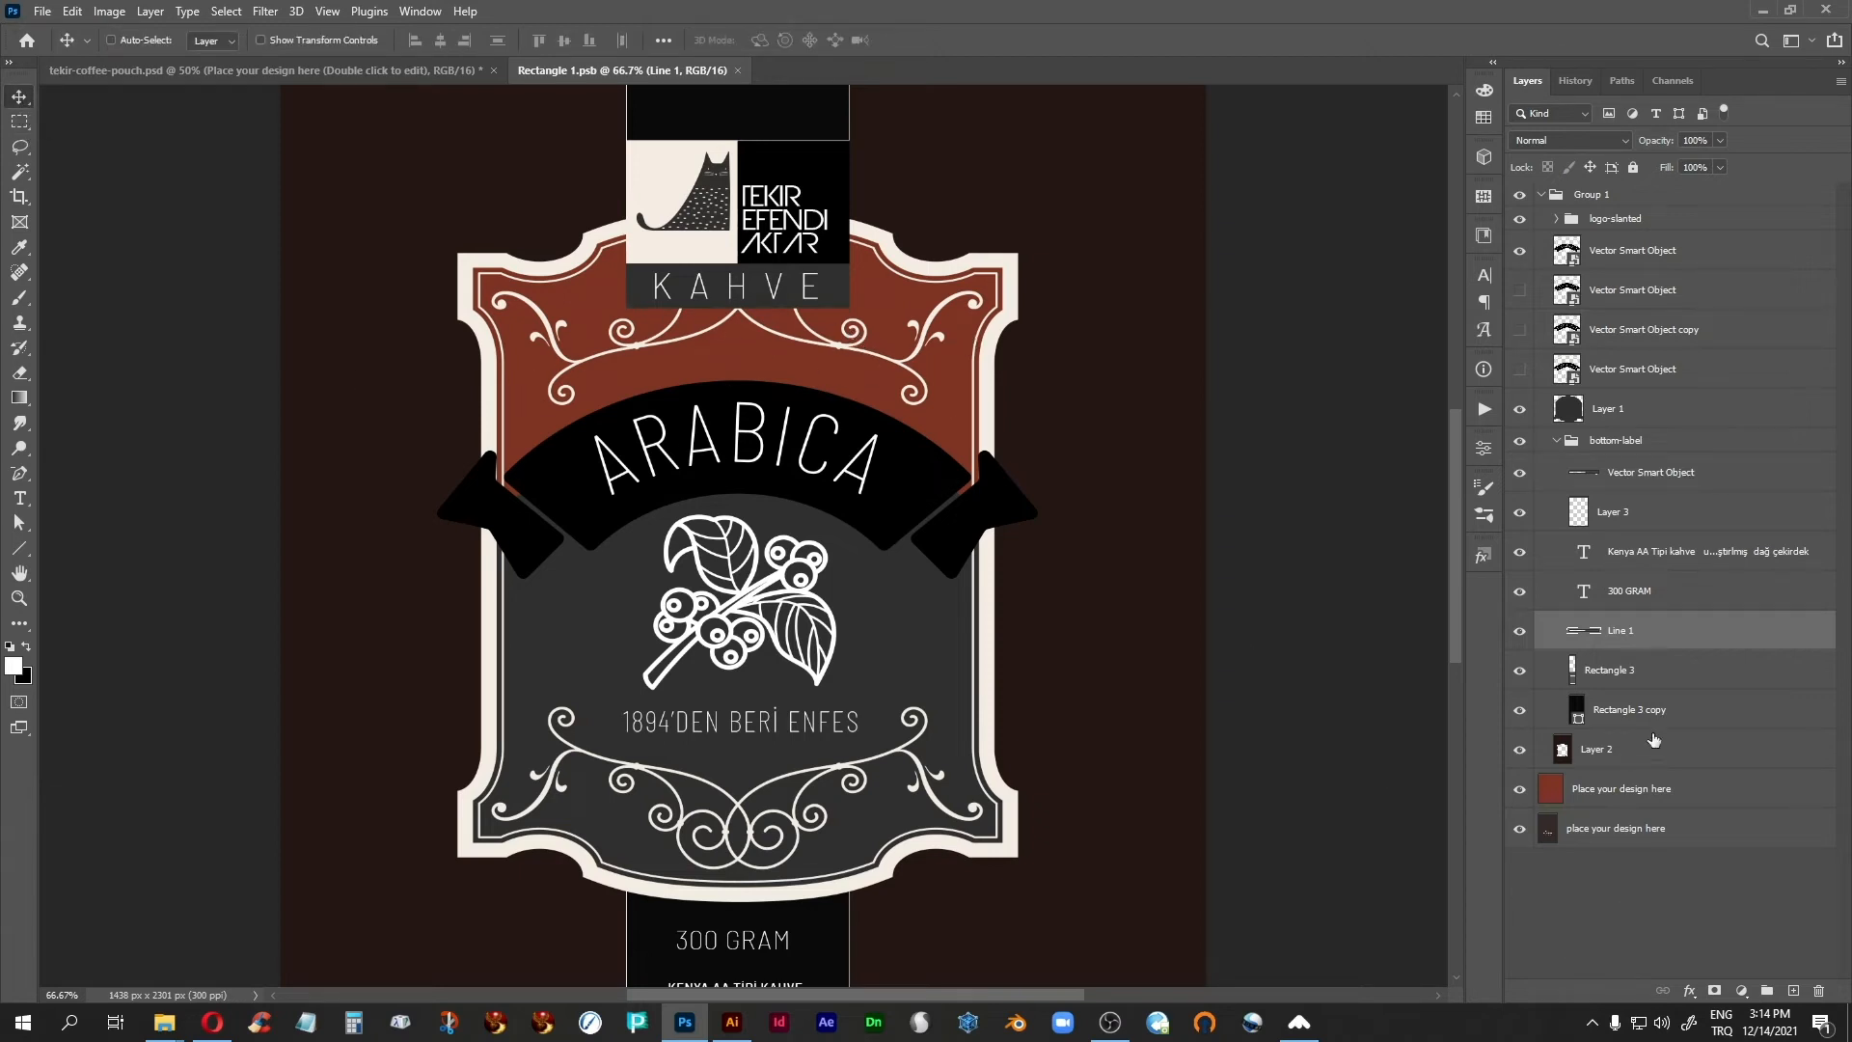
left_click(1521, 753)
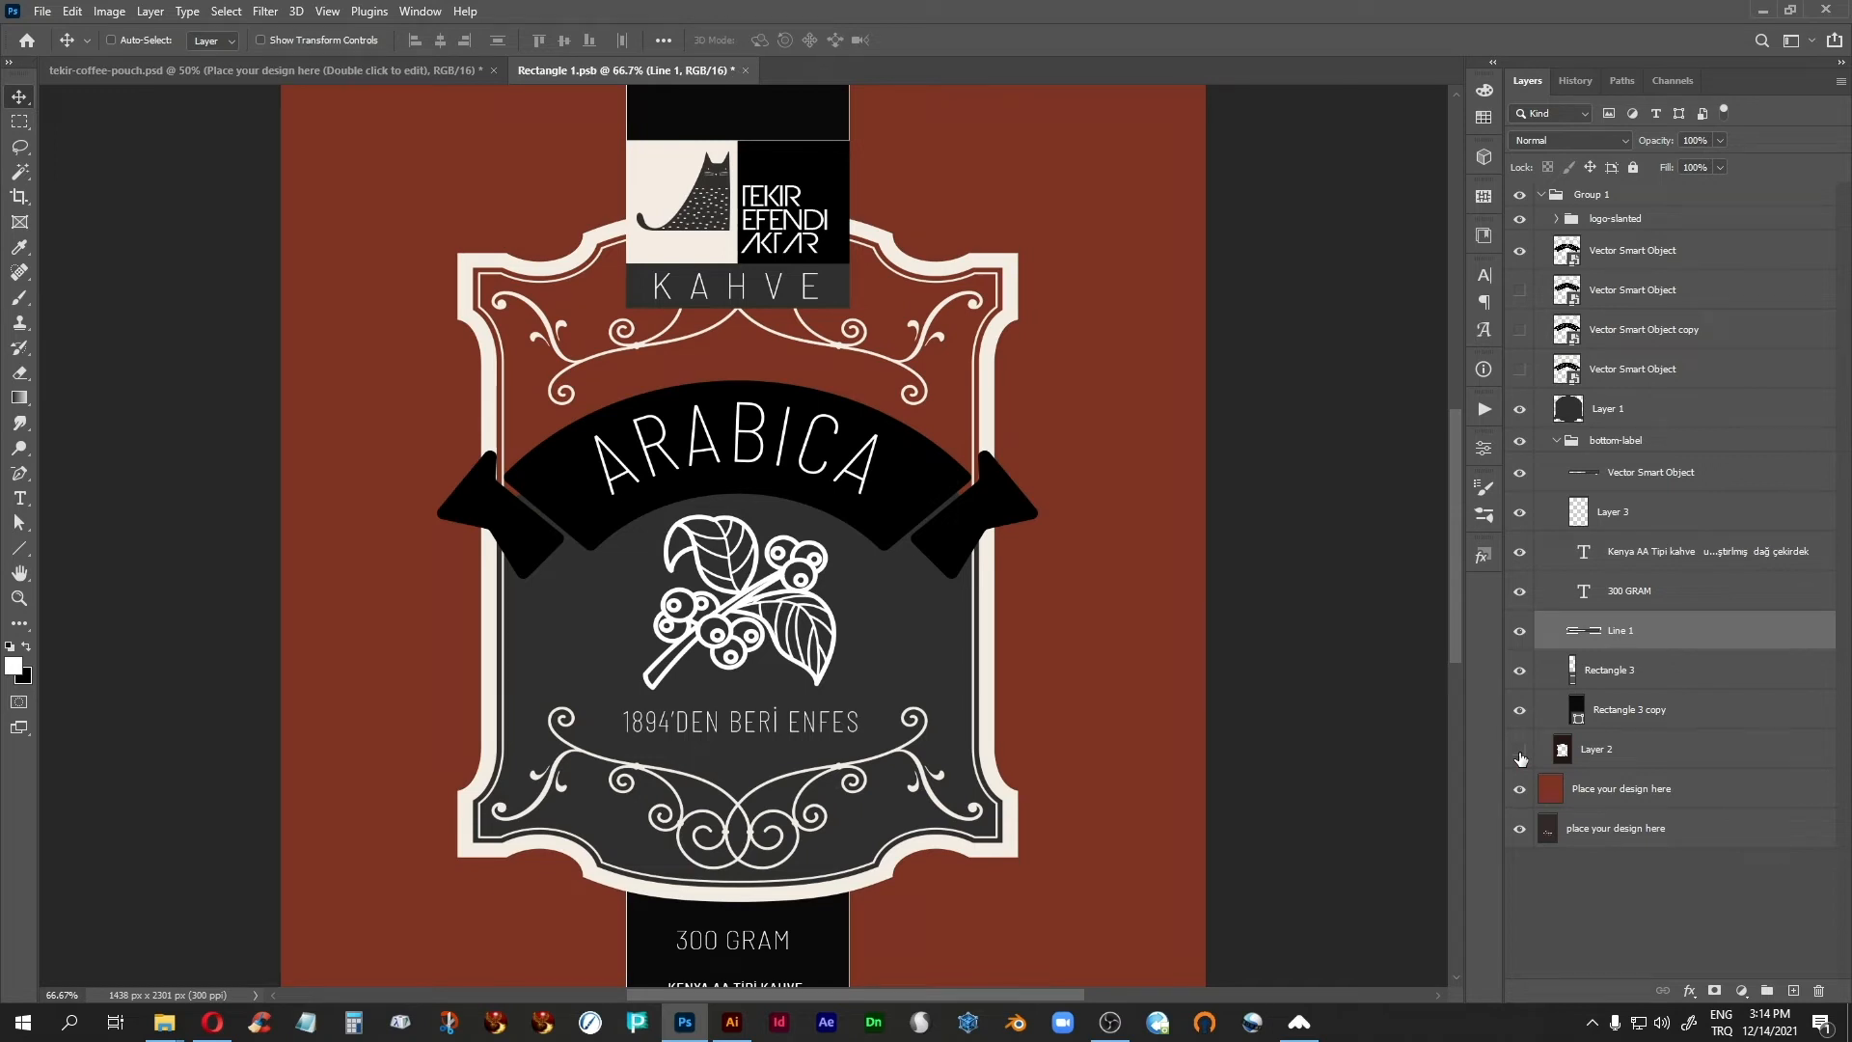
left_click(1521, 752)
left_click(1521, 752)
left_click(1521, 752)
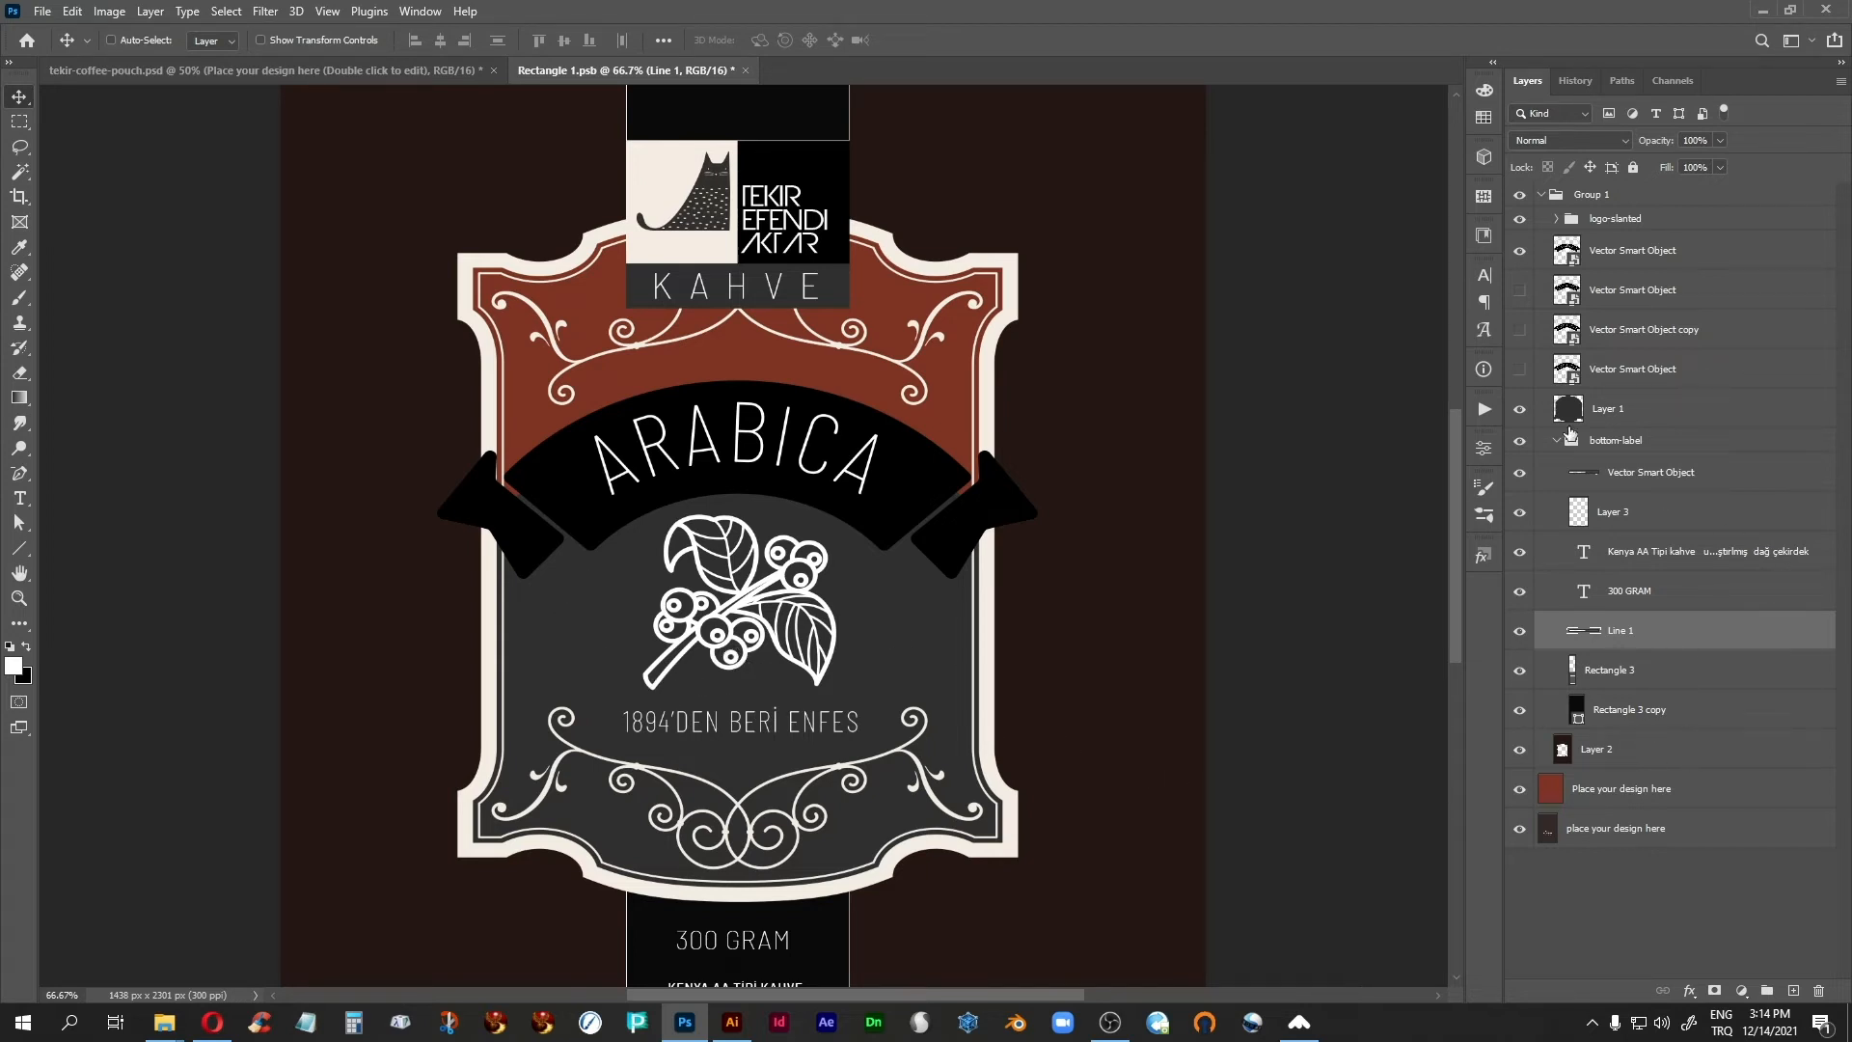
left_click(1521, 417)
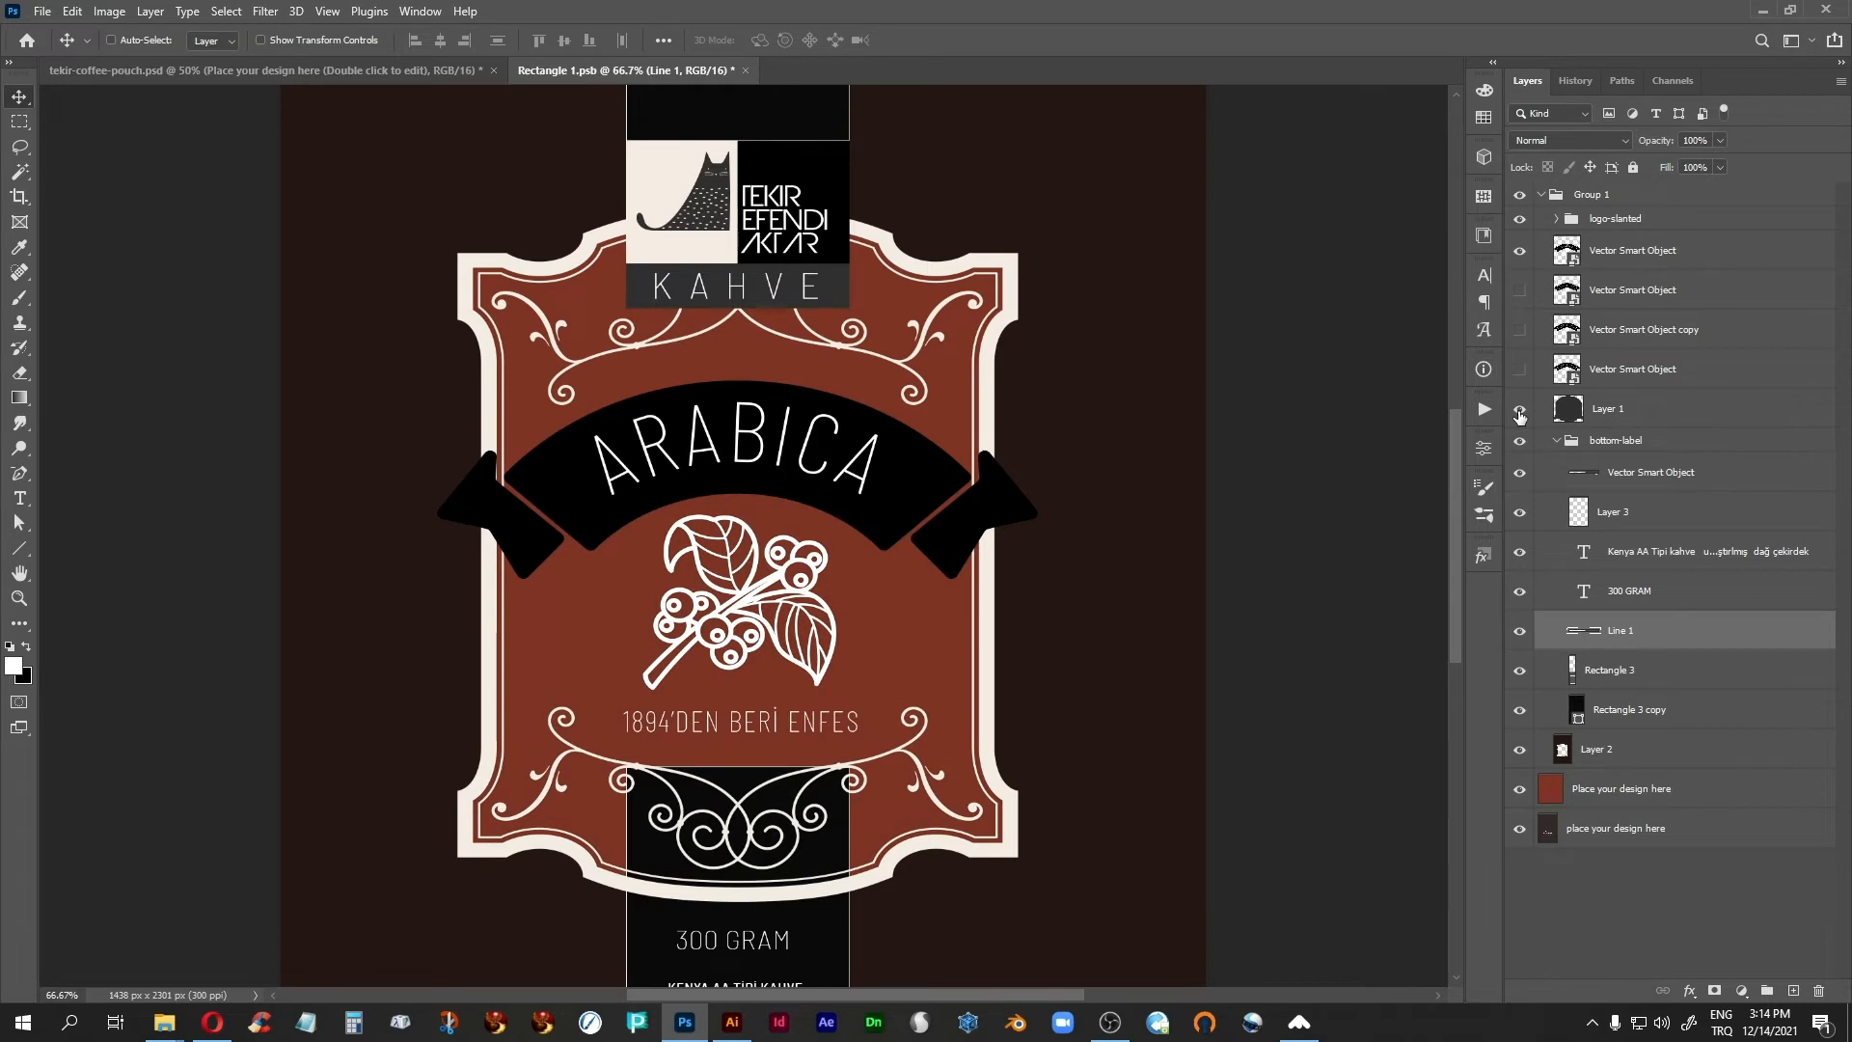
left_click(1520, 413)
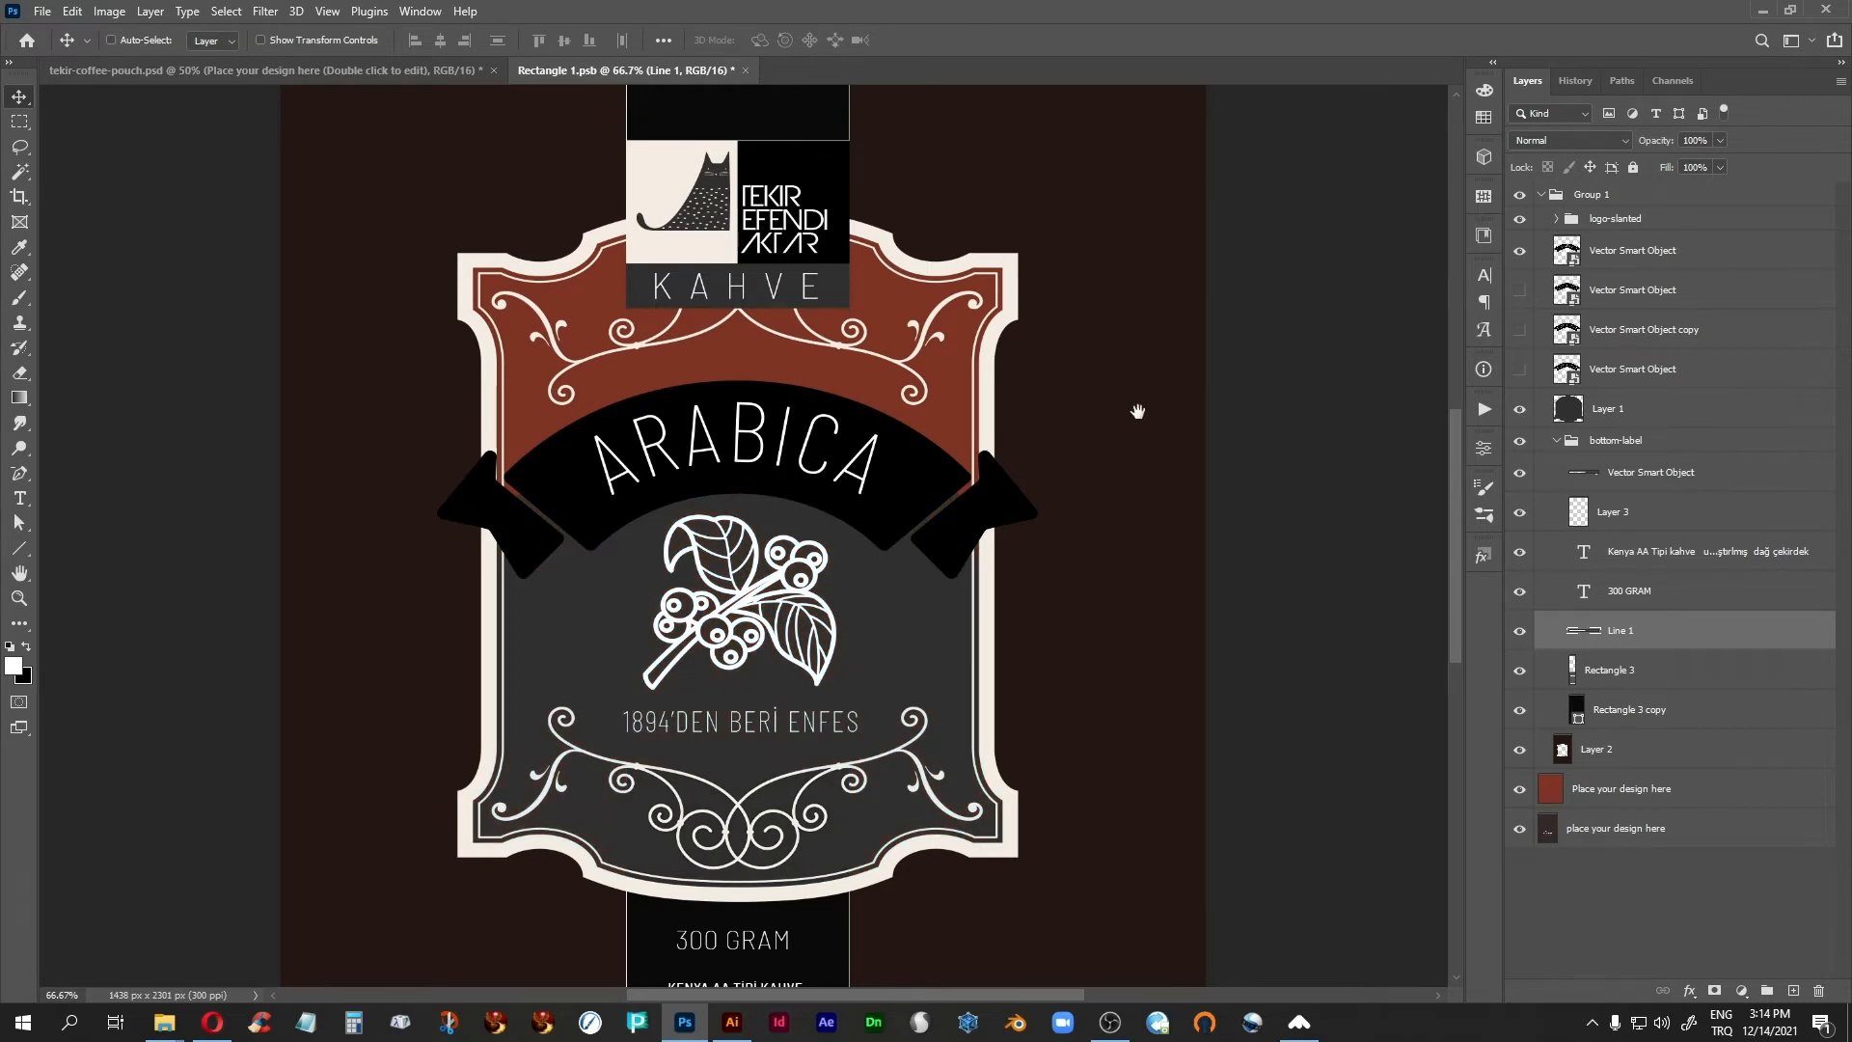
Examine the ARABICA pouch design from the logo down to the bottom text, in full and at 100% zoom.
left_click_drag(1143, 388, 1146, 349)
left_click_drag(1071, 296, 1040, 550)
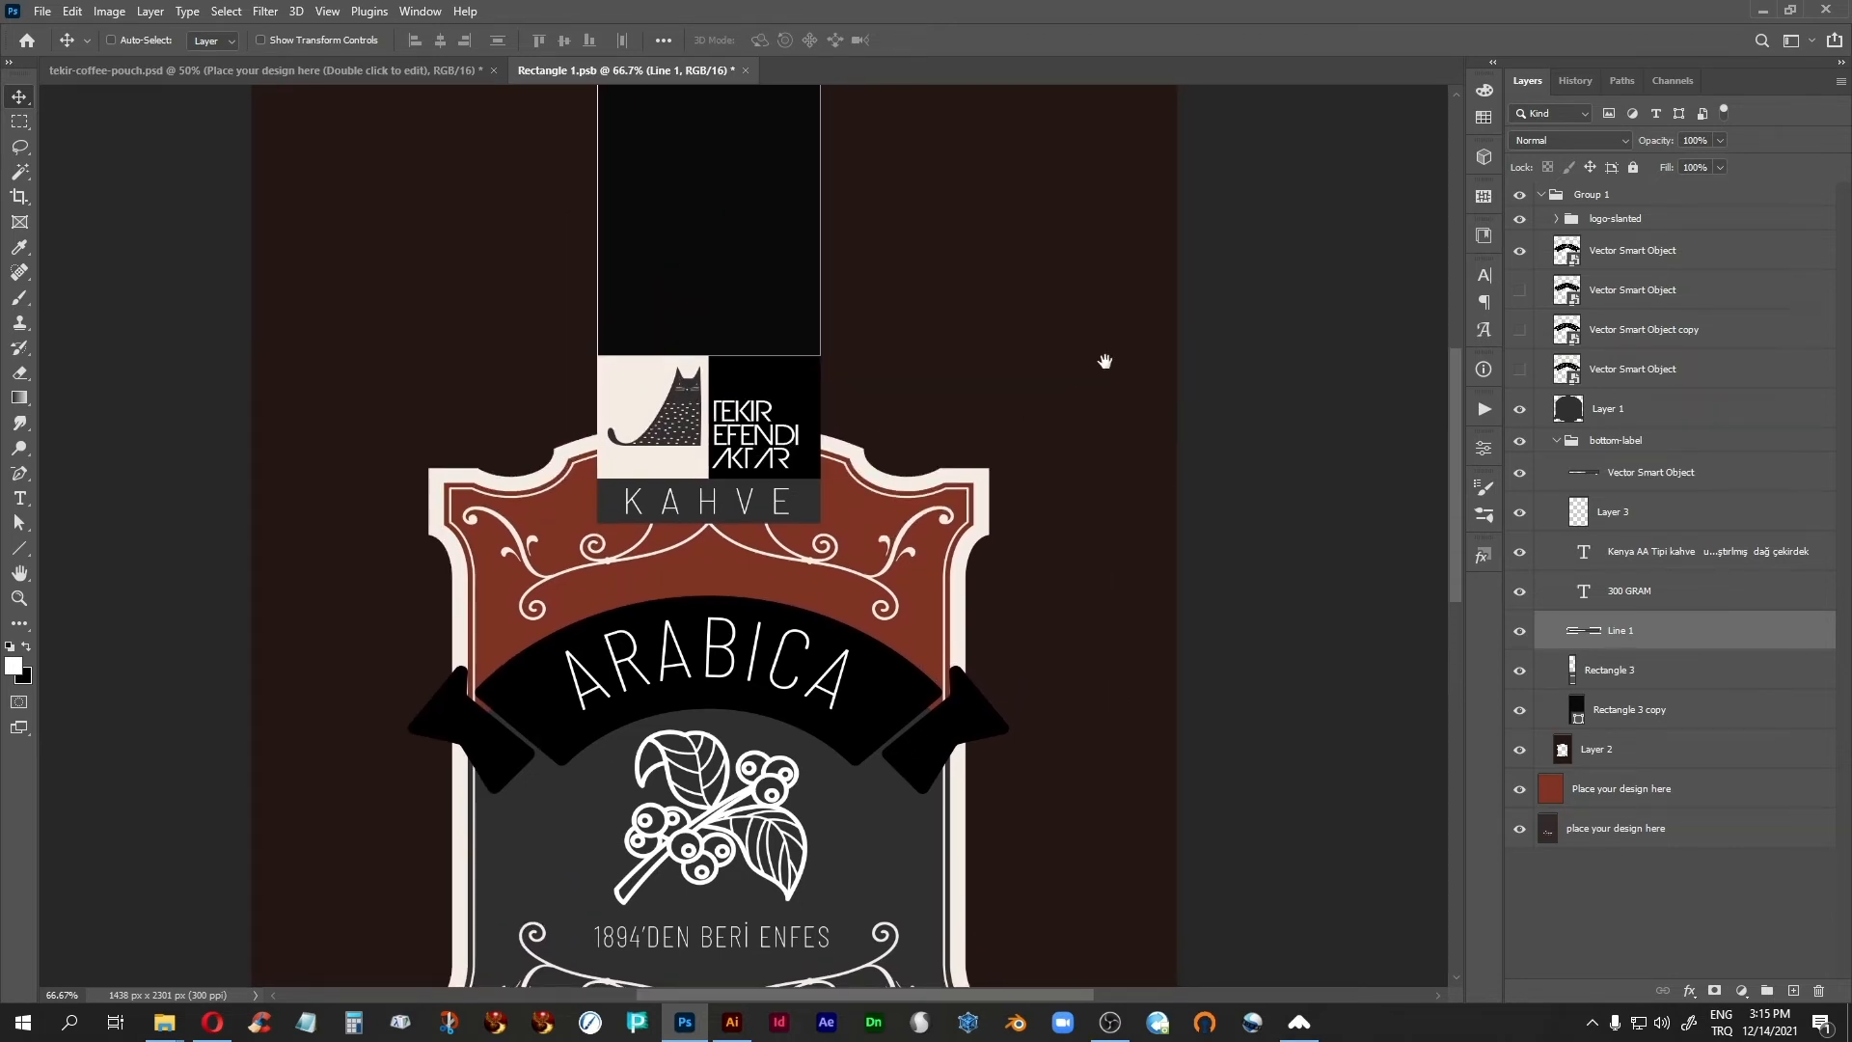
left_click_drag(1050, 759, 1079, 533)
key("ctrl+minus")
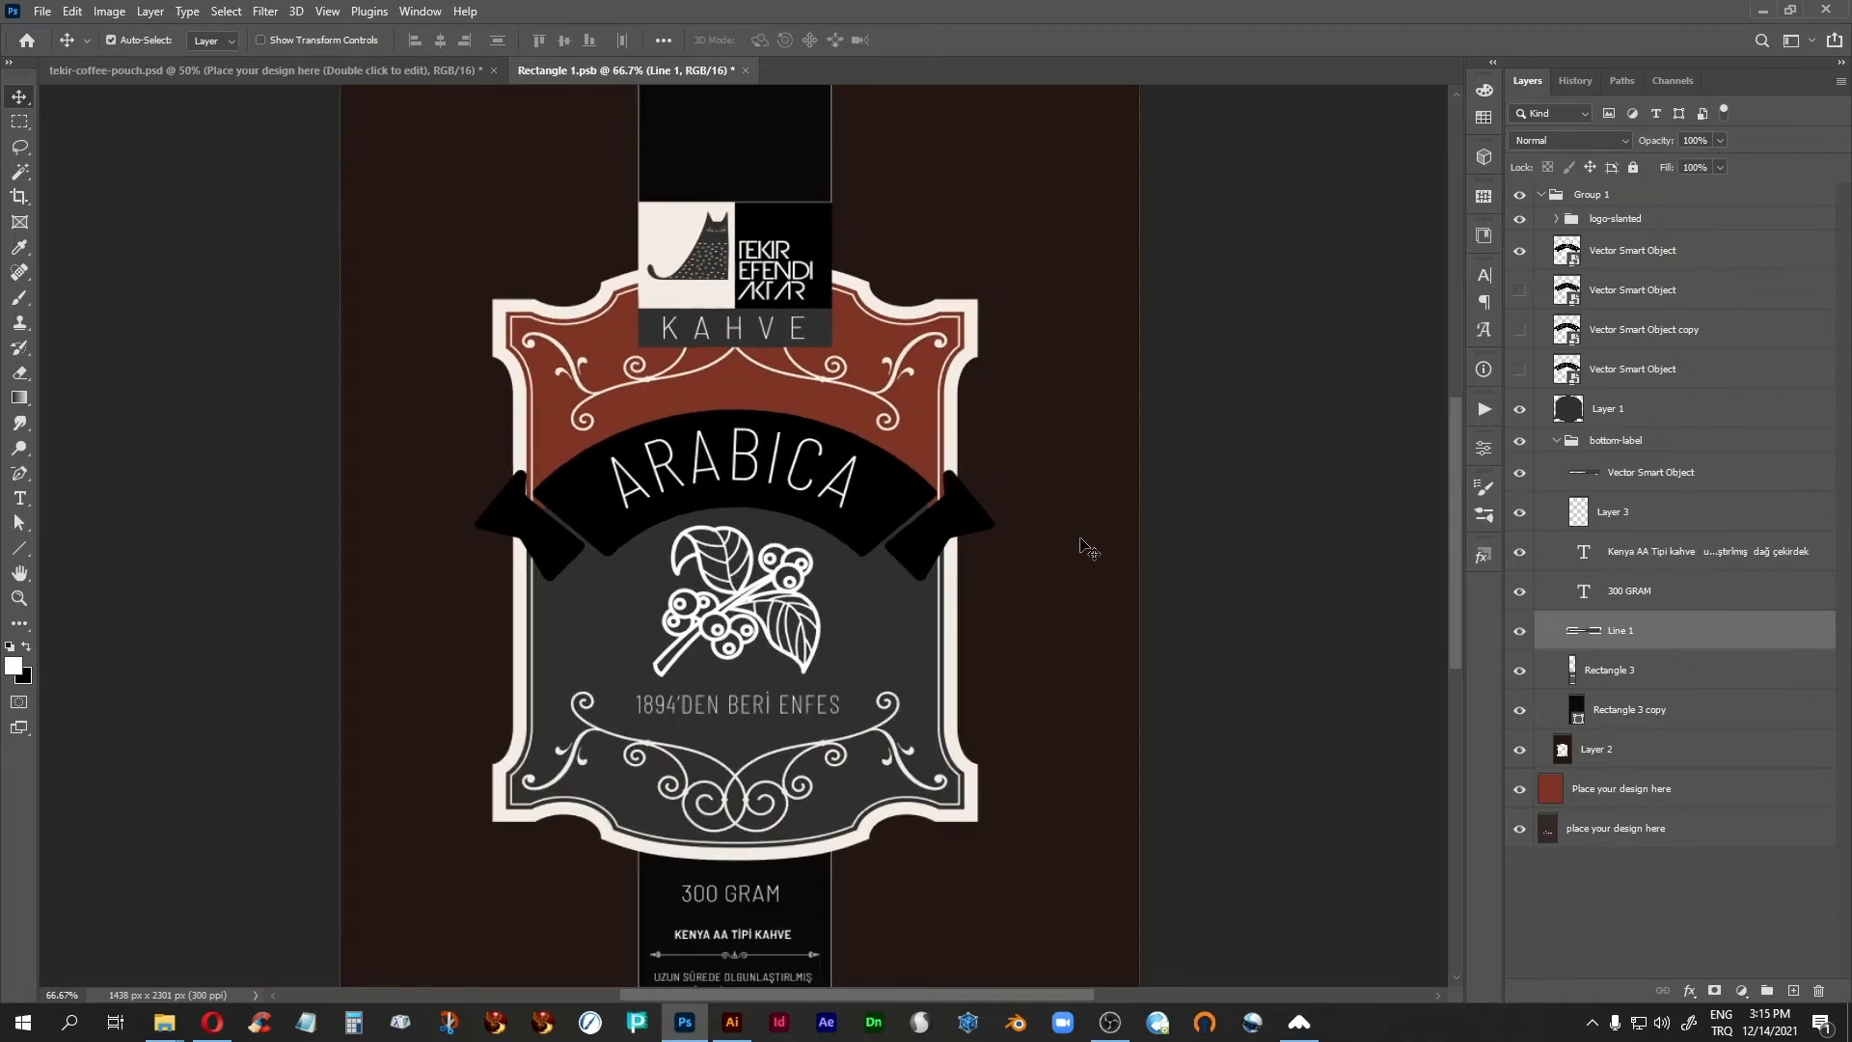
key("ctrl+minus")
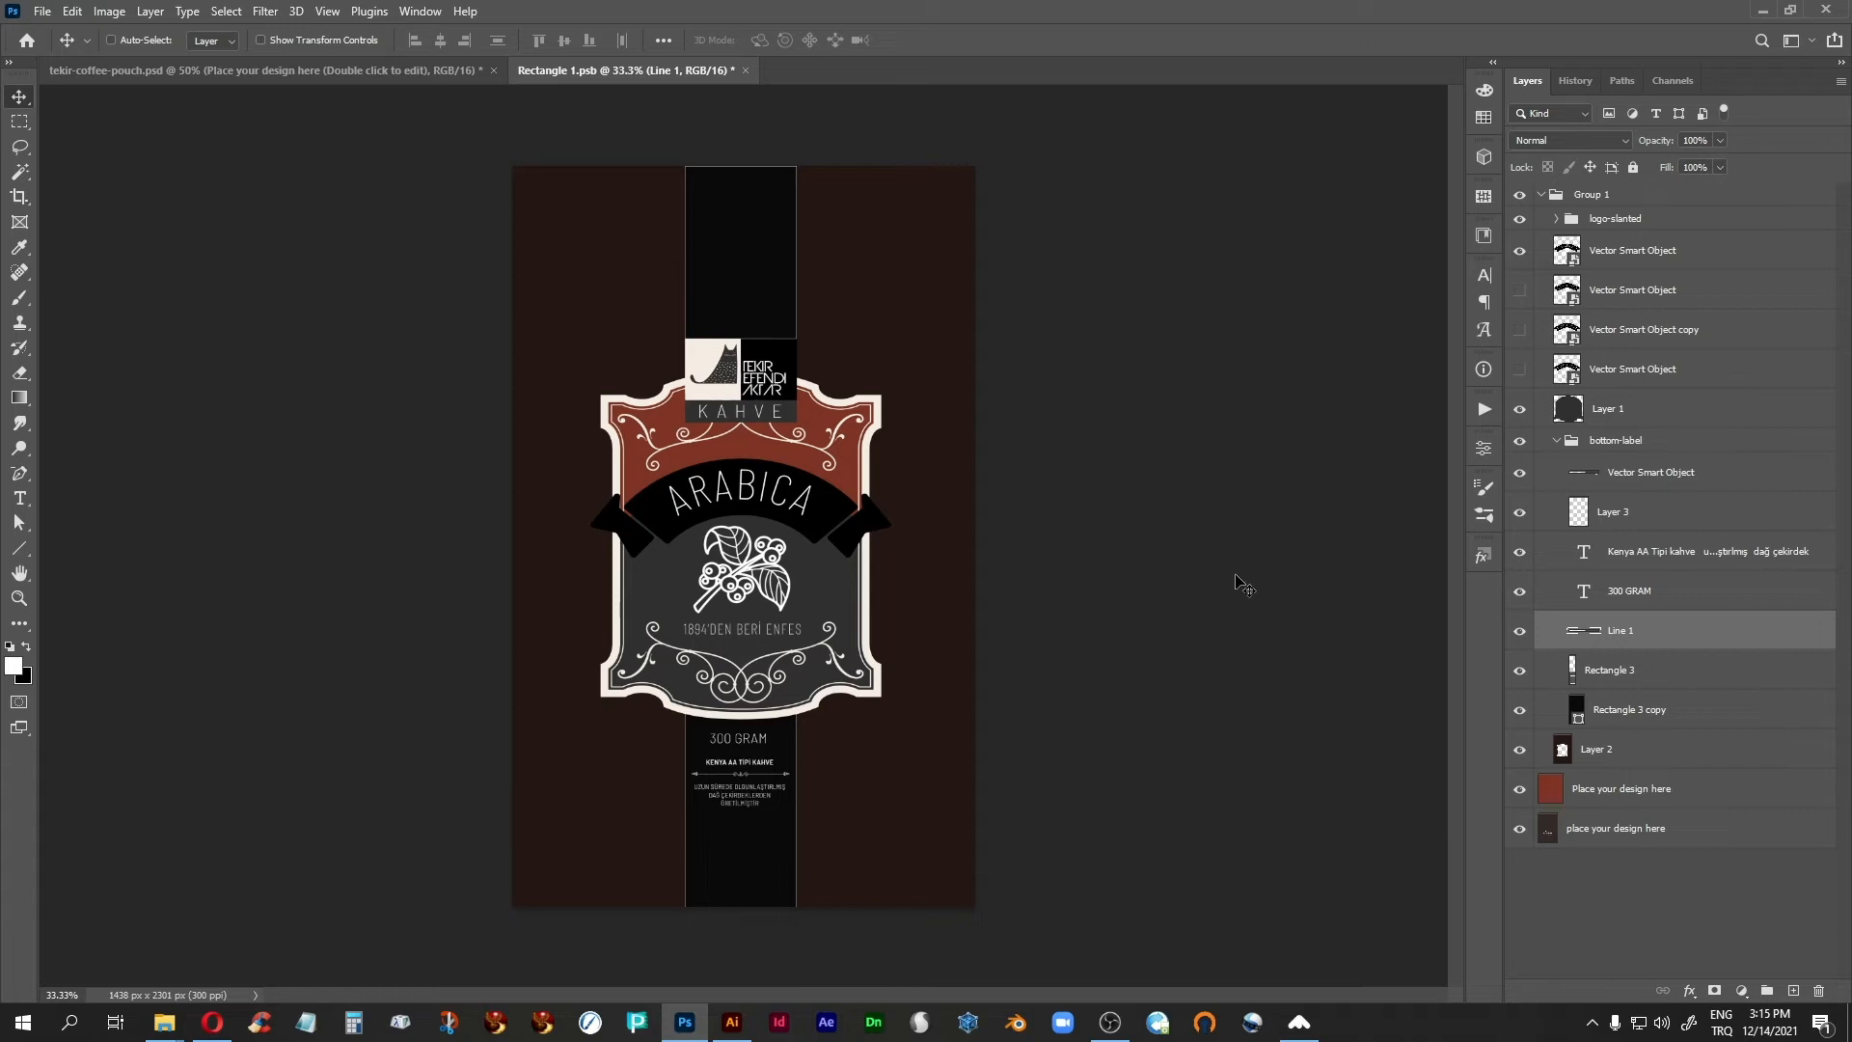
key("ctrl+plus")
key("ctrl+plus")
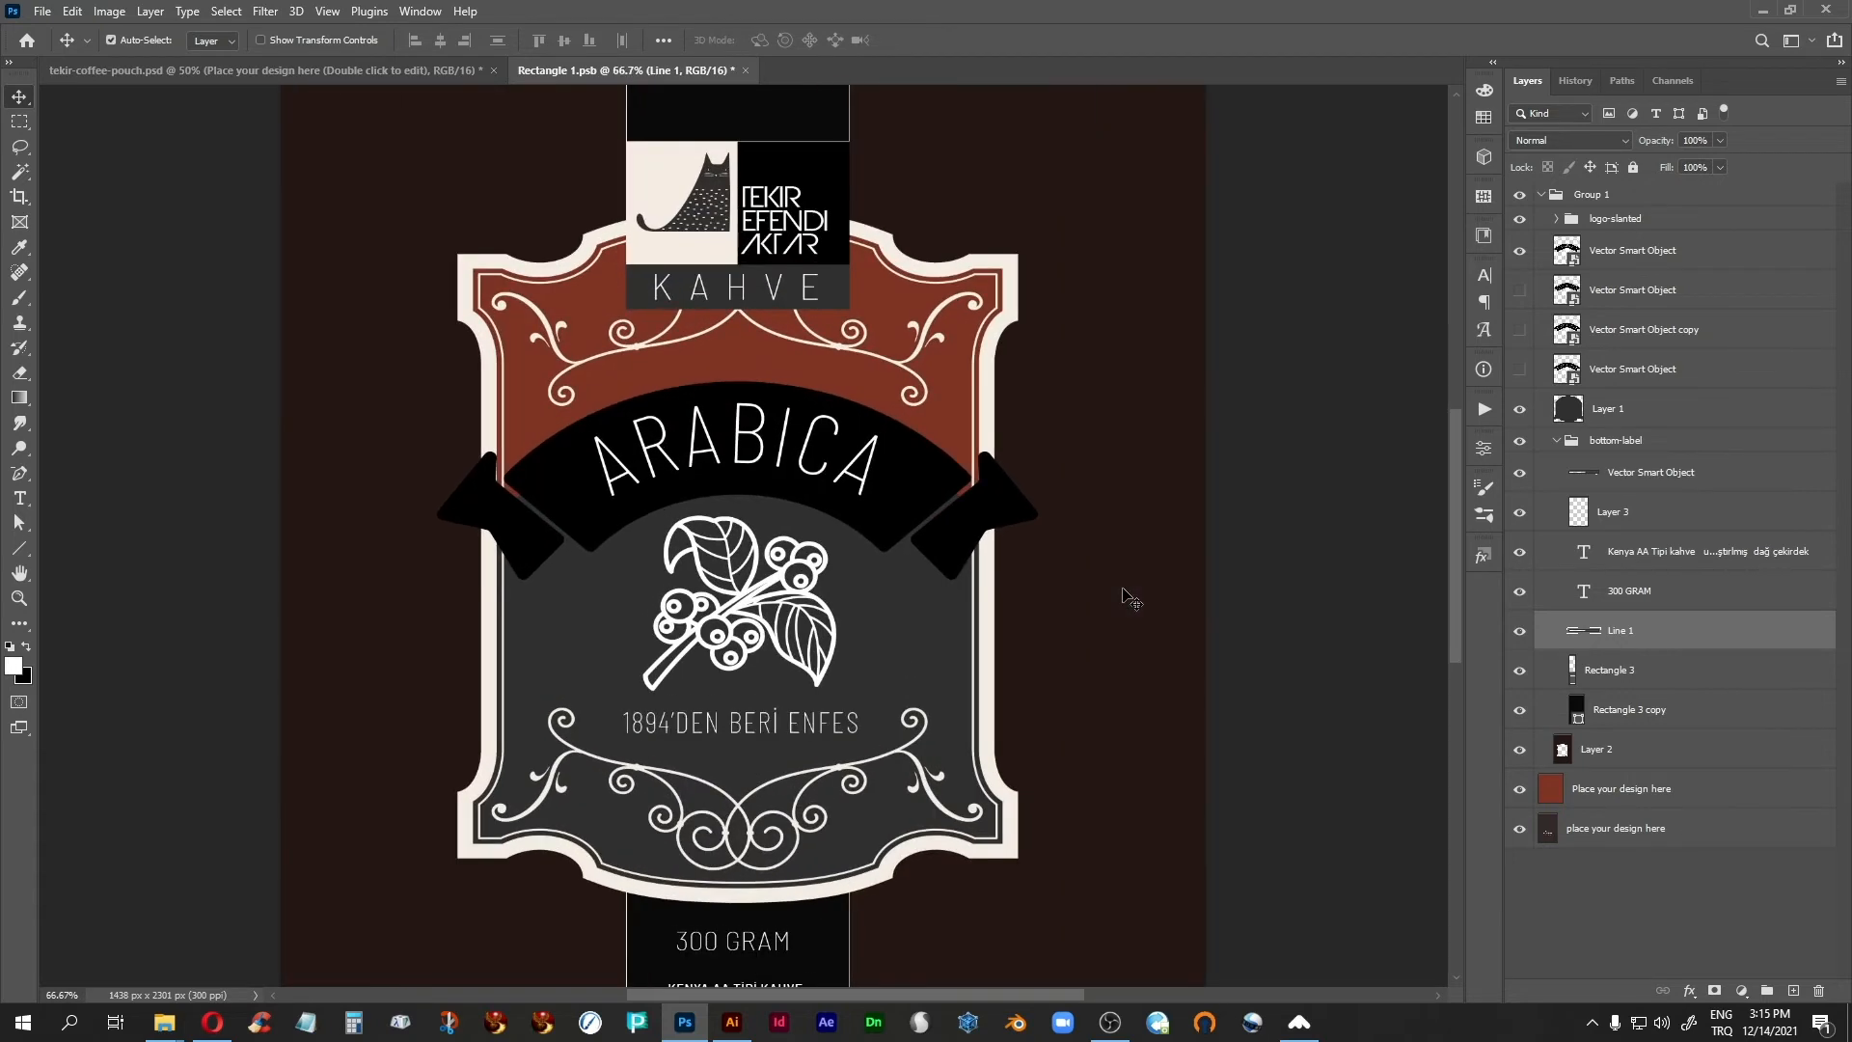
key("ctrl+plus")
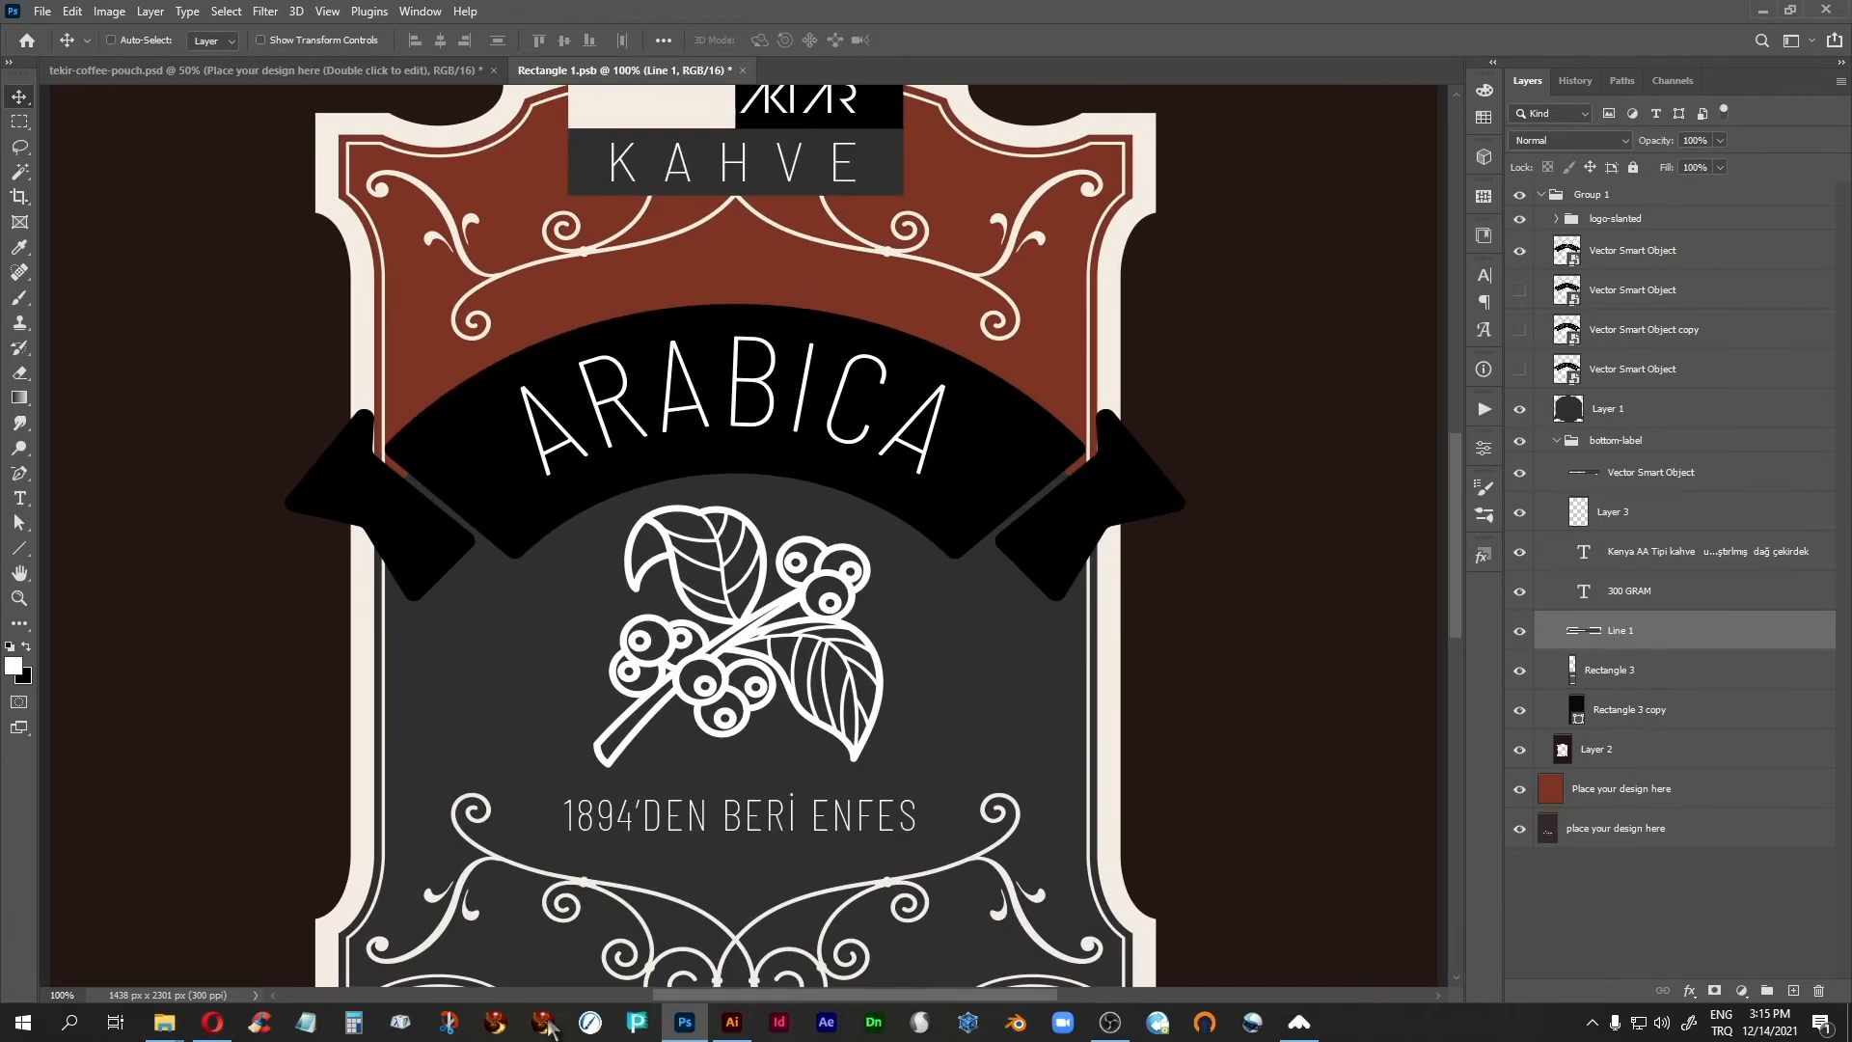
Look at the ornamental divider in 91571 [Converted].eps in Illustrator, and return to the ARABICA design in Photoshop.
left_click(732, 1022)
left_click(225, 65)
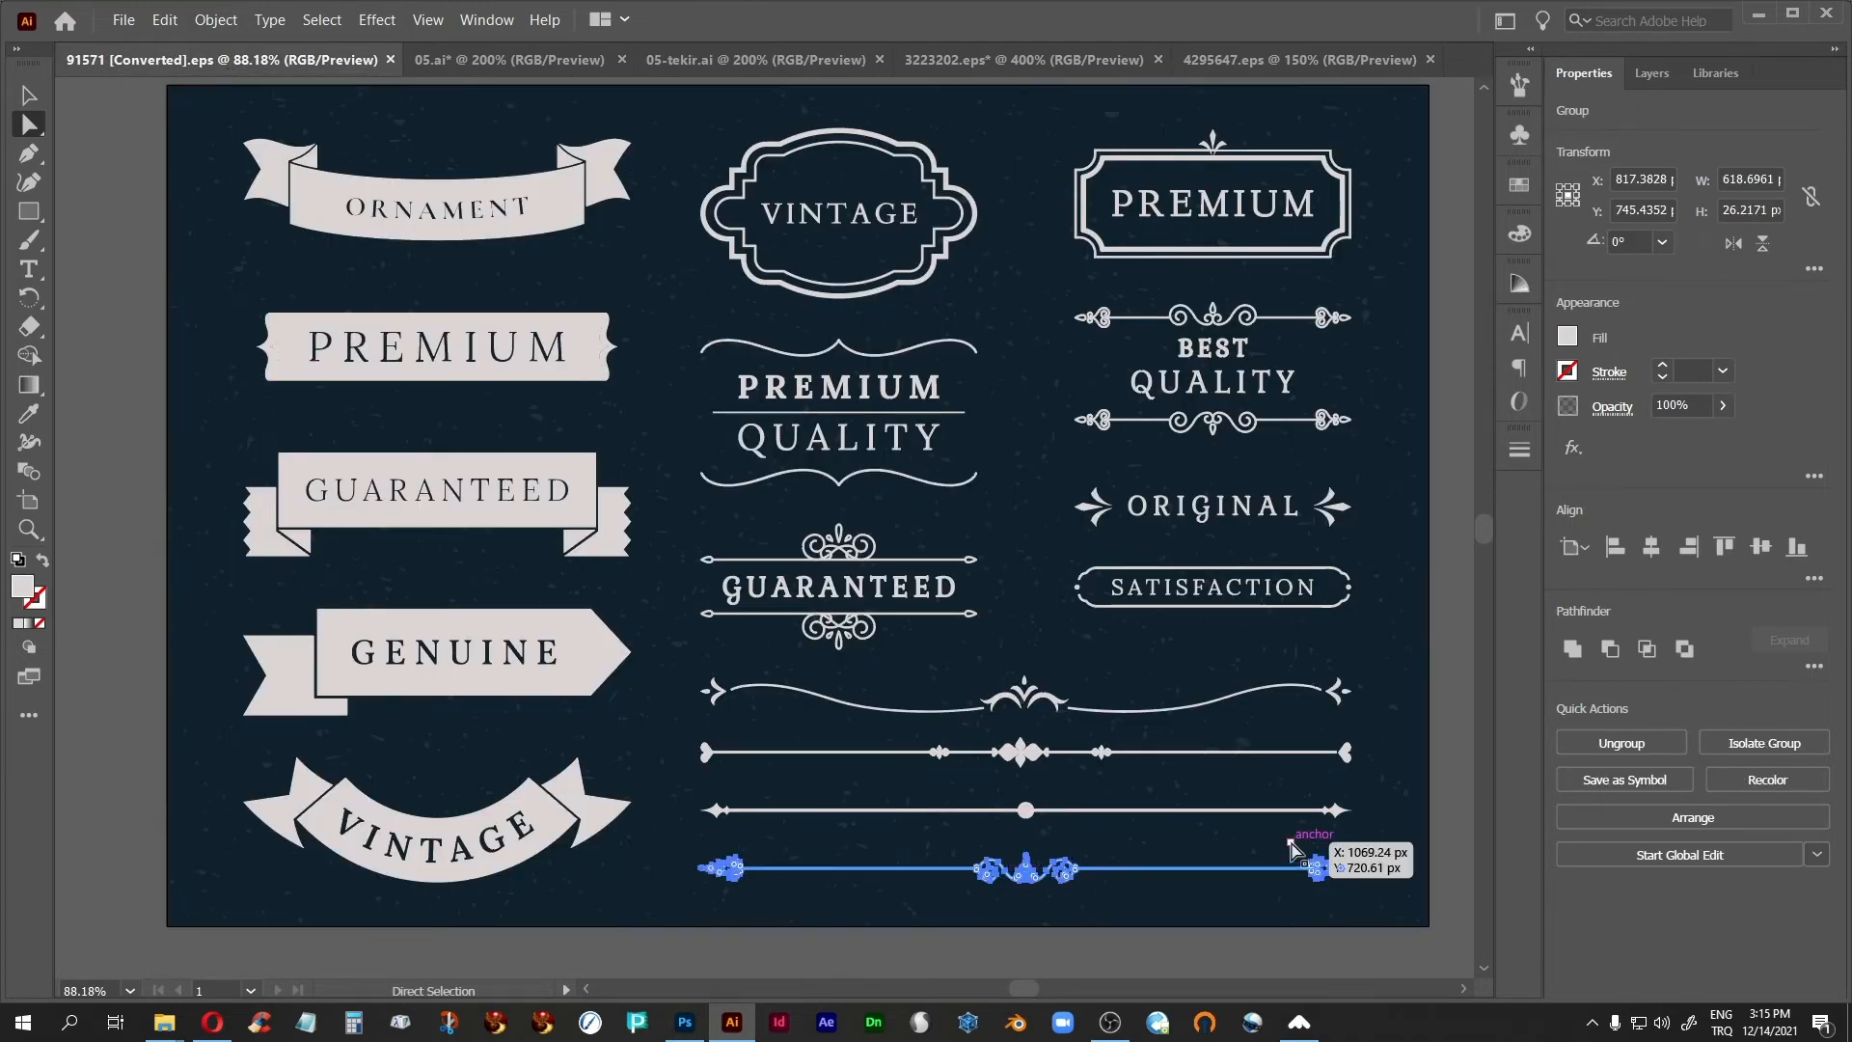
left_click(679, 1028)
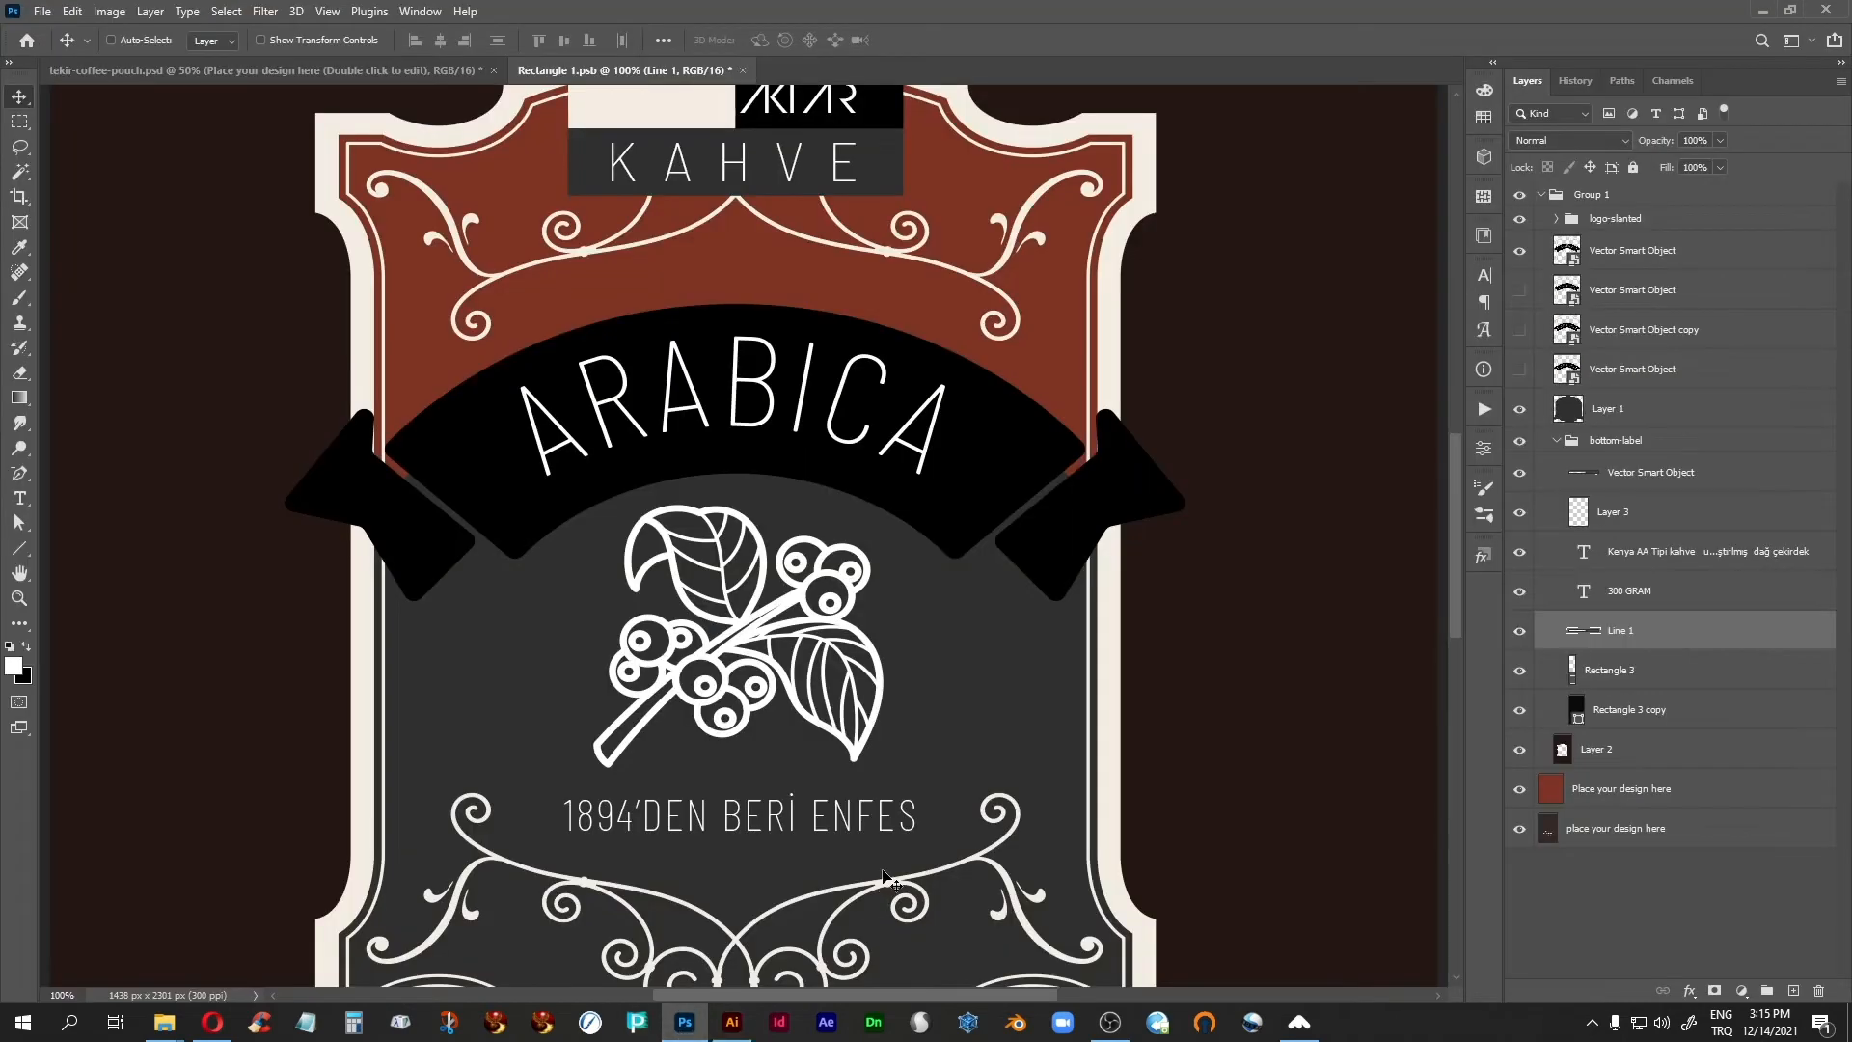
Check the pouch design's bottom text and top logo, view the whole label at 50% zoom, and return to the tekir-coffee-pouch.psd mockup.
scroll(827, 818, "down", 5)
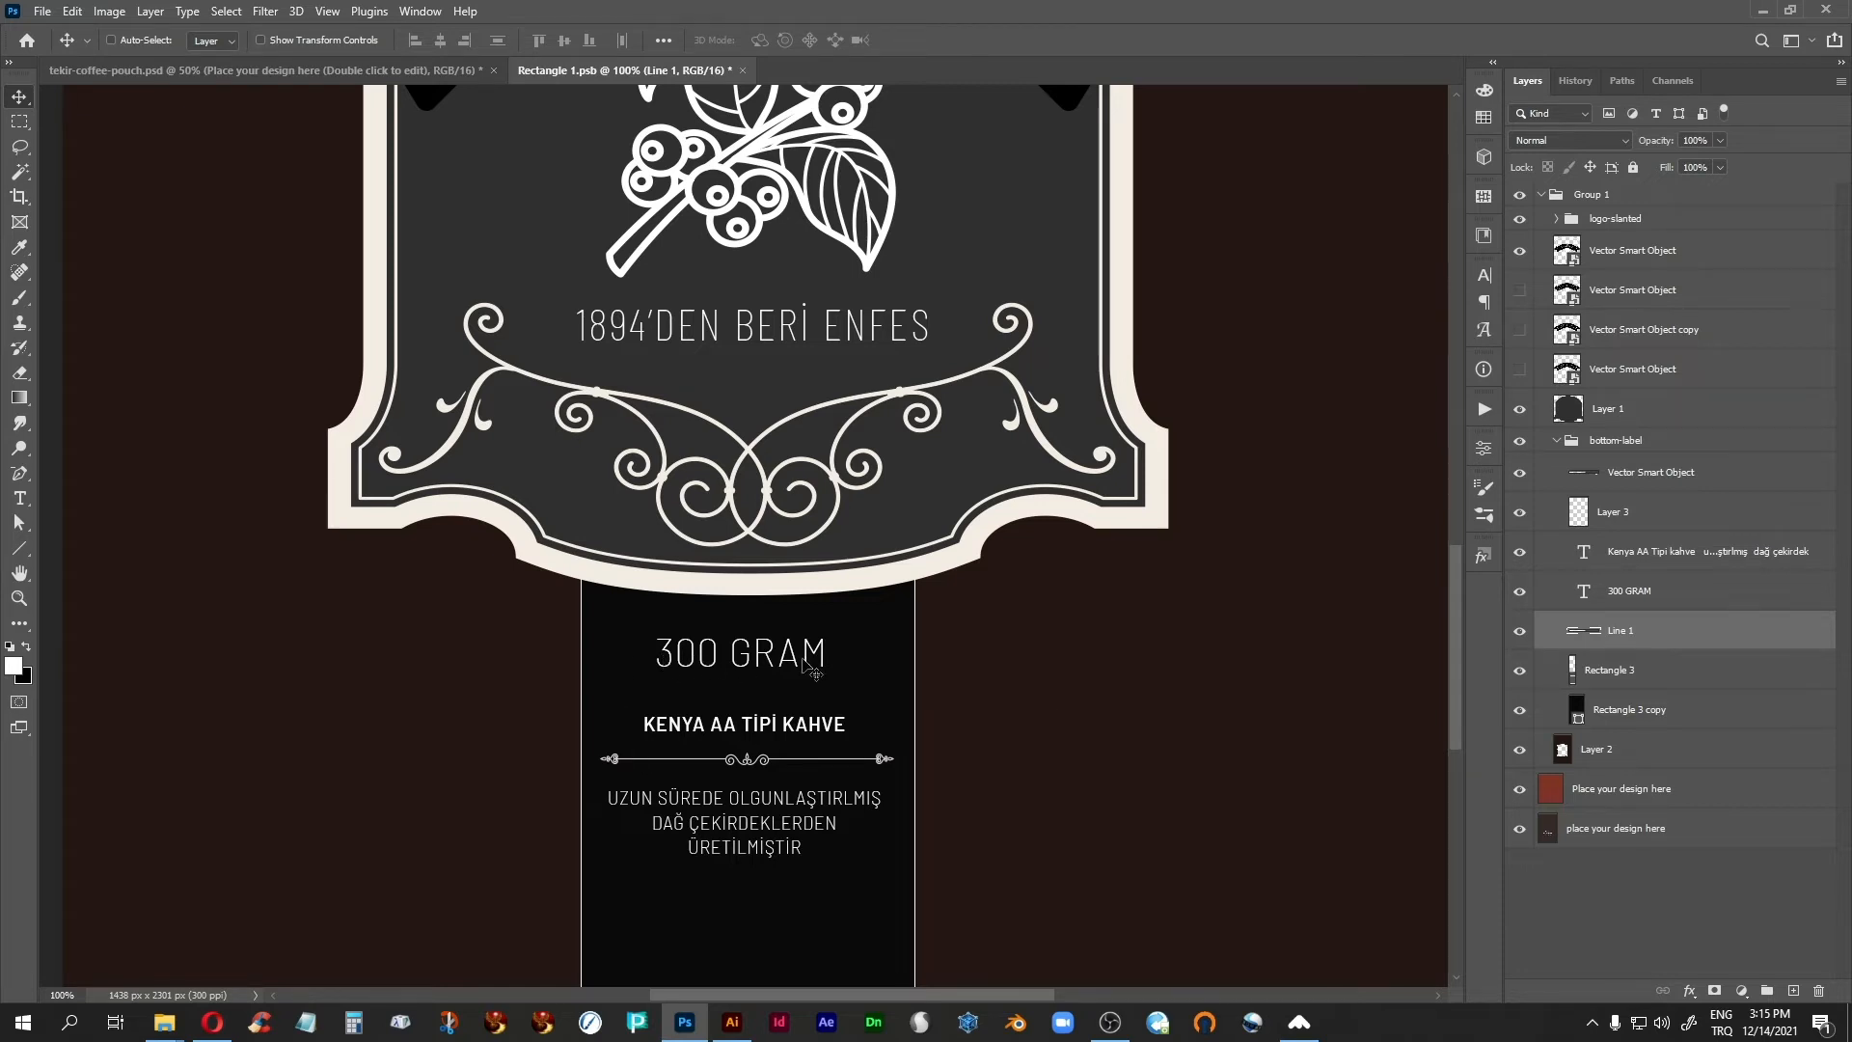
scroll(778, 167, "up", 10)
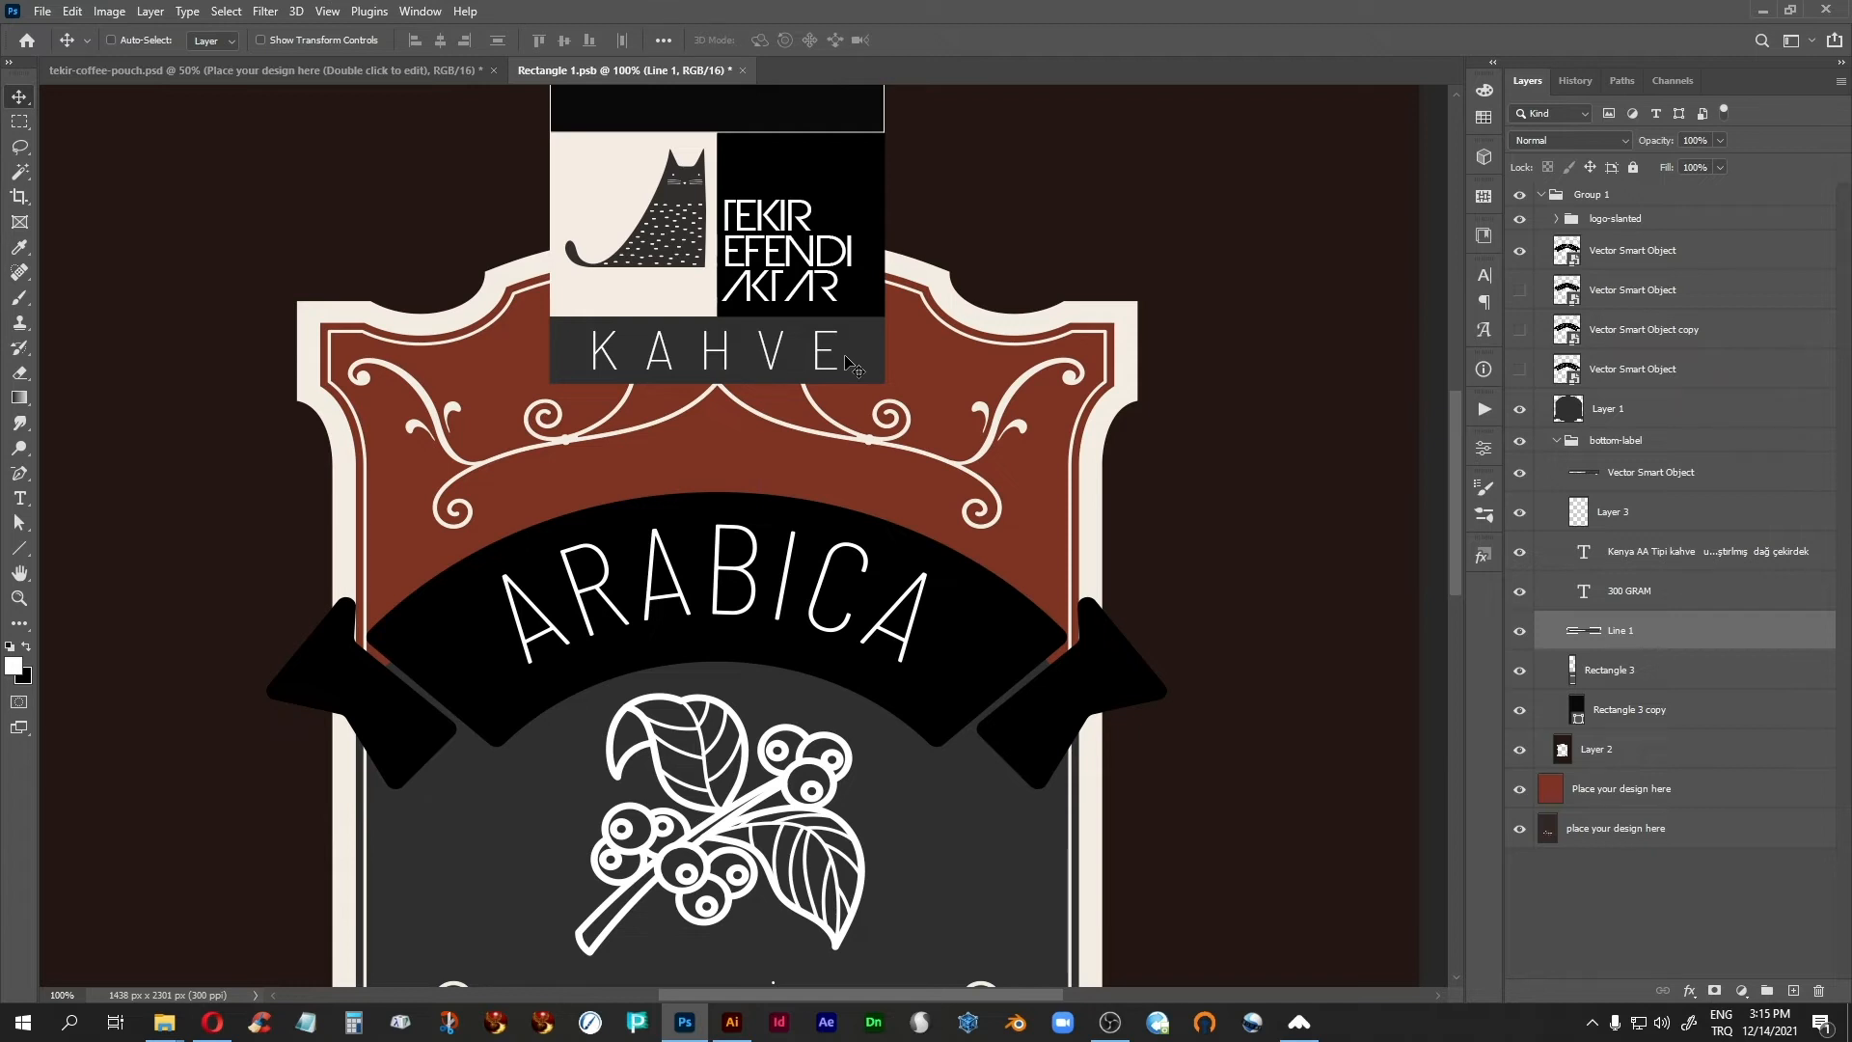
key("ctrl+minus")
key("ctrl+minus")
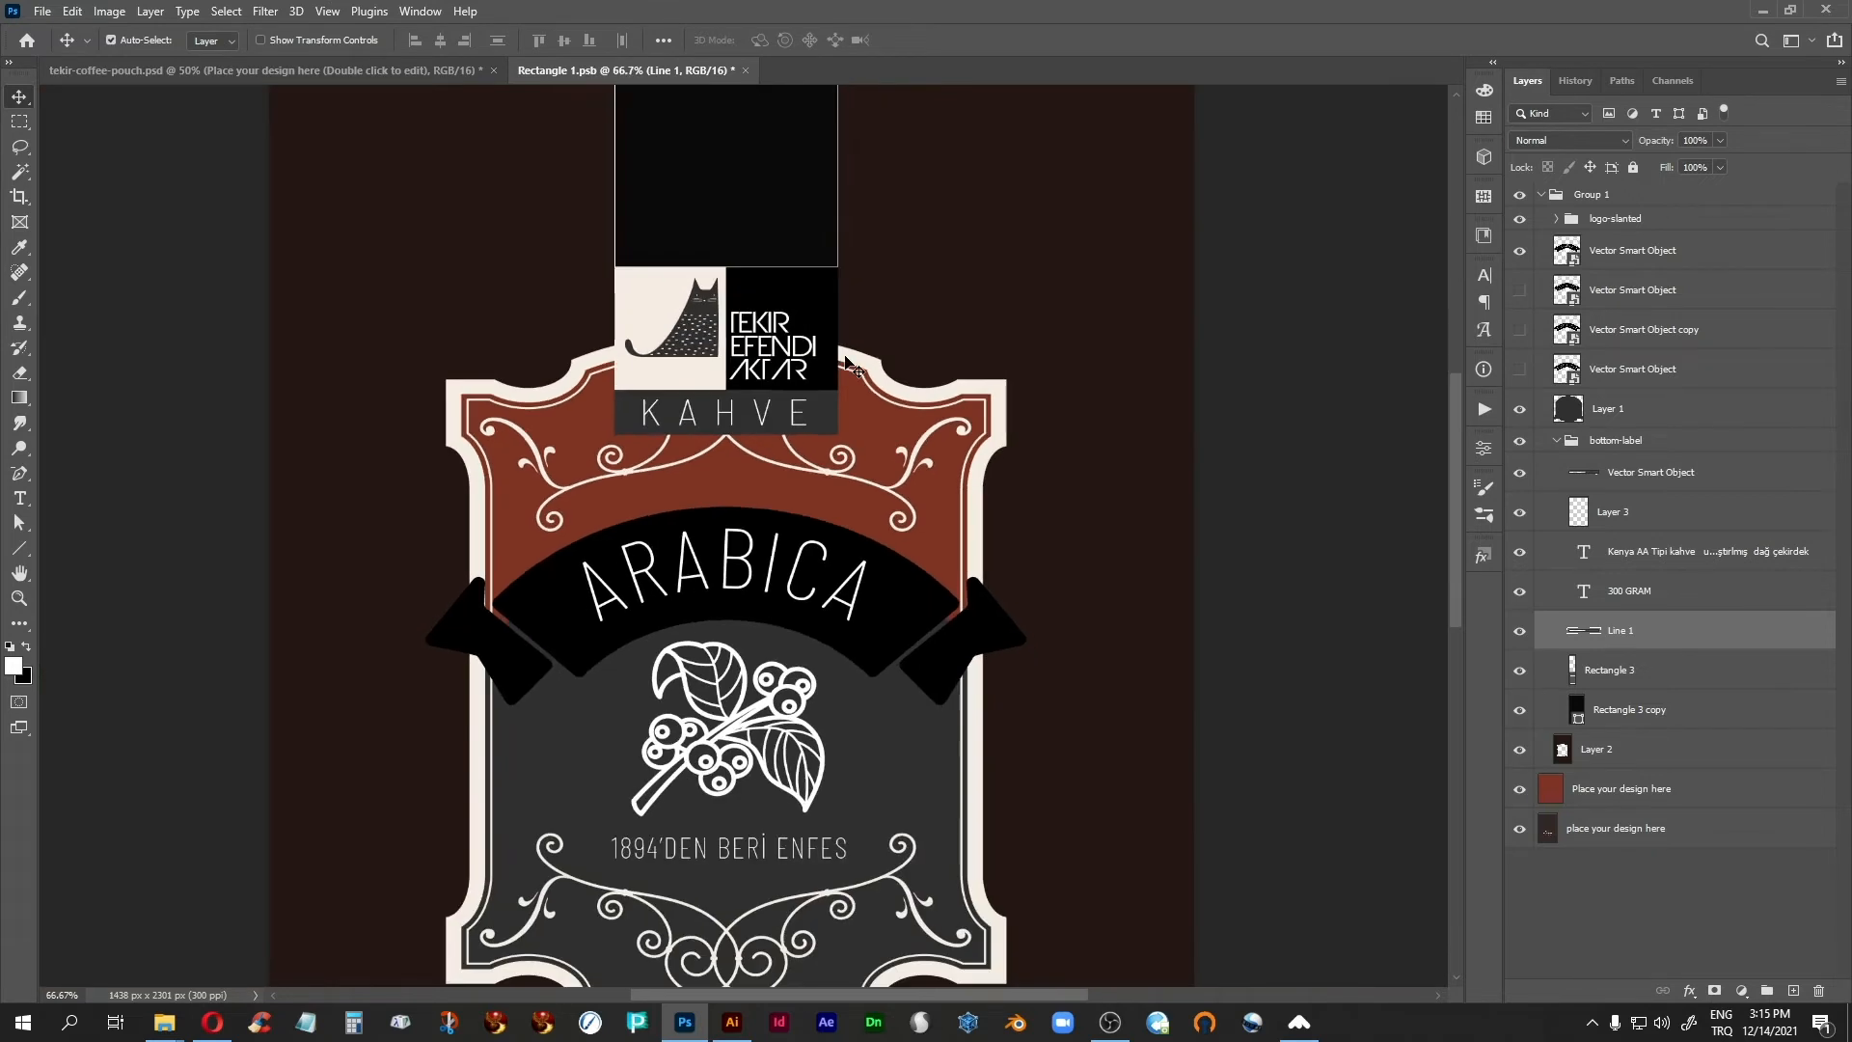
left_click_drag(733, 532, 783, 420)
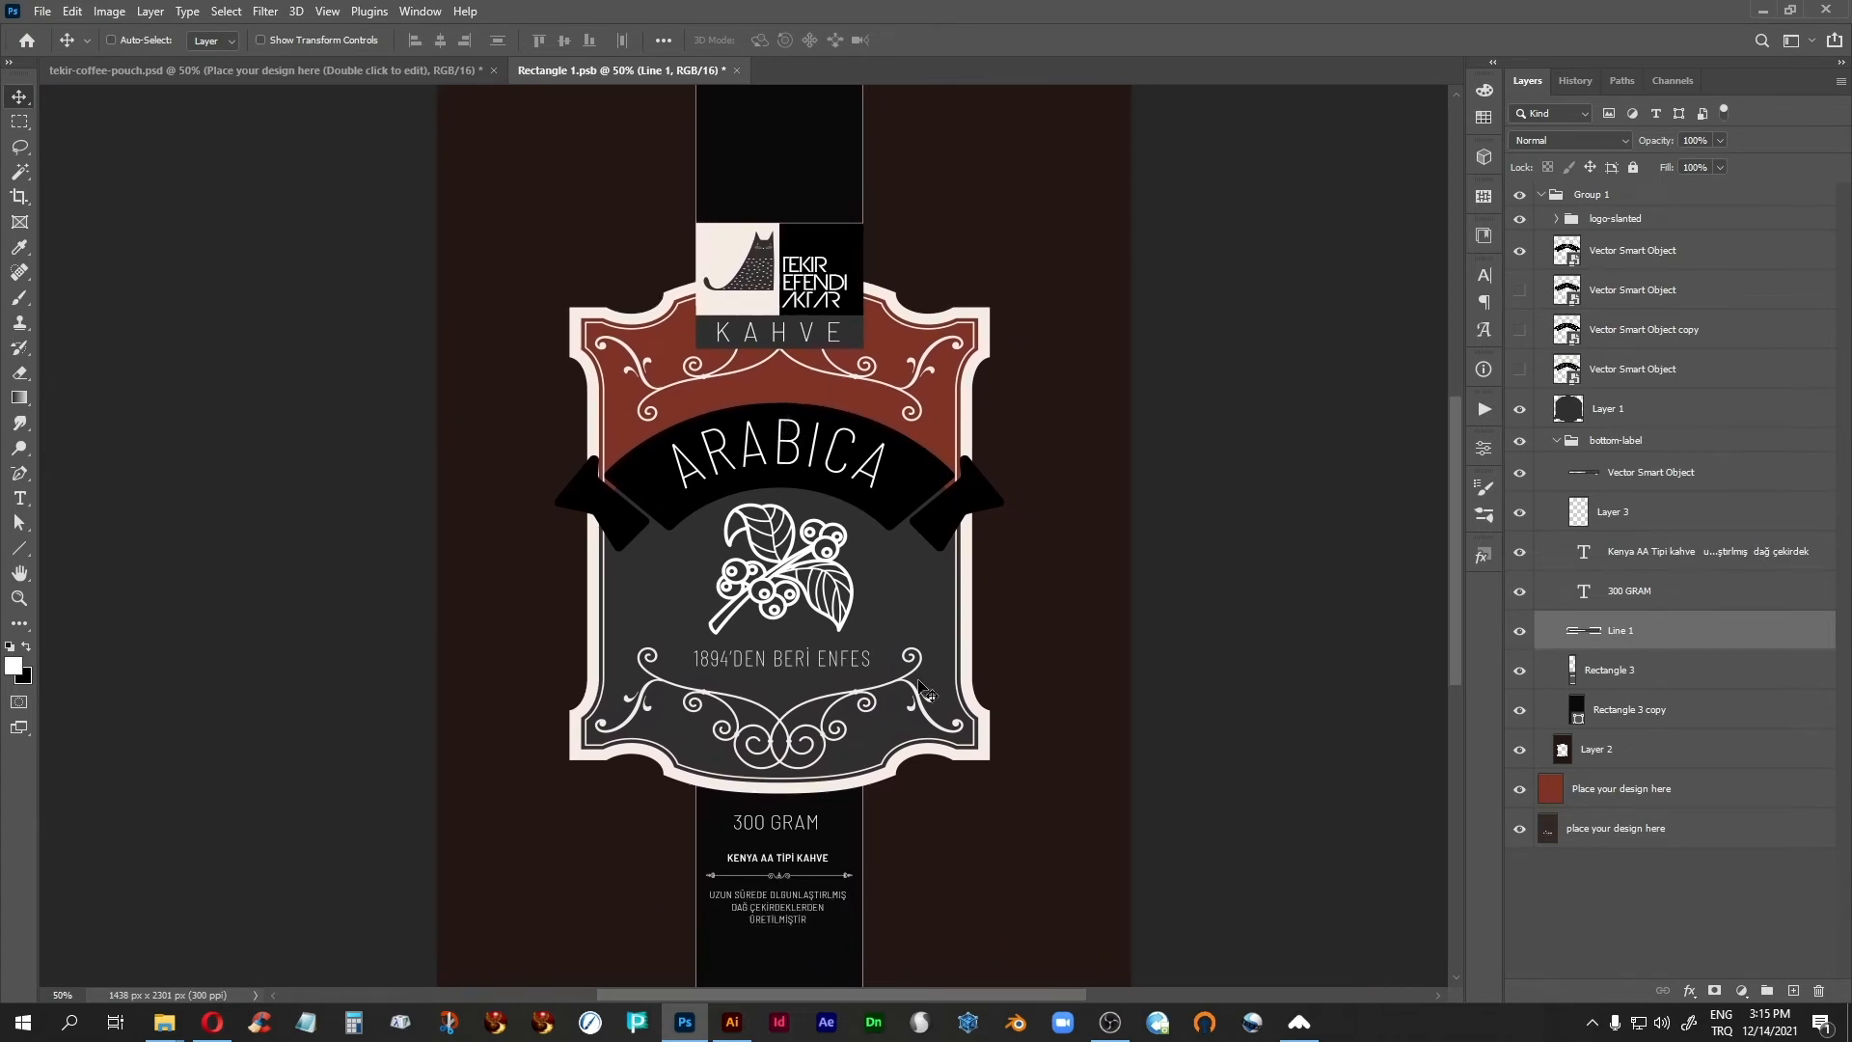
left_click(288, 76)
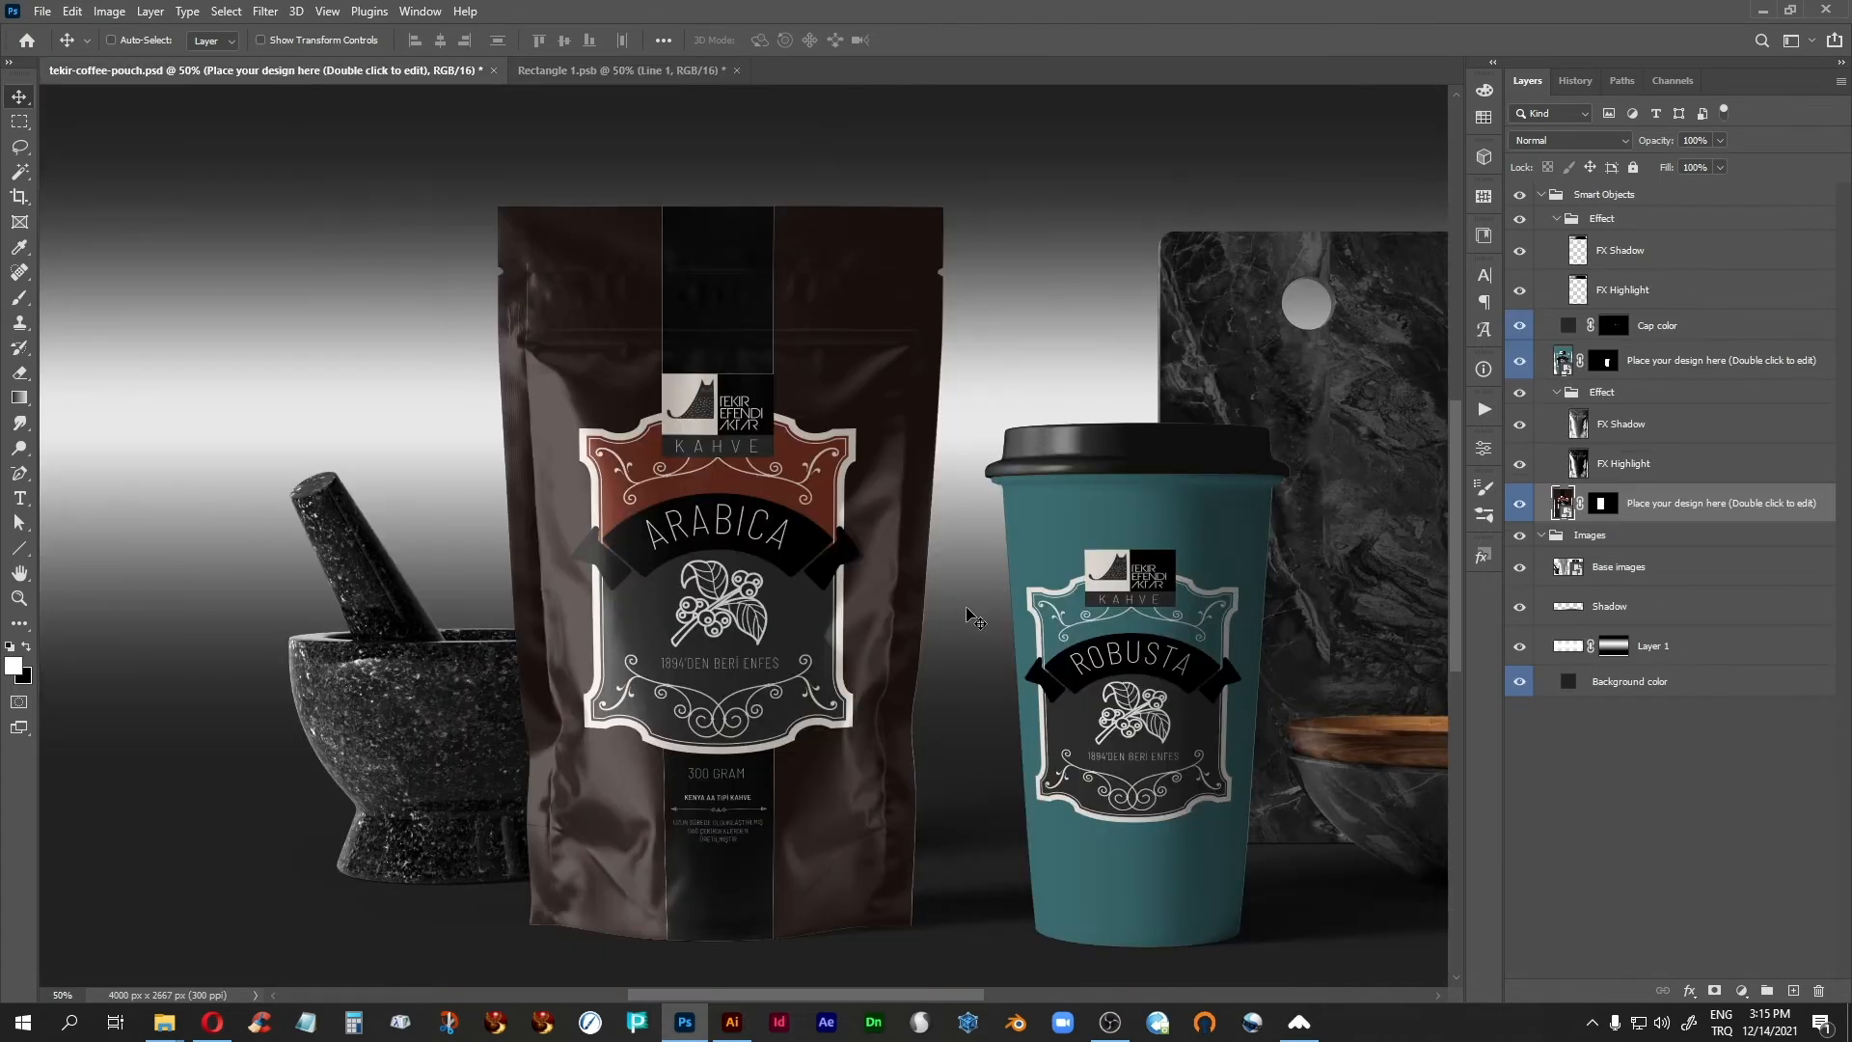
Switch to Illustrator and compare the source frame, espresso banner, combined ROBUSTA label and coffee branch artwork across the open files, deselecting the ROBUSTA label.
left_click(732, 1023)
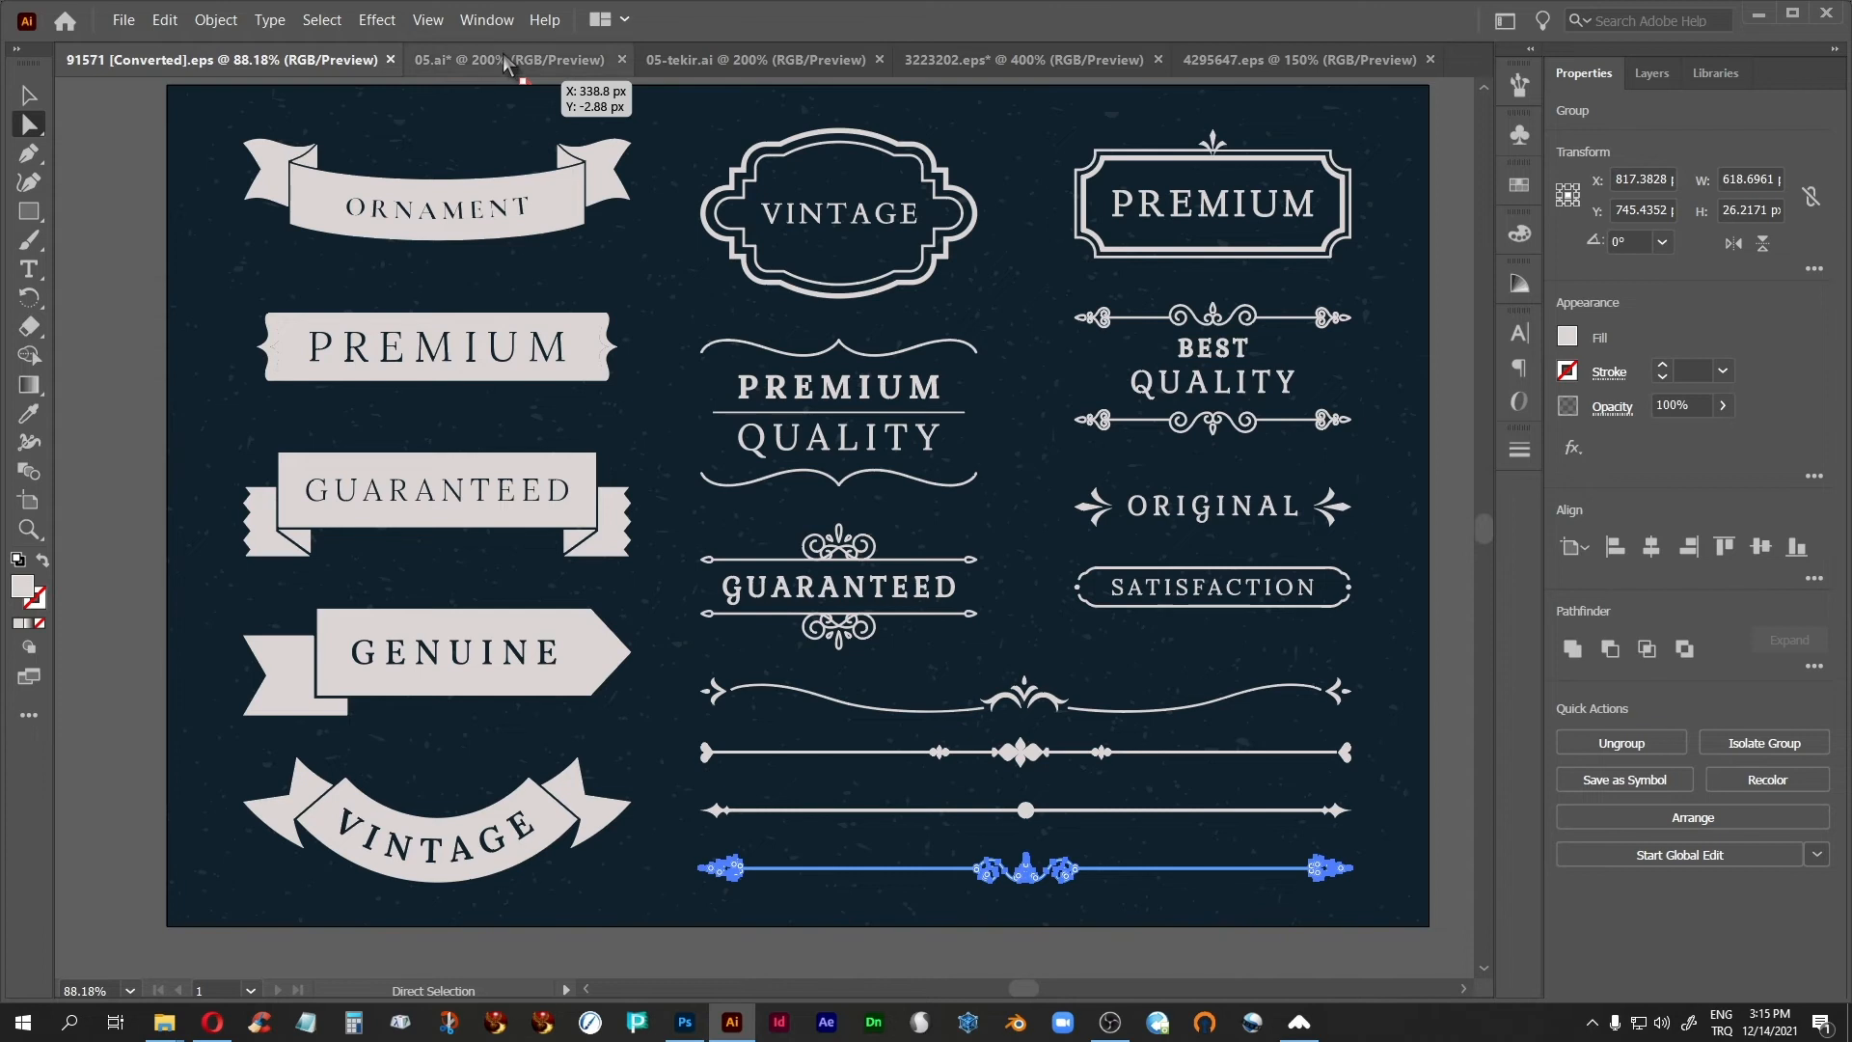
left_click(564, 62)
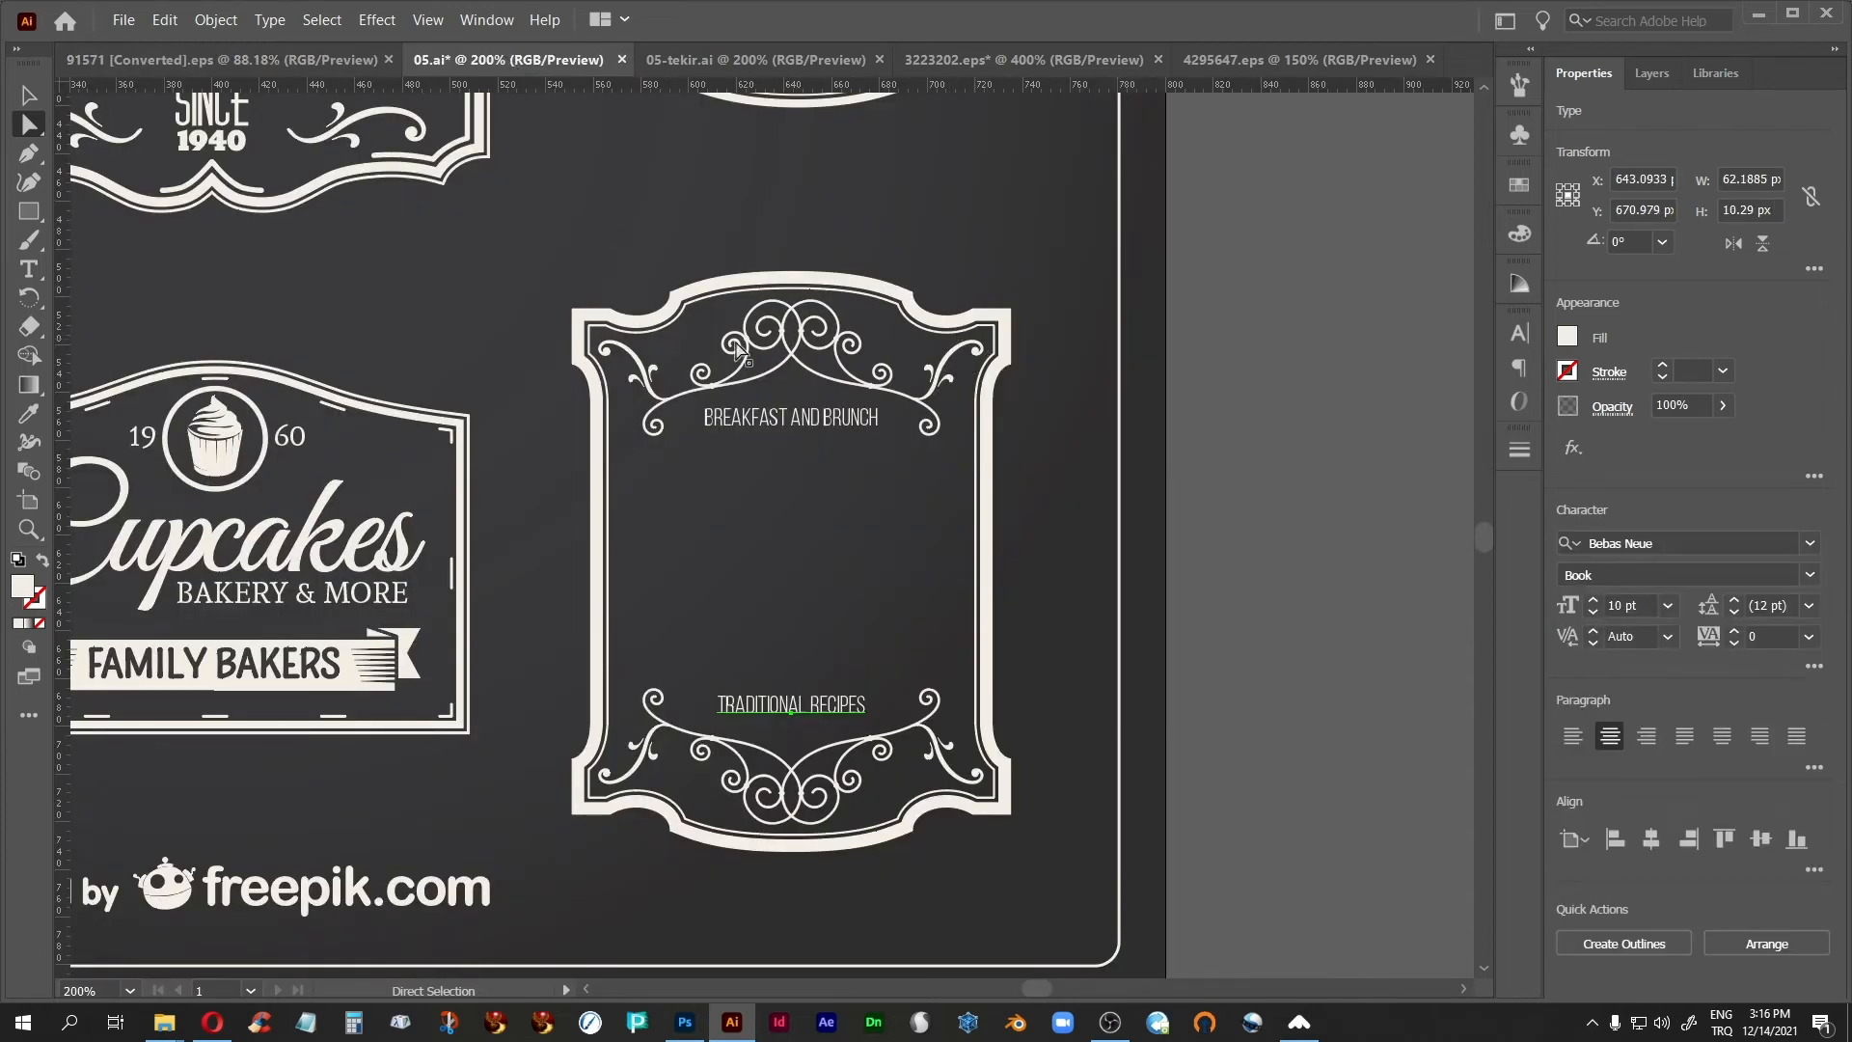
left_click(758, 54)
left_click(1001, 60)
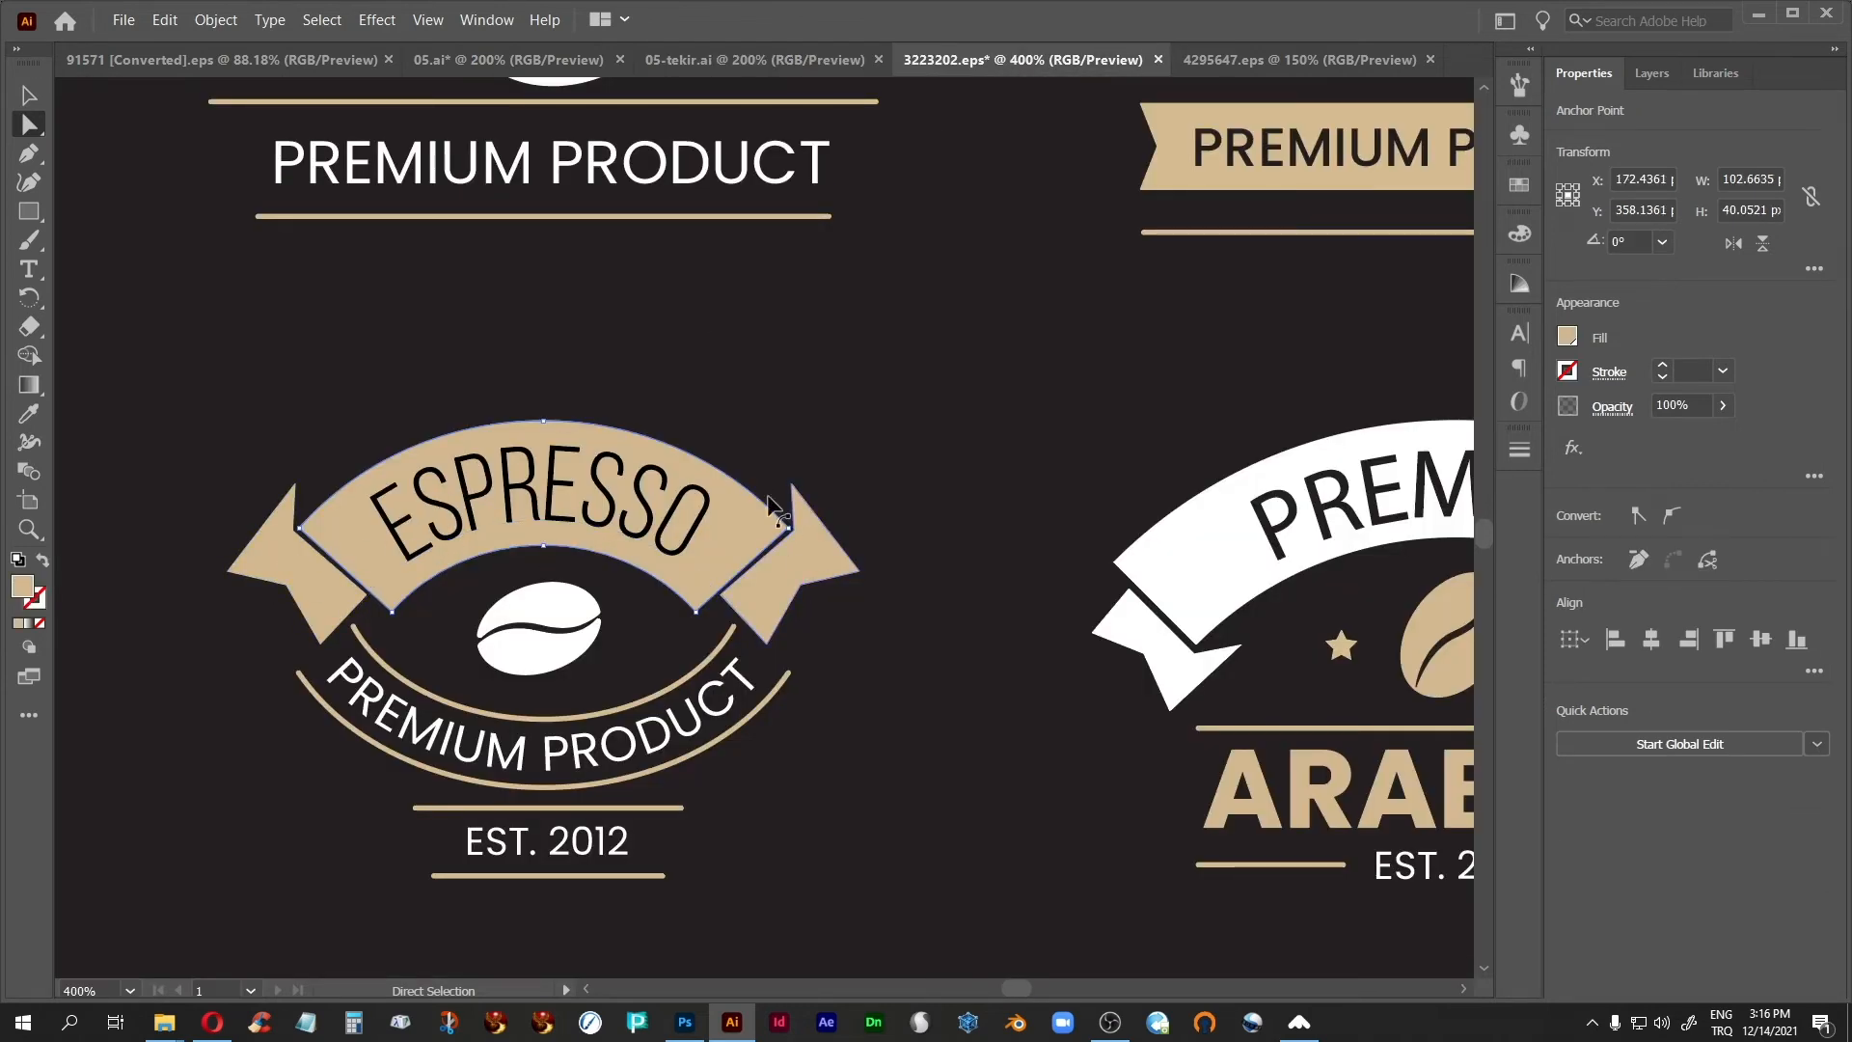
left_click(565, 65)
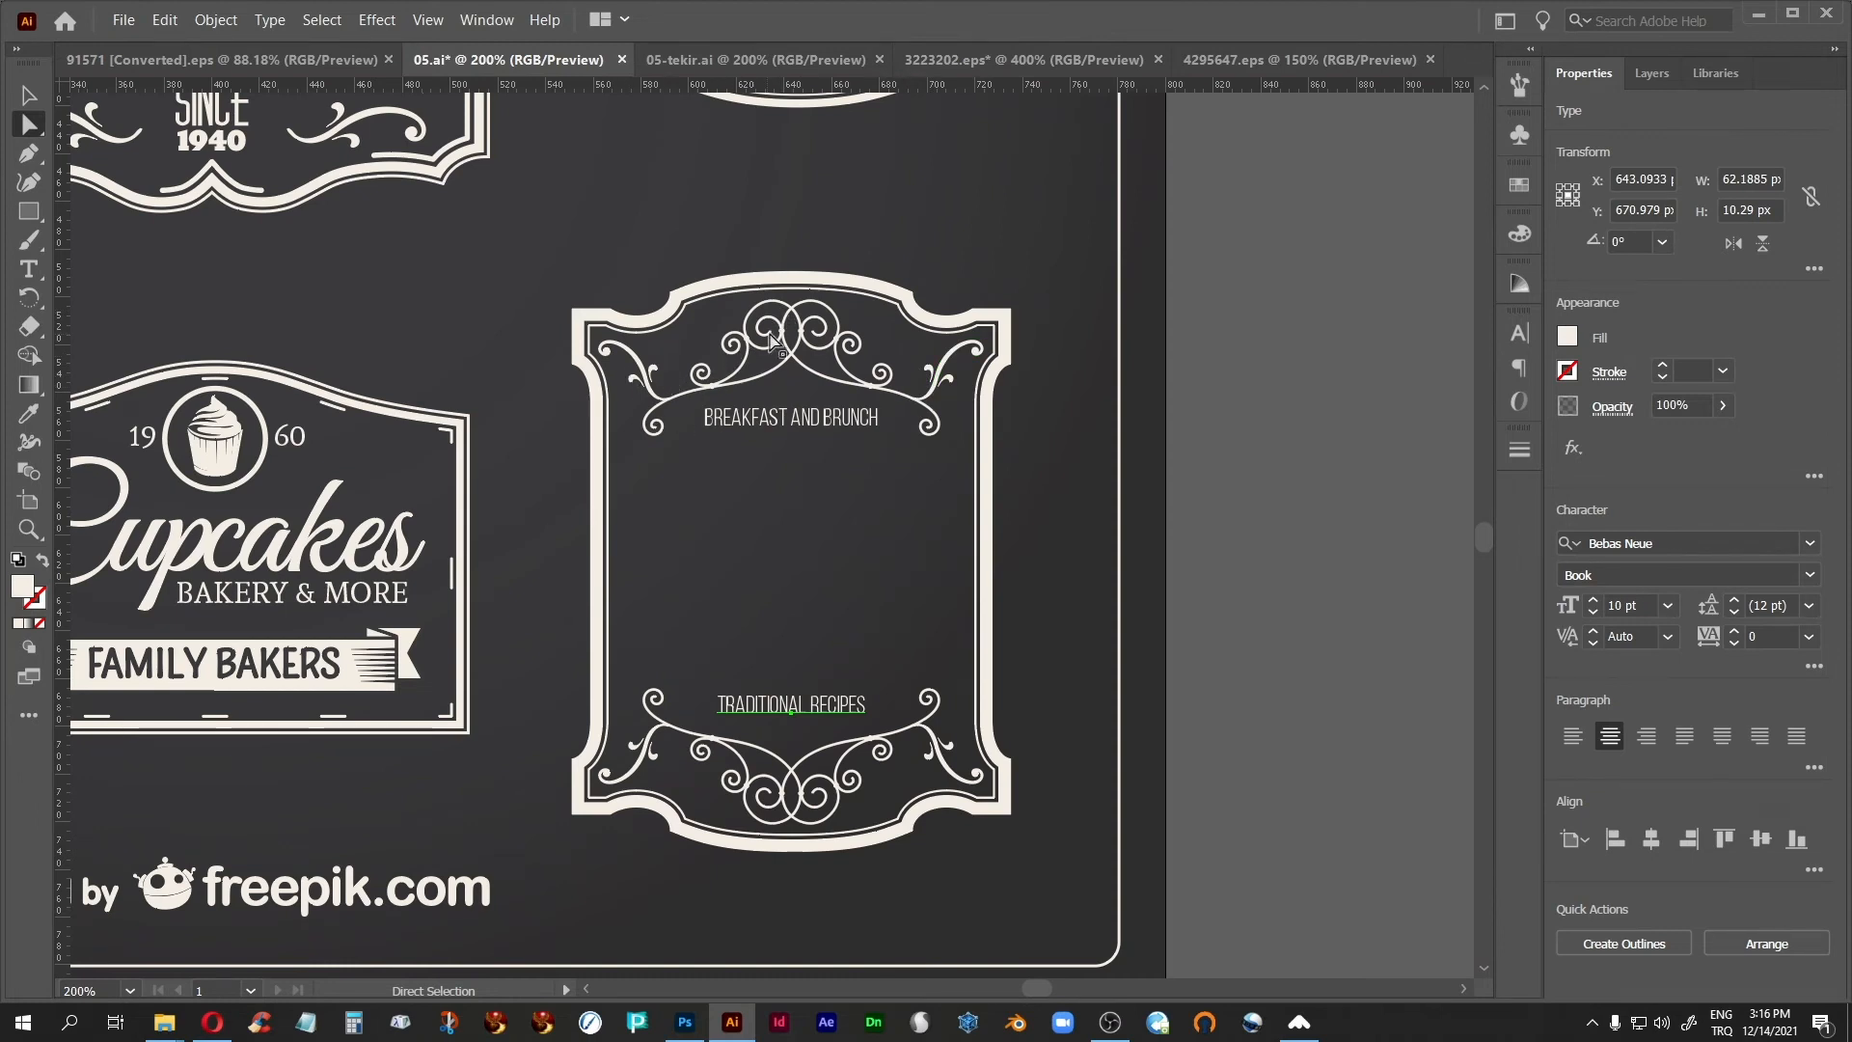
left_click(1004, 65)
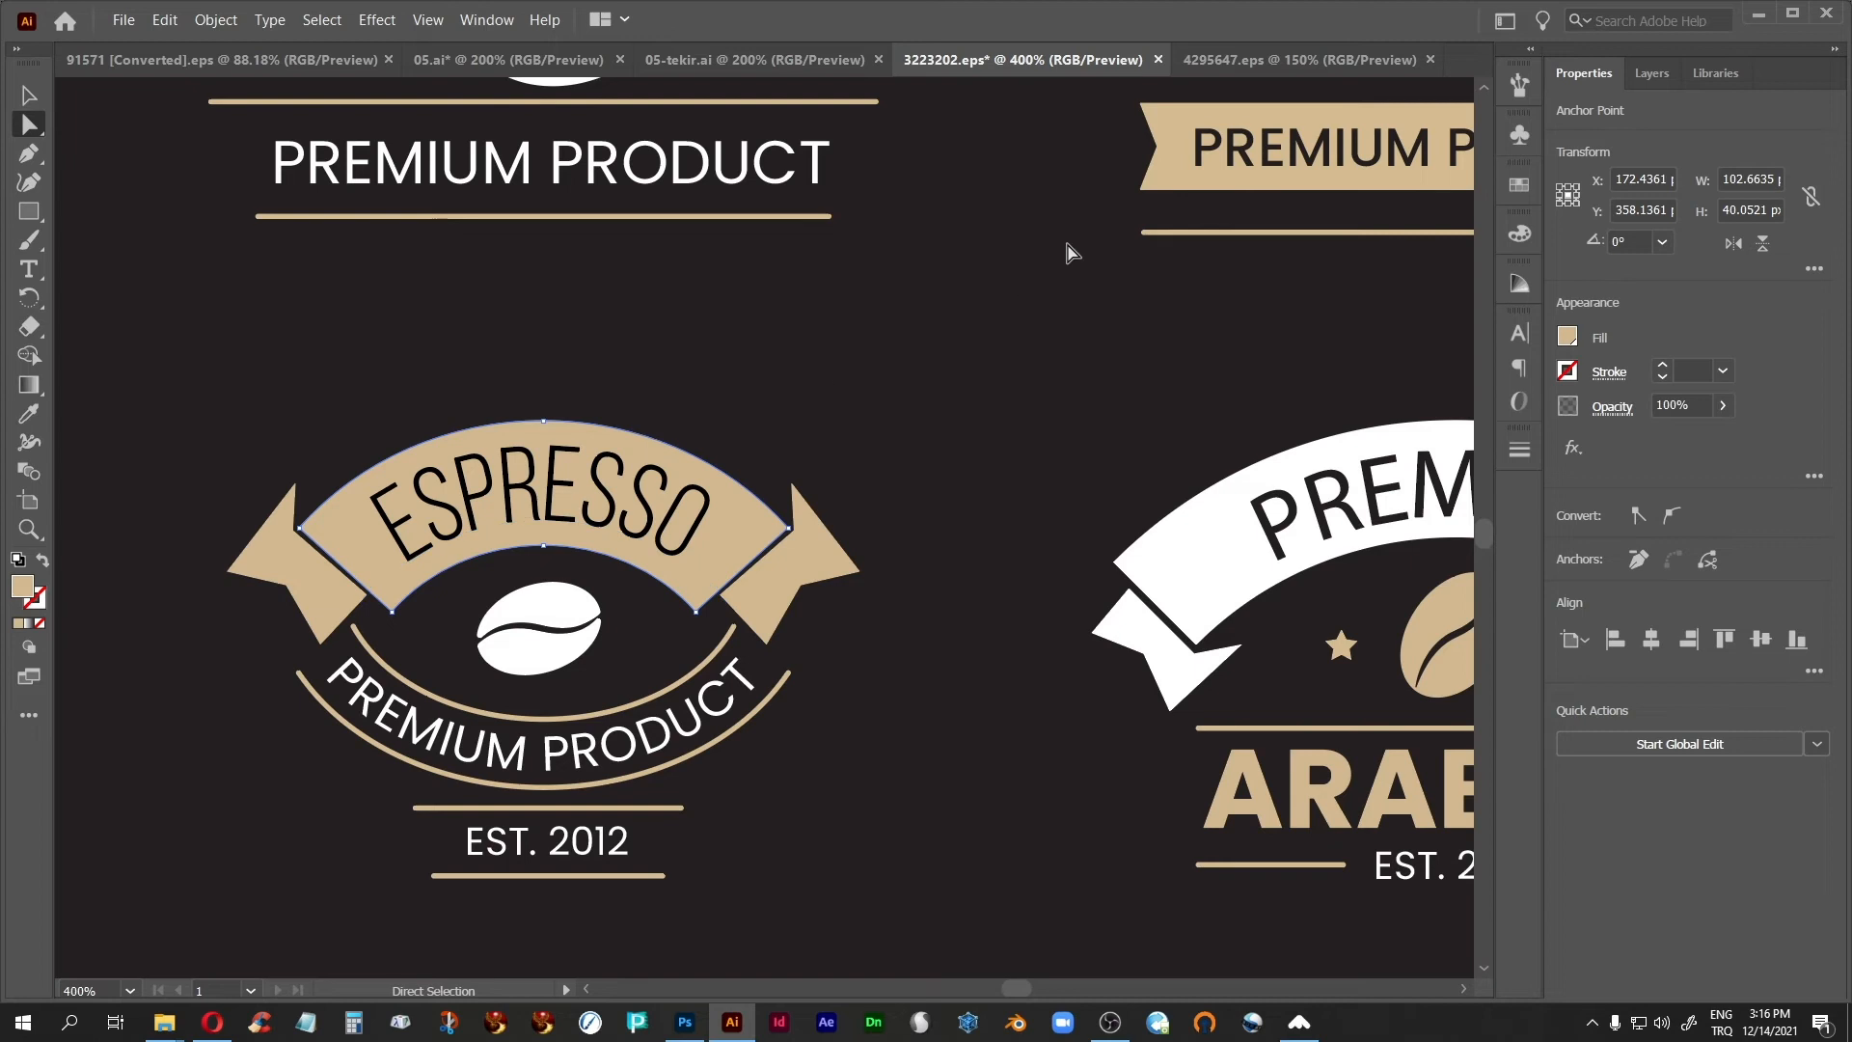
left_click(662, 62)
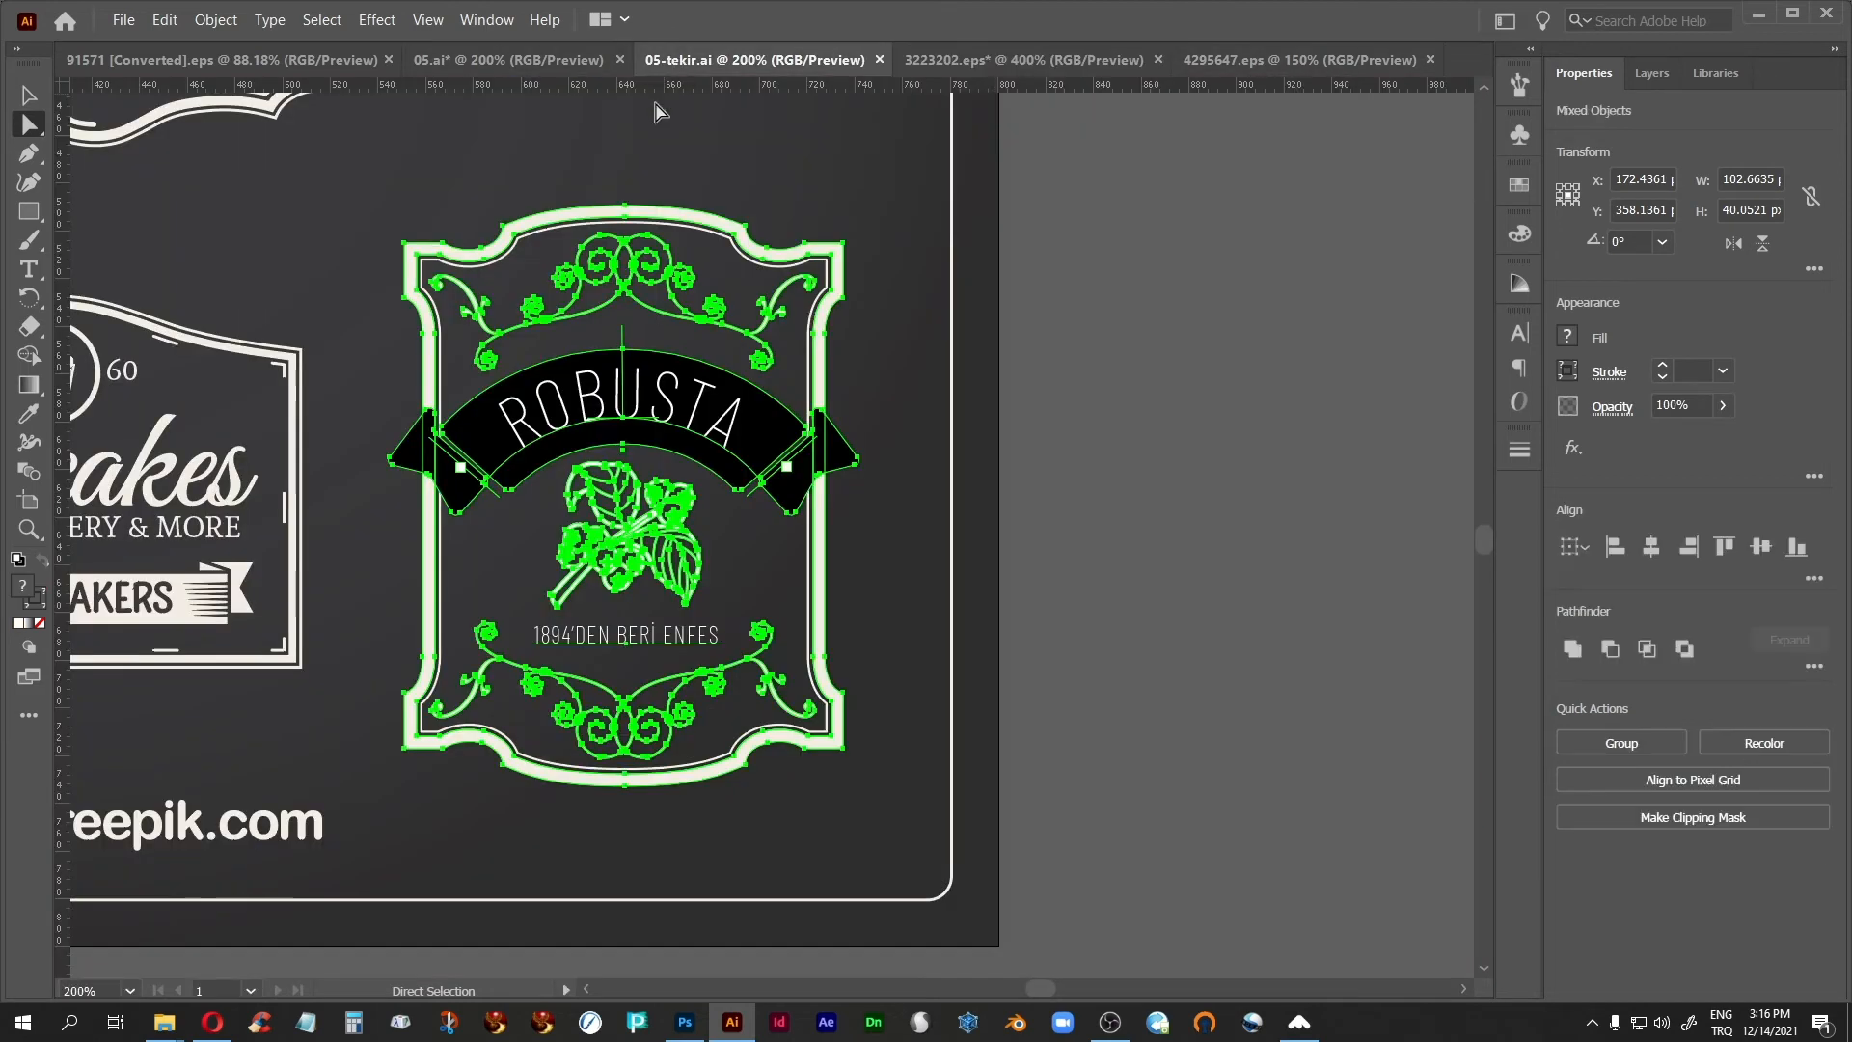
left_click(1211, 469)
left_click(1240, 60)
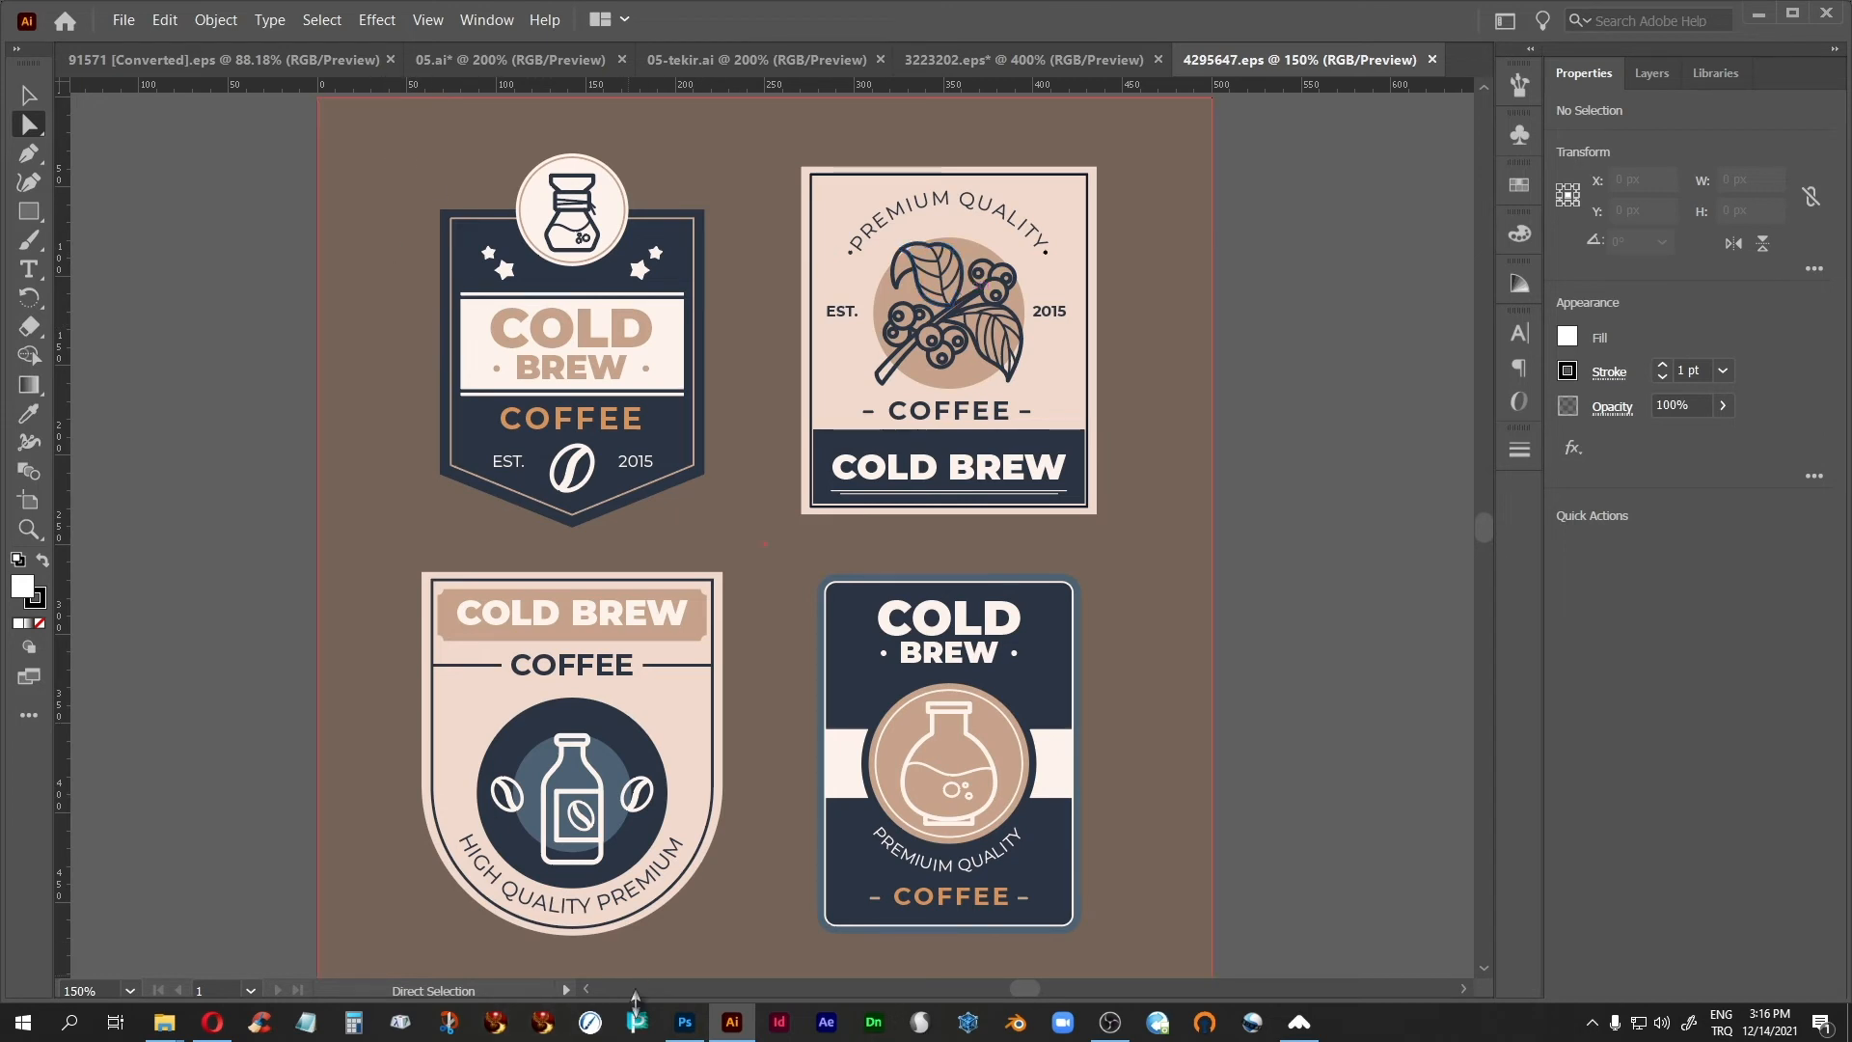
Switch back to Photoshop and examine the pouch and cup side by side in the mockup at 66.7% zoom.
left_click(685, 1021)
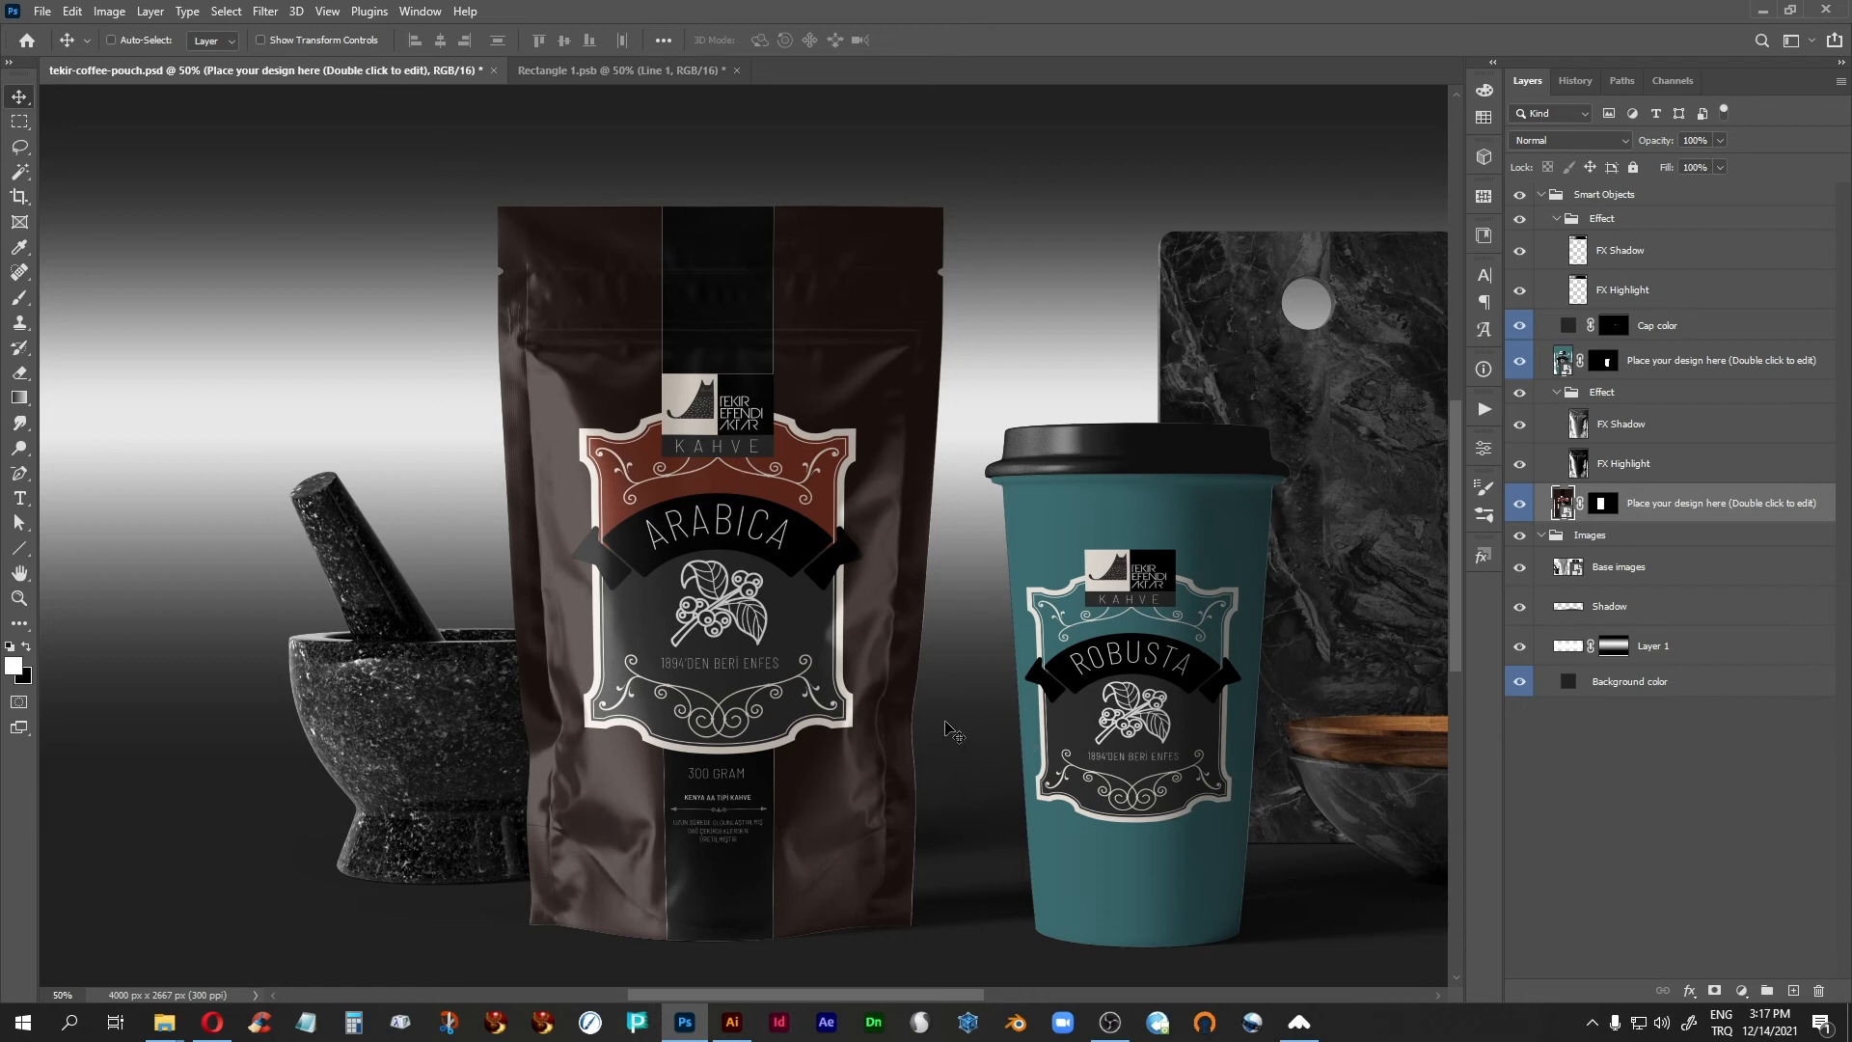
left_click_drag(951, 711, 748, 653)
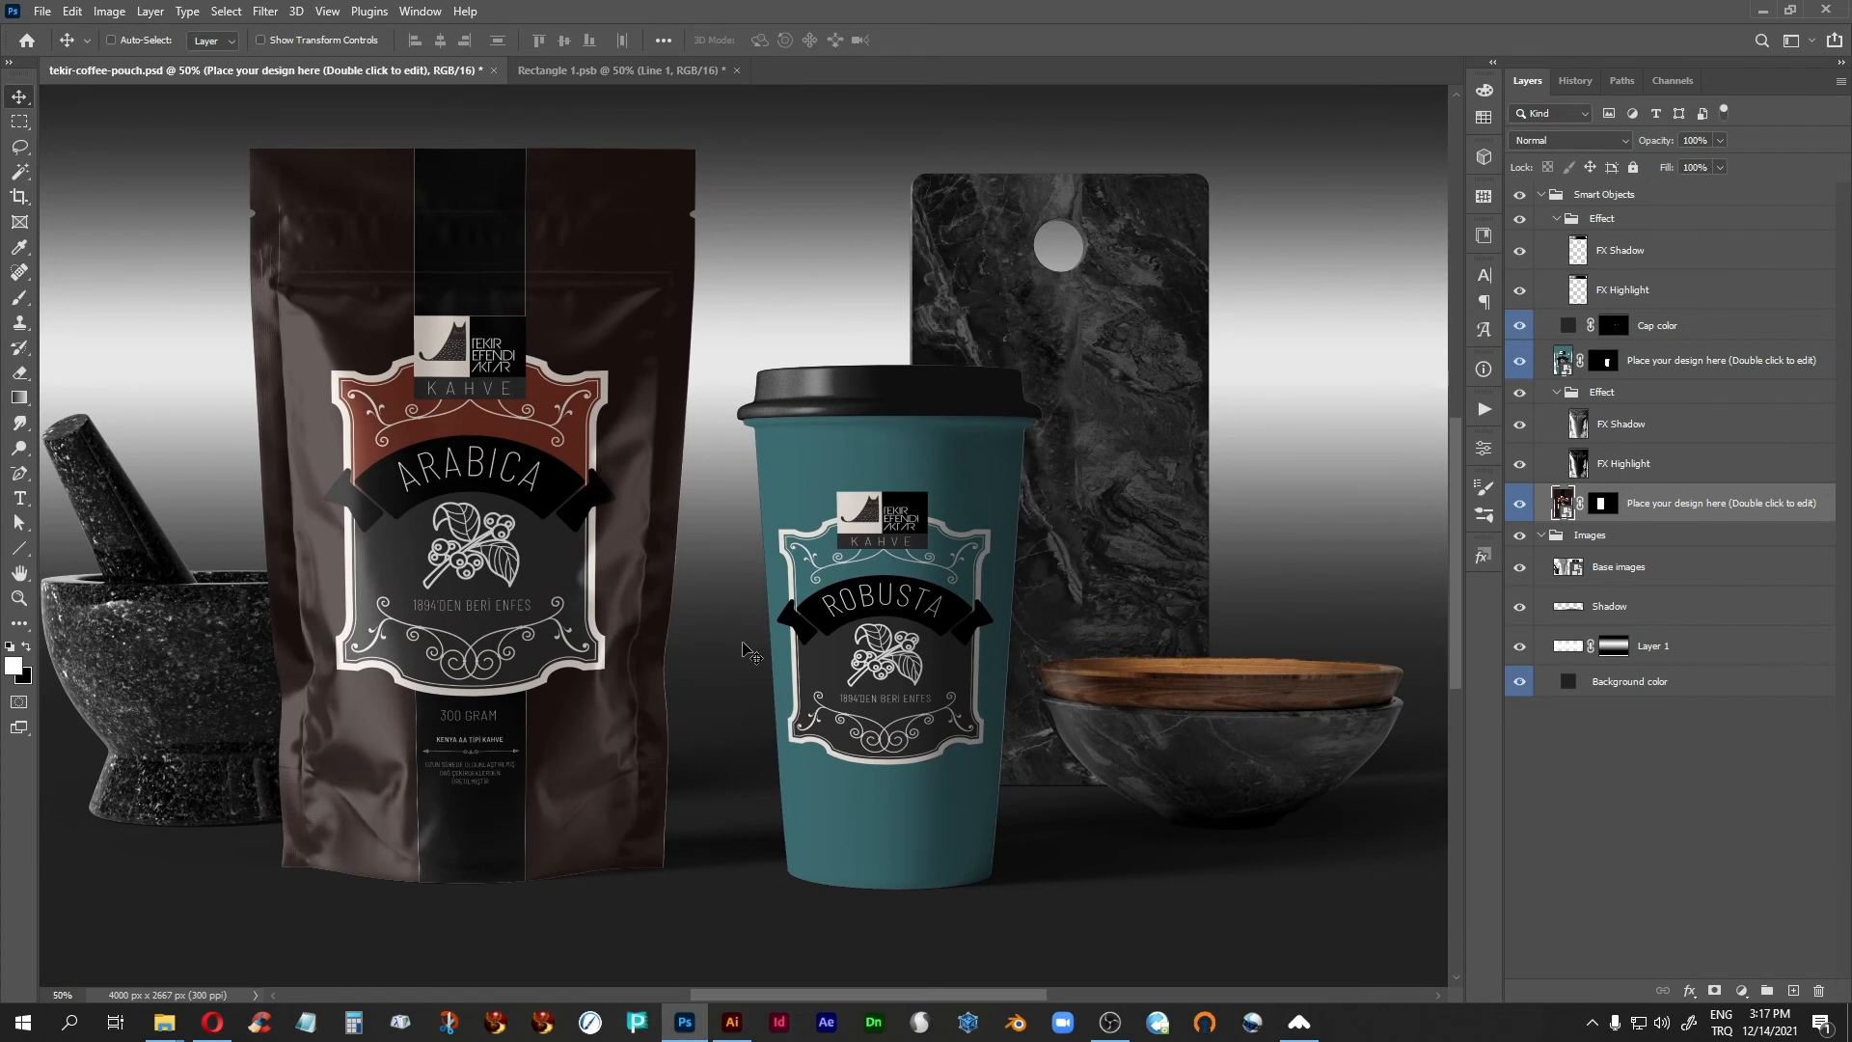
key("ctrl+plus")
left_click_drag(723, 751, 744, 612)
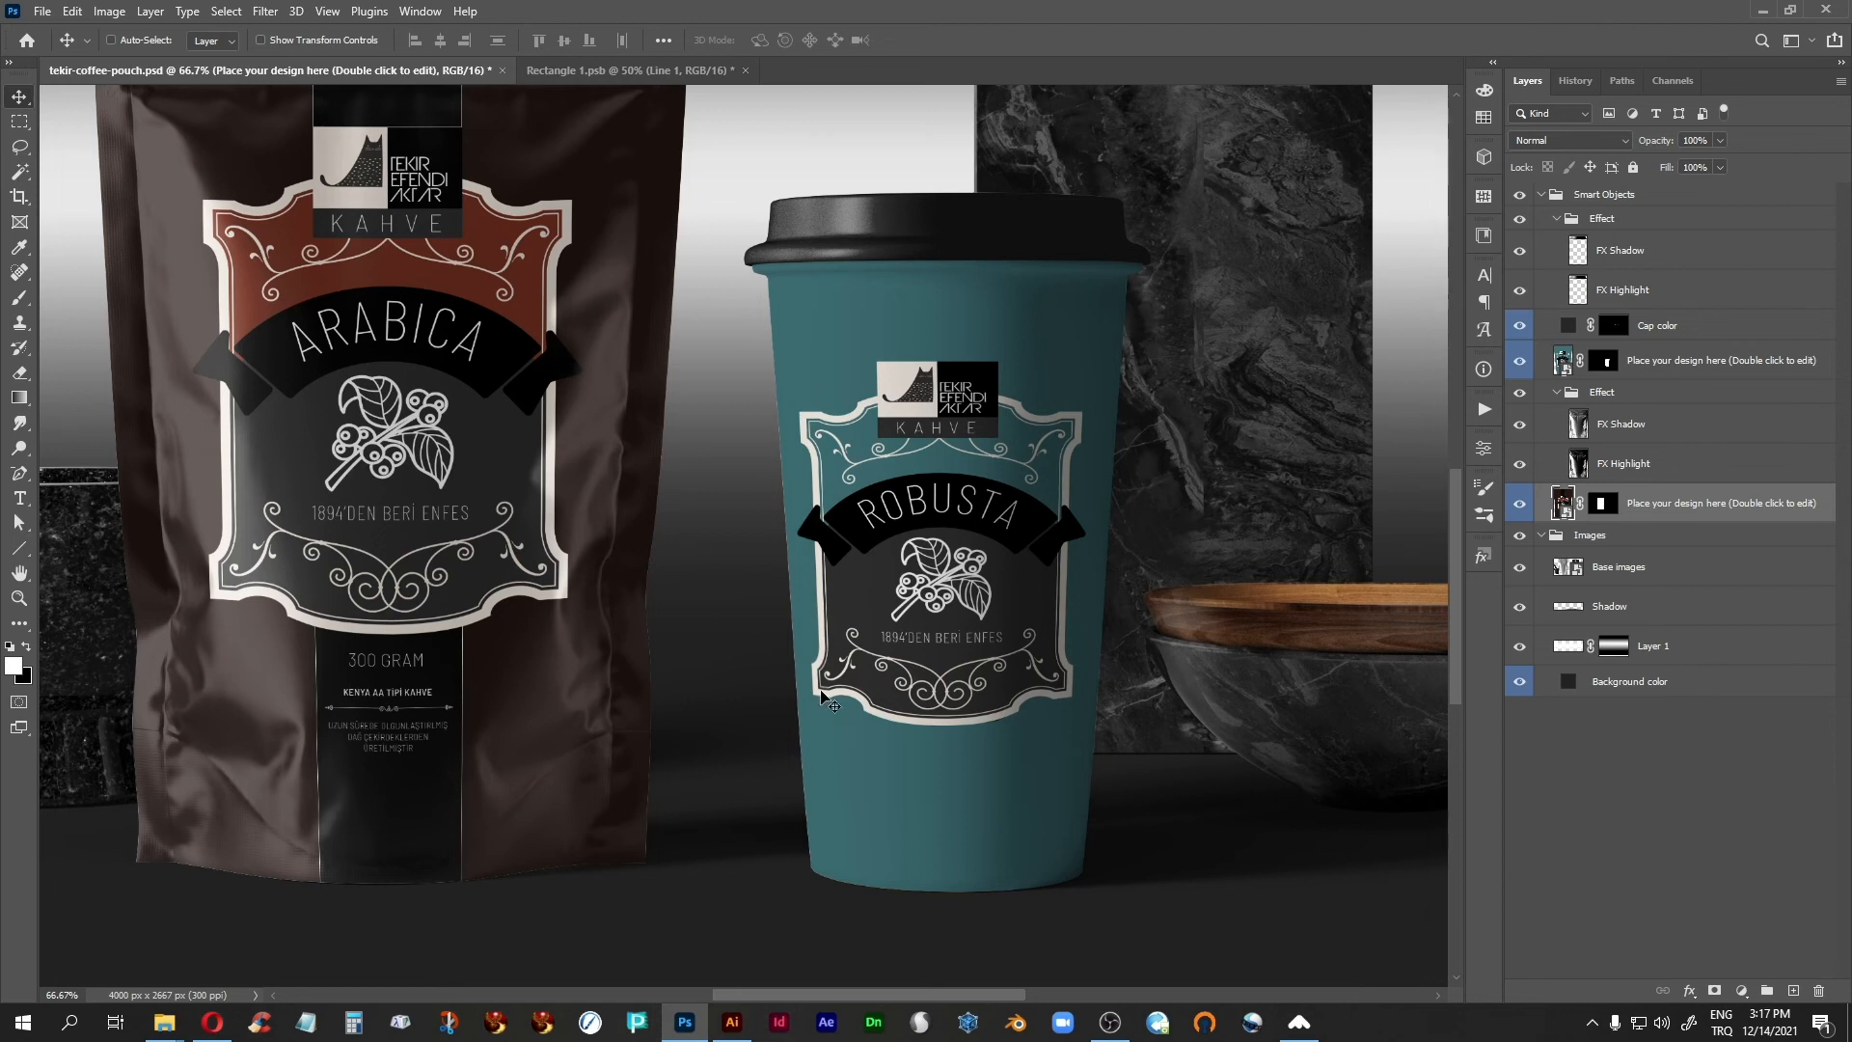
Open the cup's design smart object from the mockup and view its ROBUSTA label at 66.7% zoom.
left_click(600, 74)
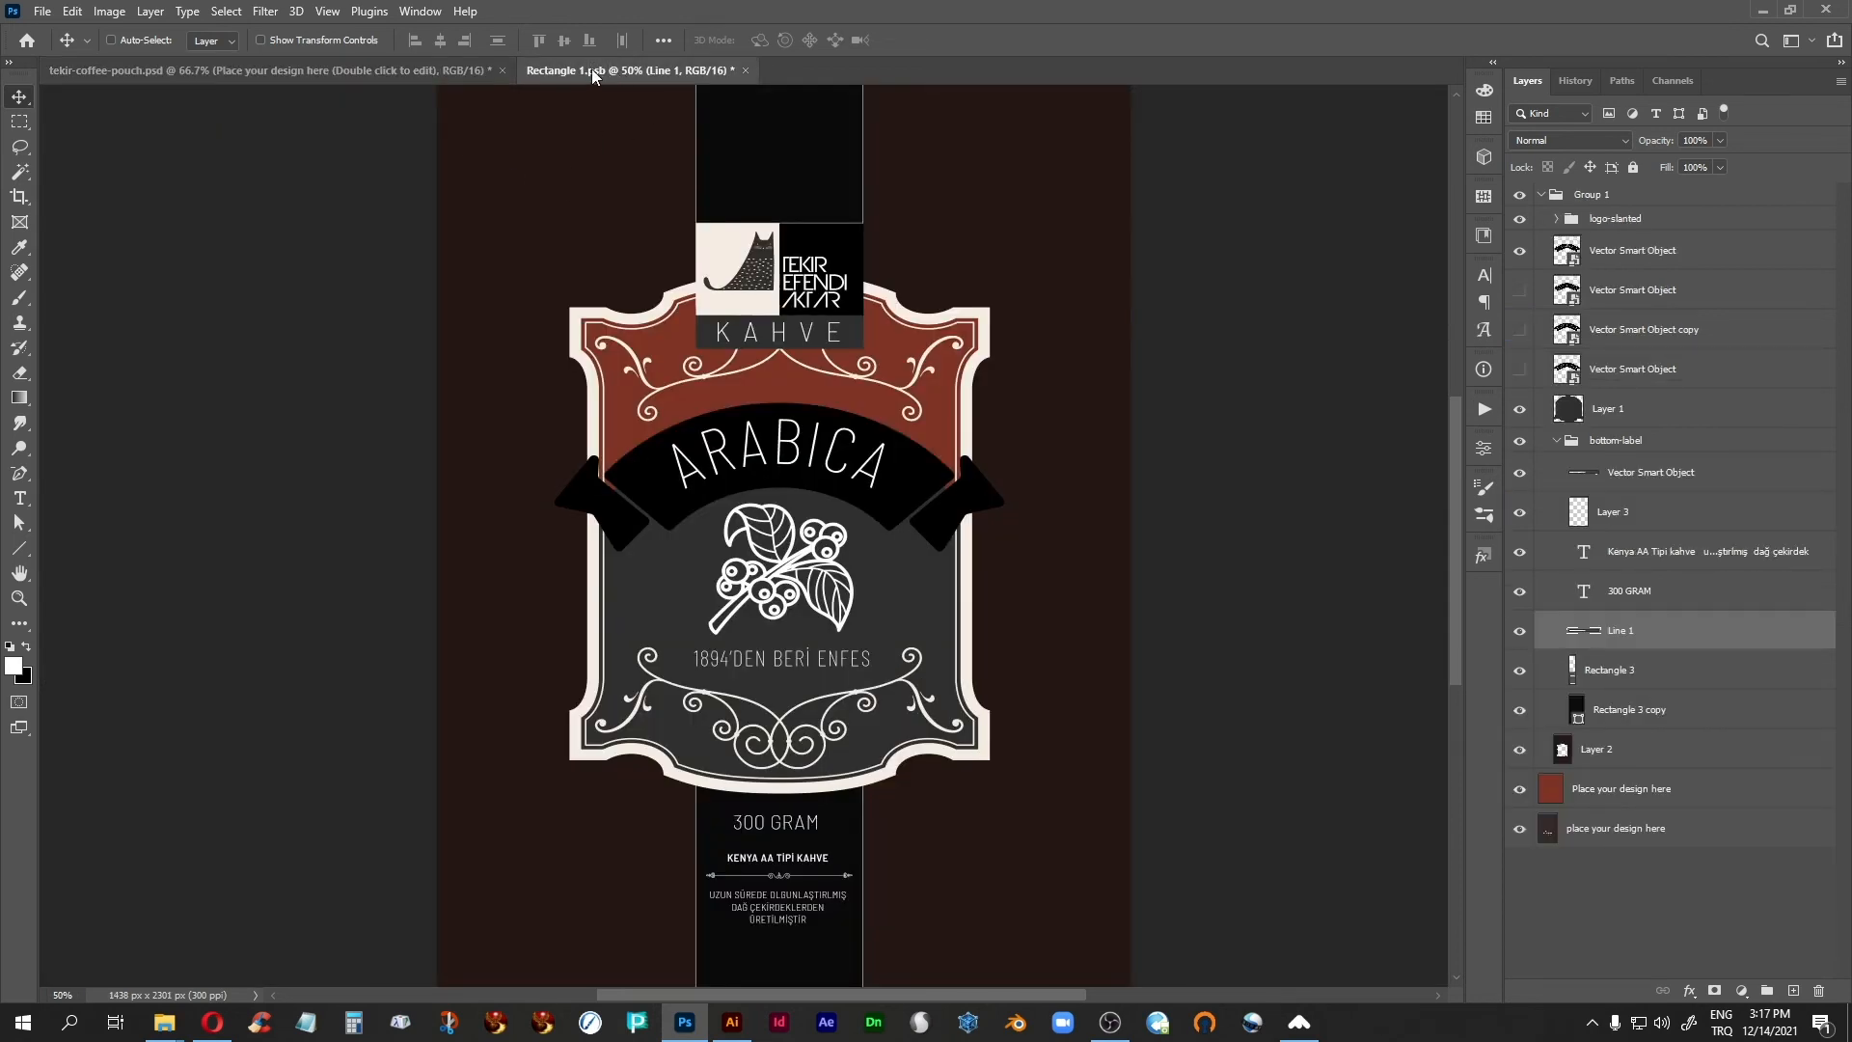
left_click(352, 77)
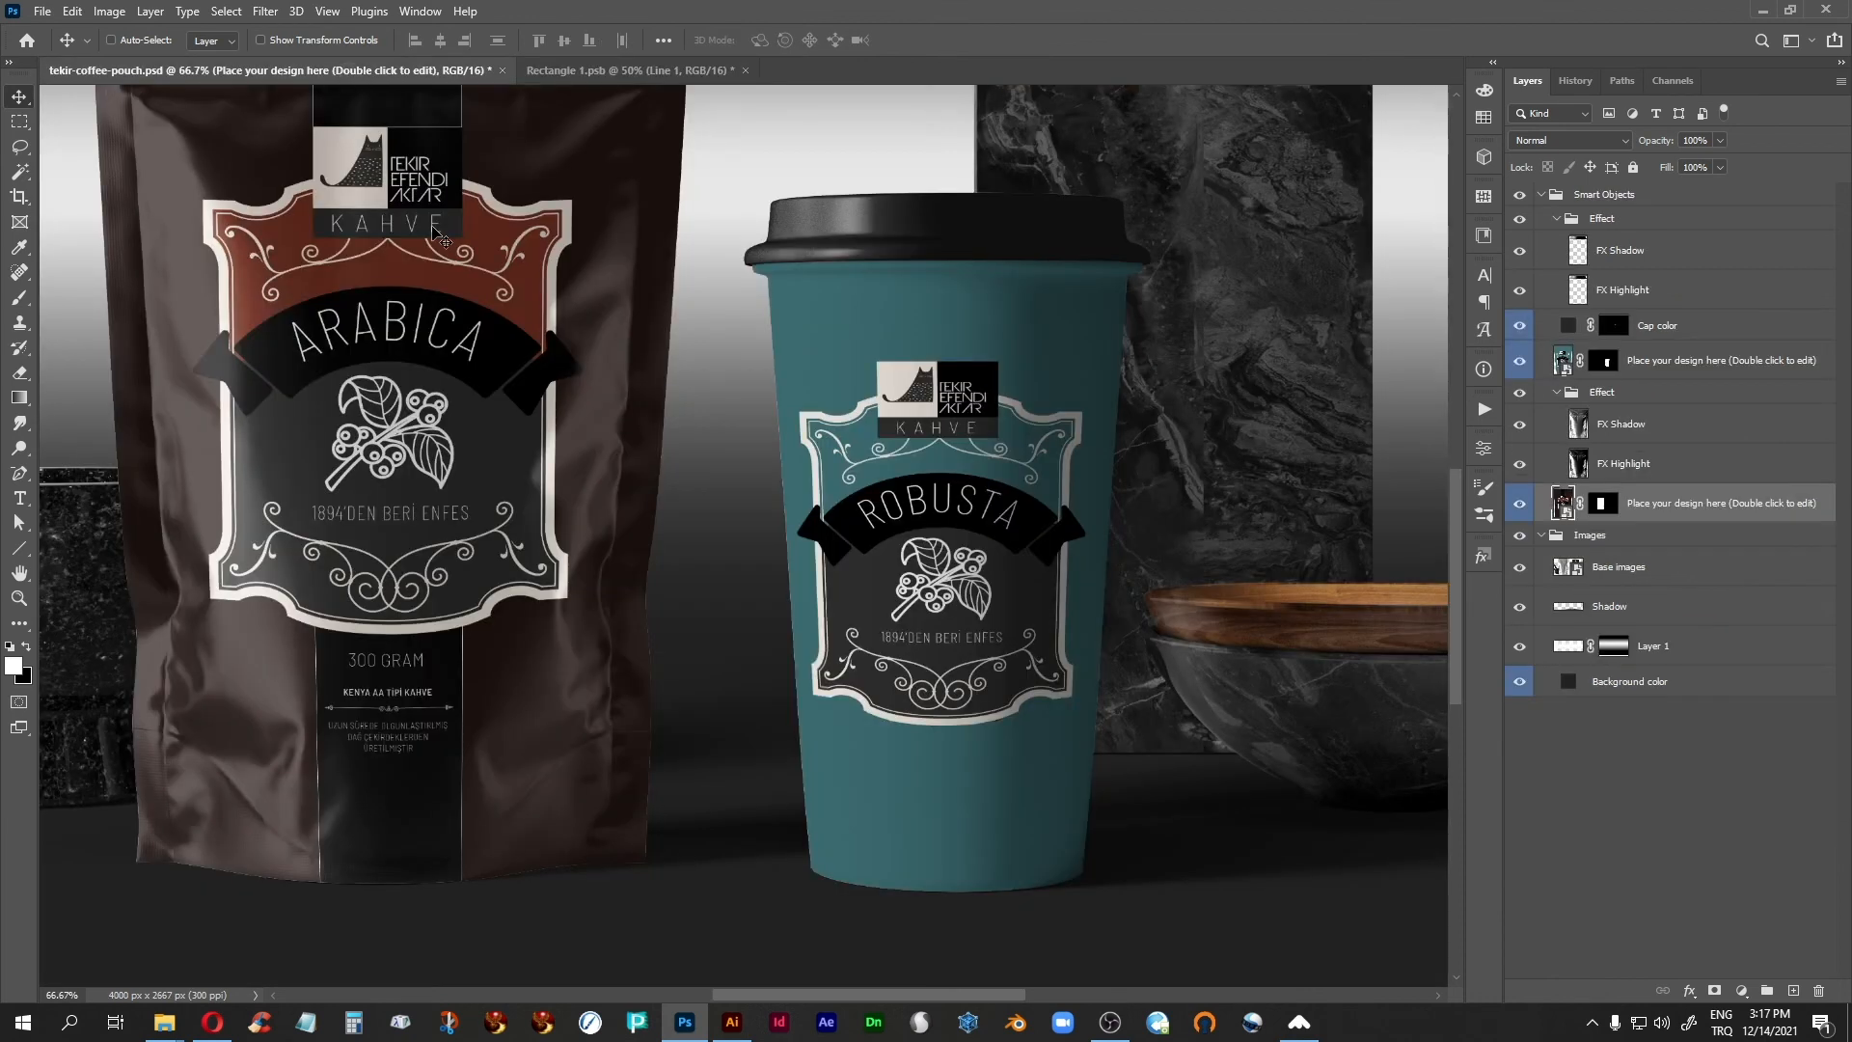
double_click(1564, 362)
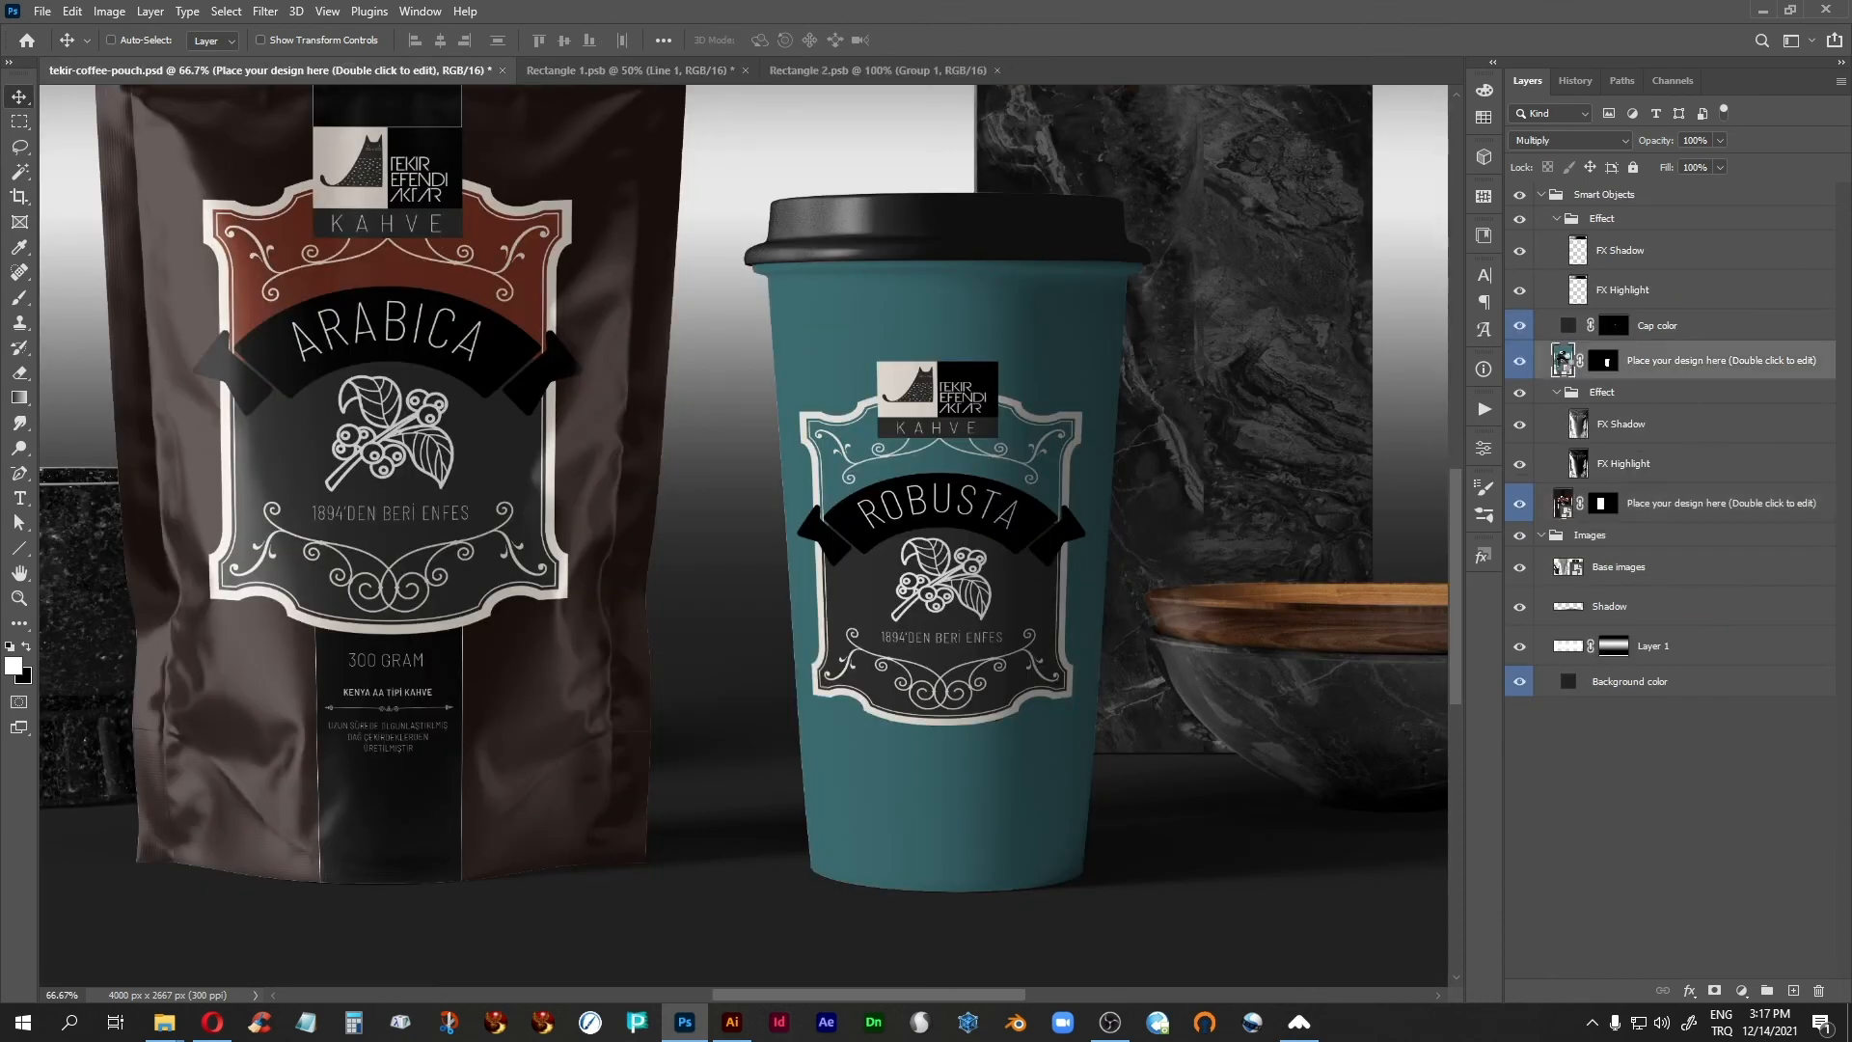
left_click(984, 406)
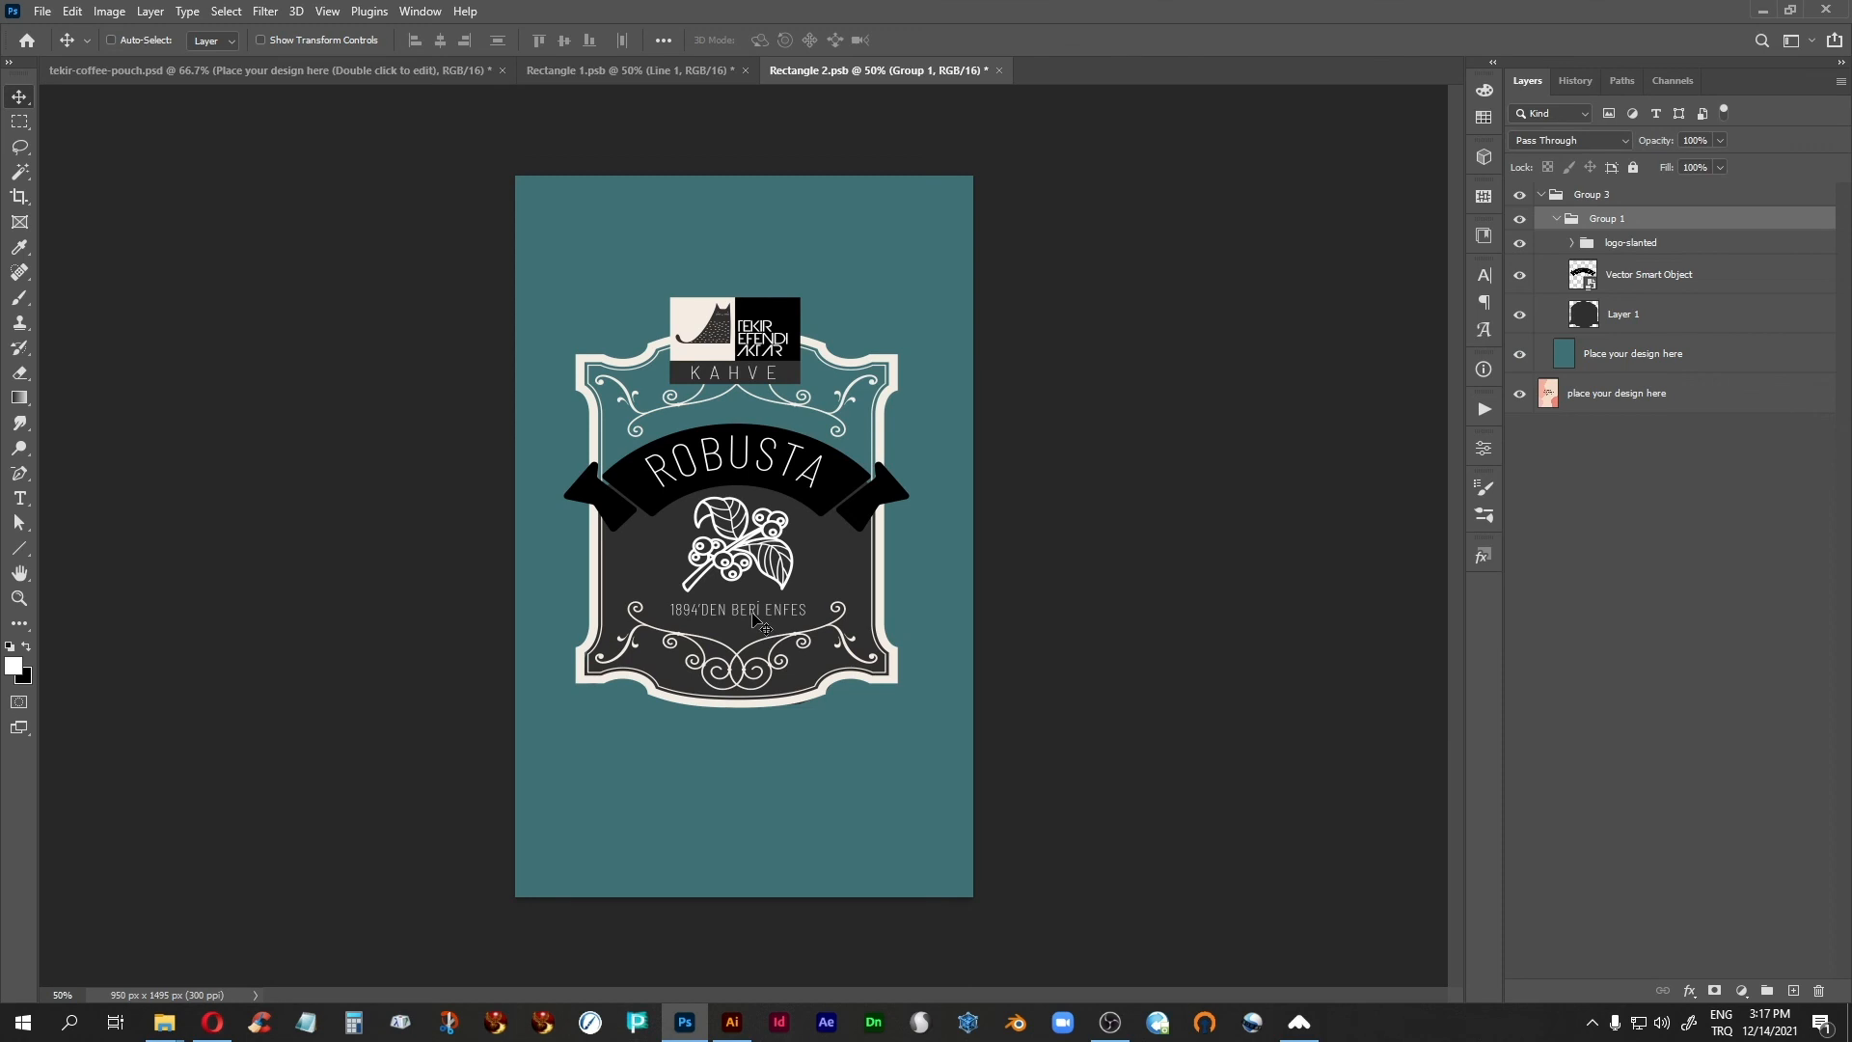
key("ctrl+plus")
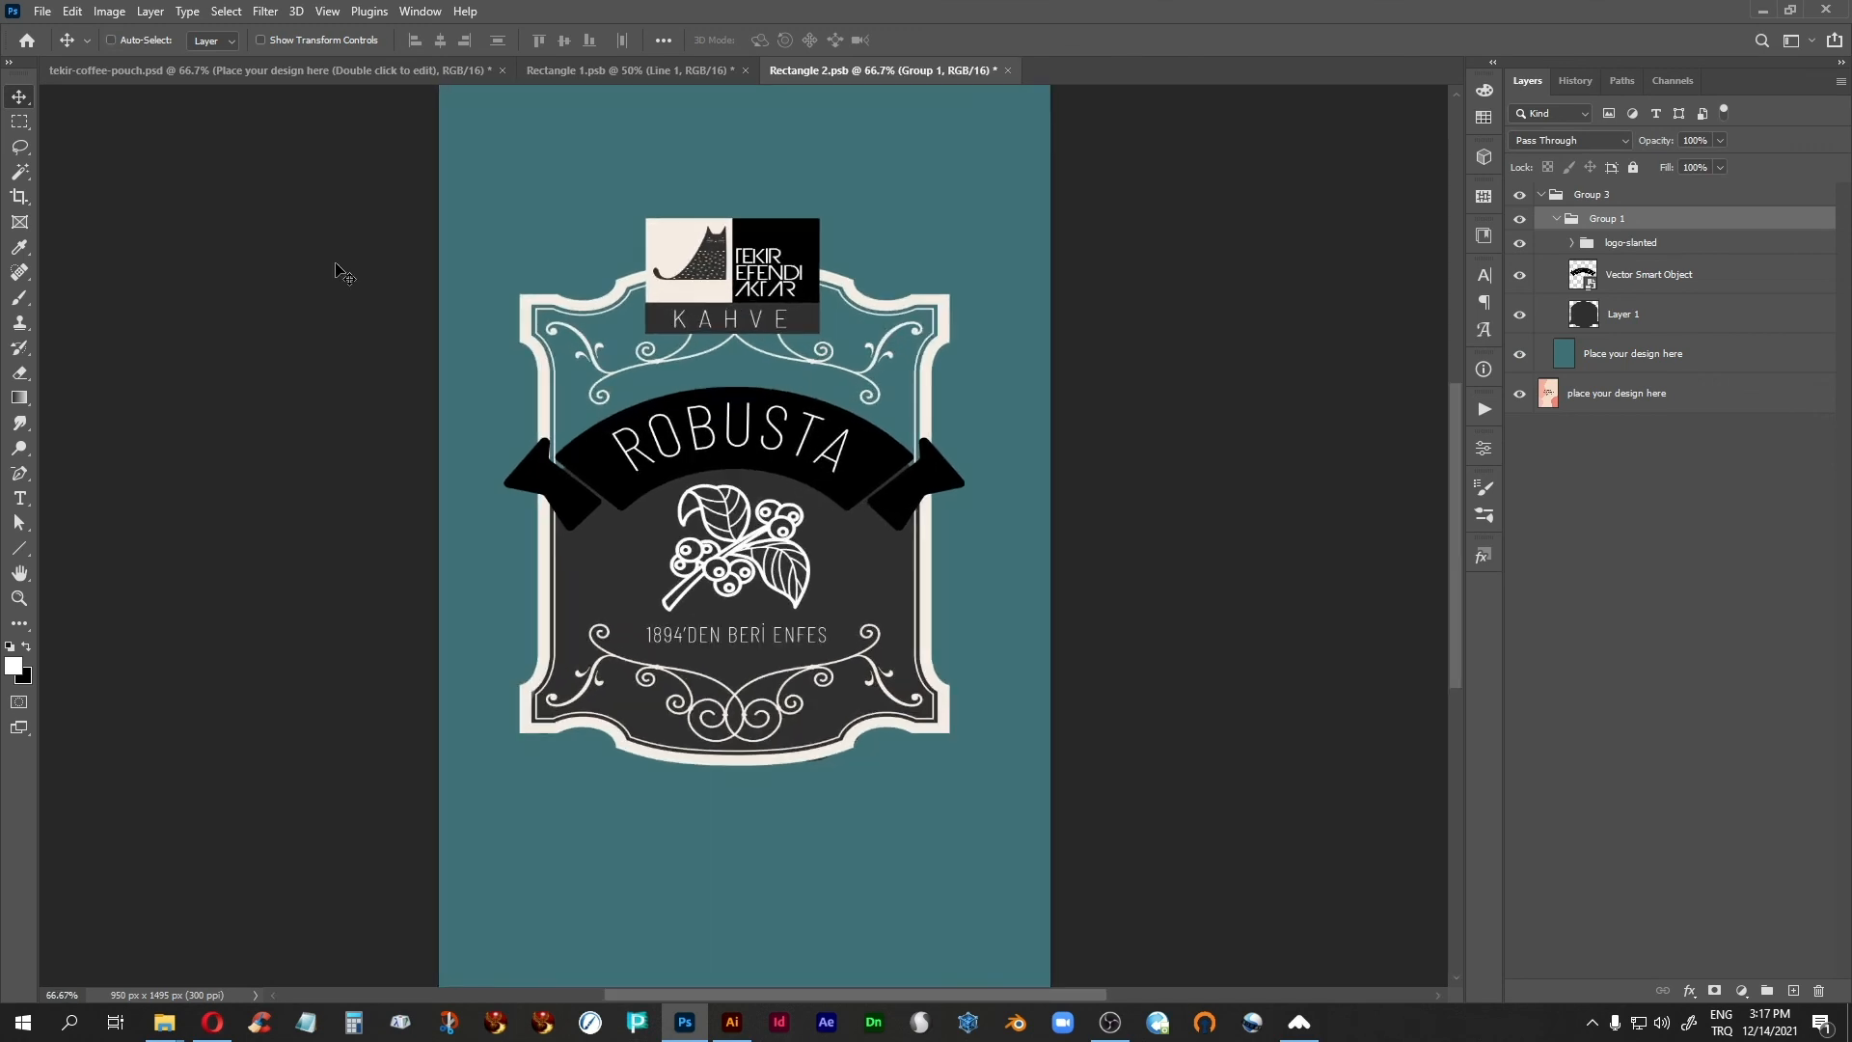
Tile all three open documents vertically and hide the panels to compare the mockup with both label designs.
left_click(420, 11)
mouse_move(445, 33)
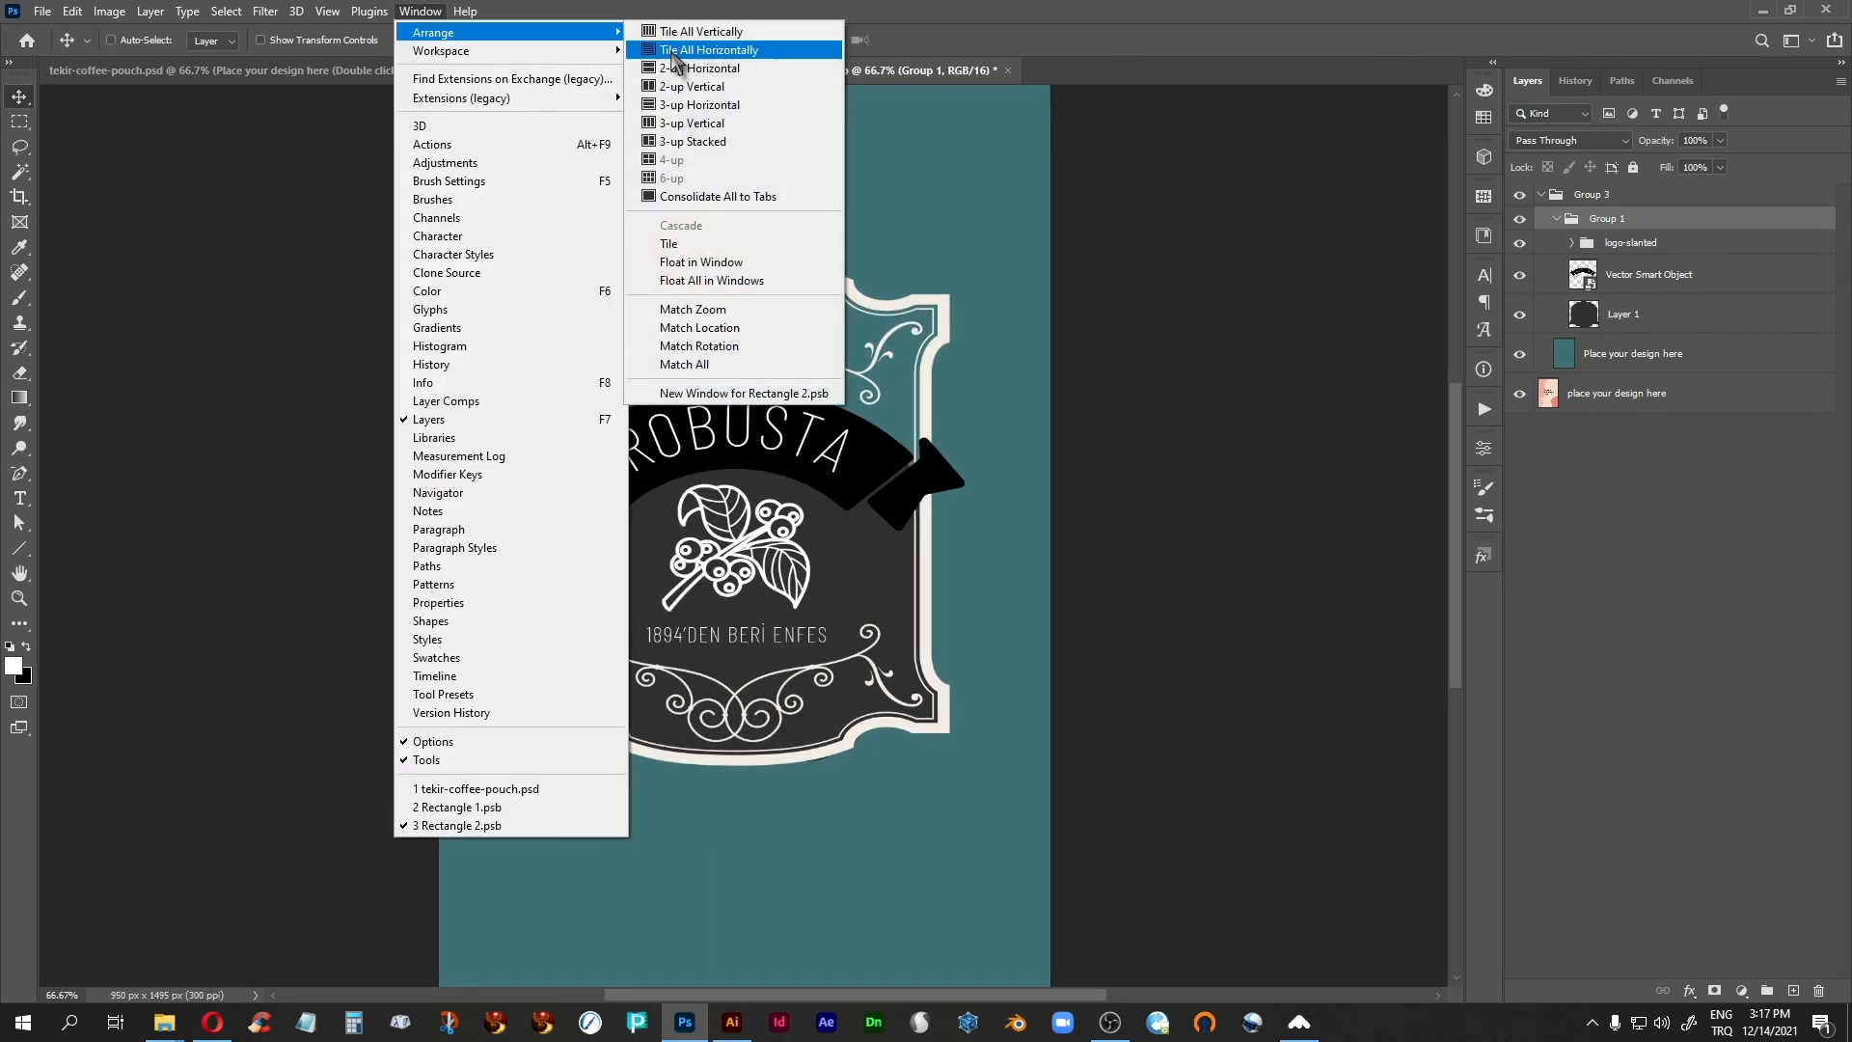
left_click(675, 32)
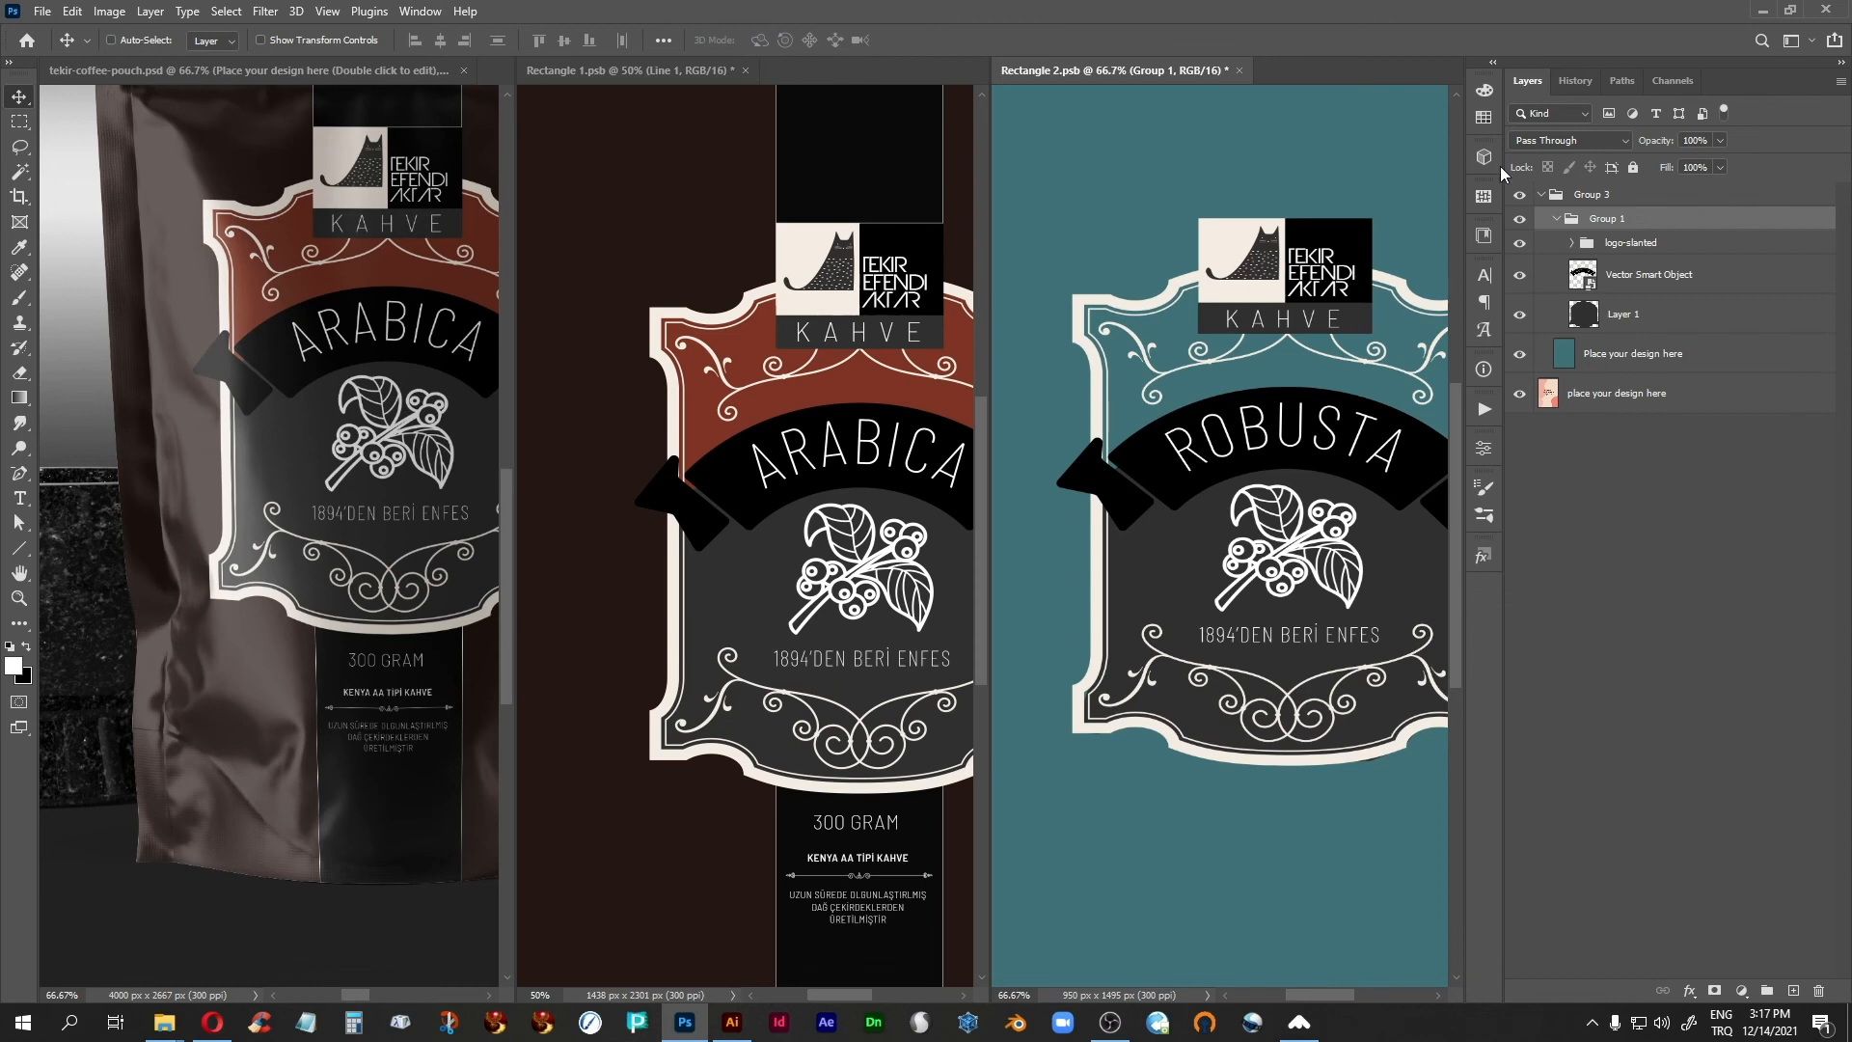
key("Tab")
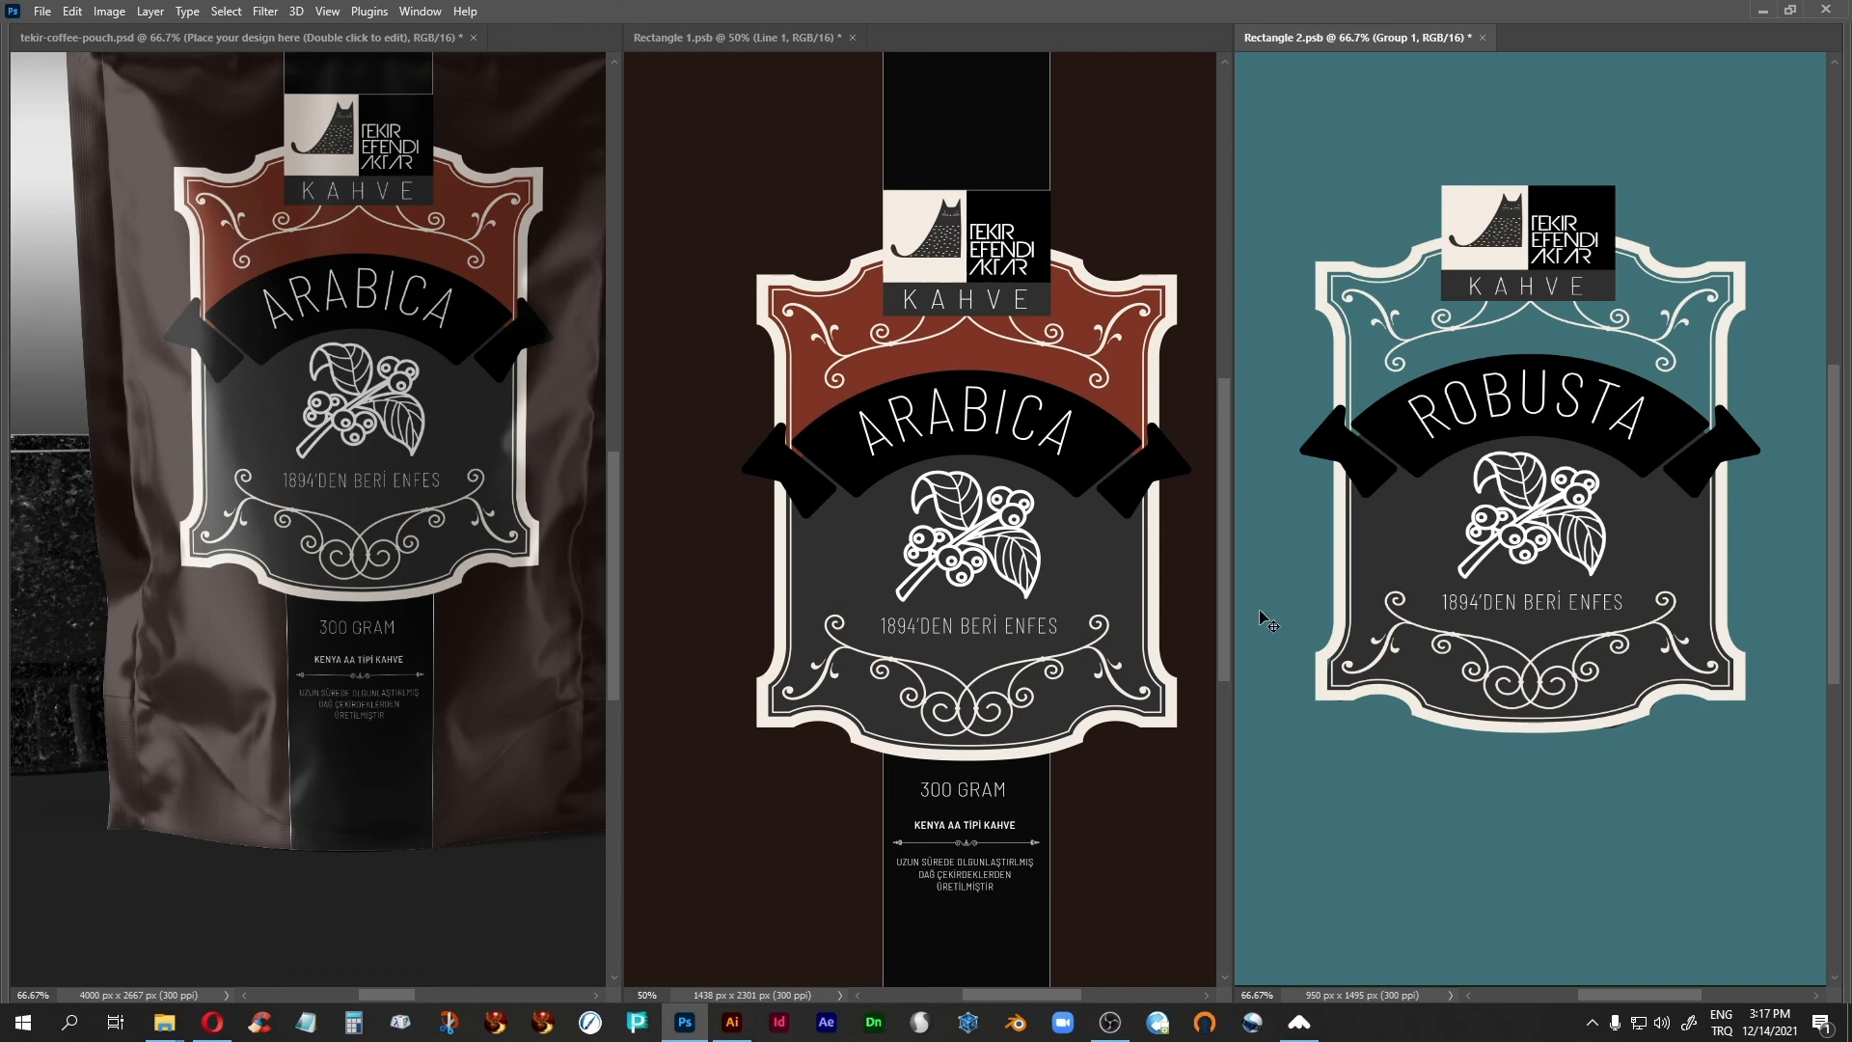
Make the mockup document active and display it full screen with both the ARABICA pouch and ROBUSTA cup in view.
left_click(232, 62)
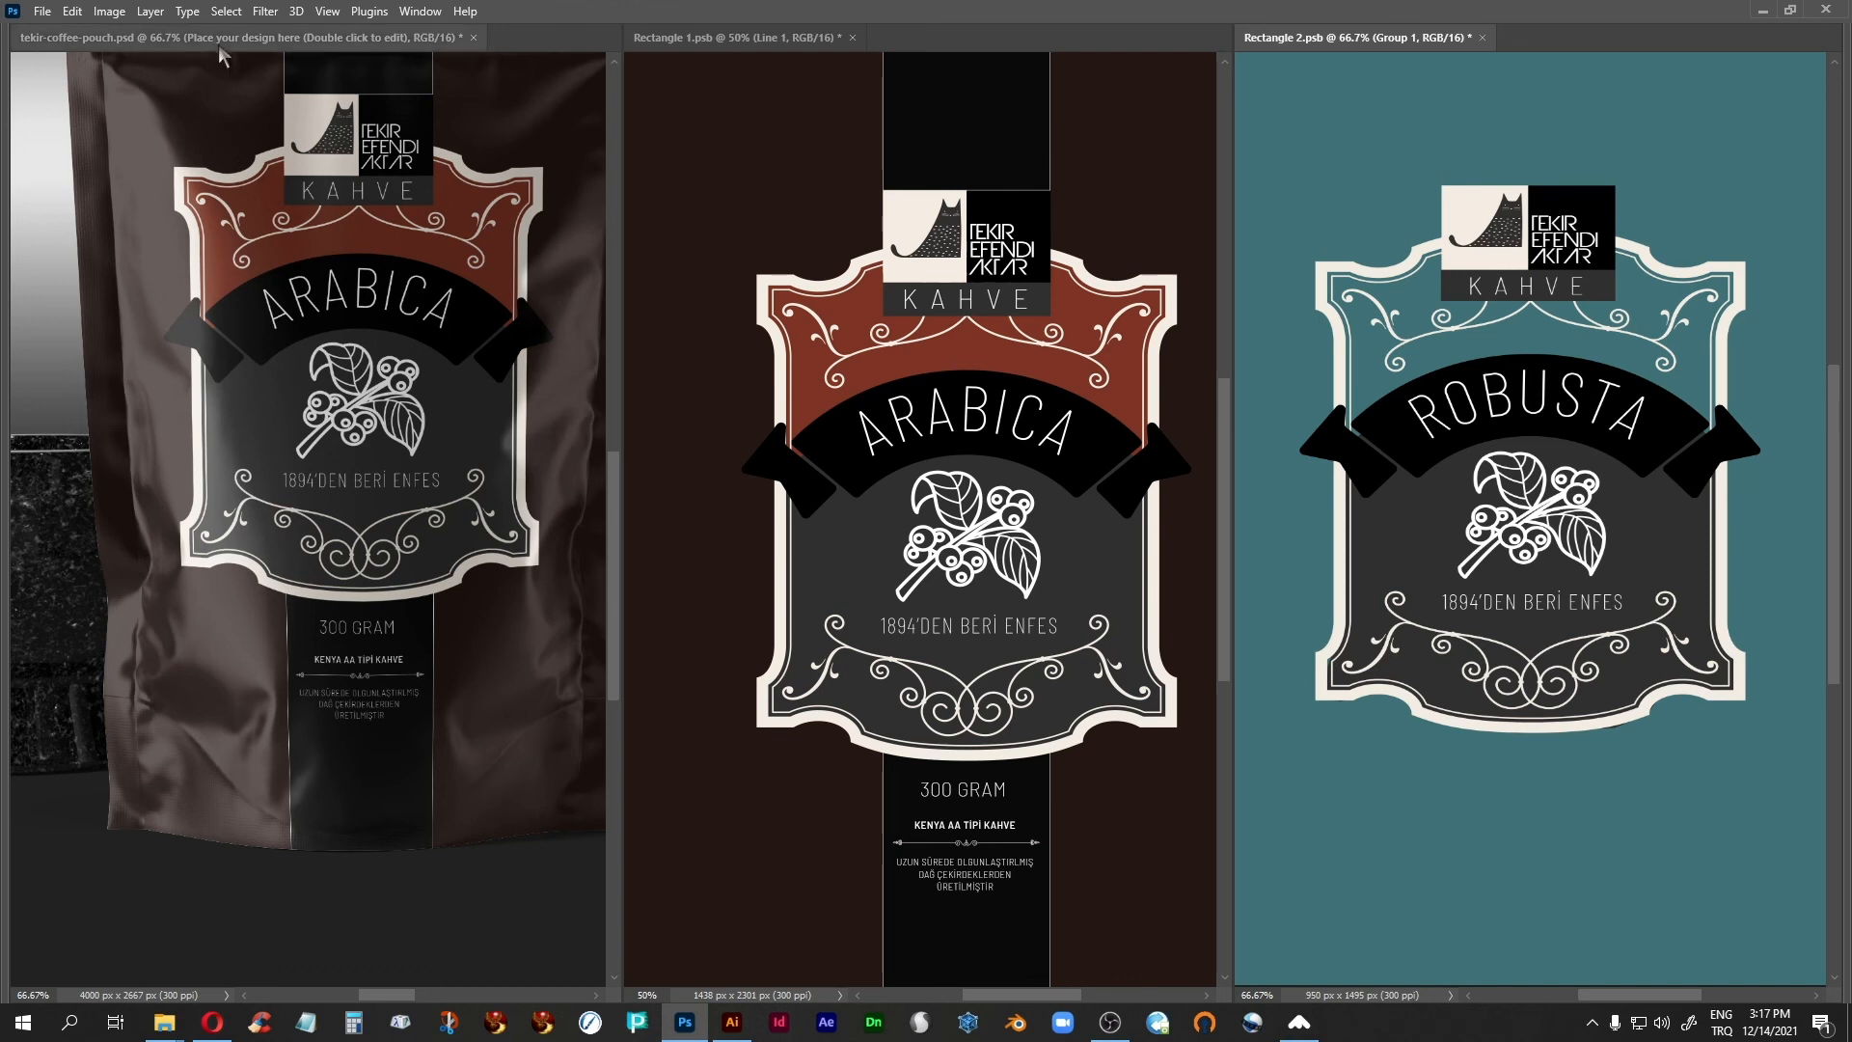
left_click_drag(381, 455, 319, 579)
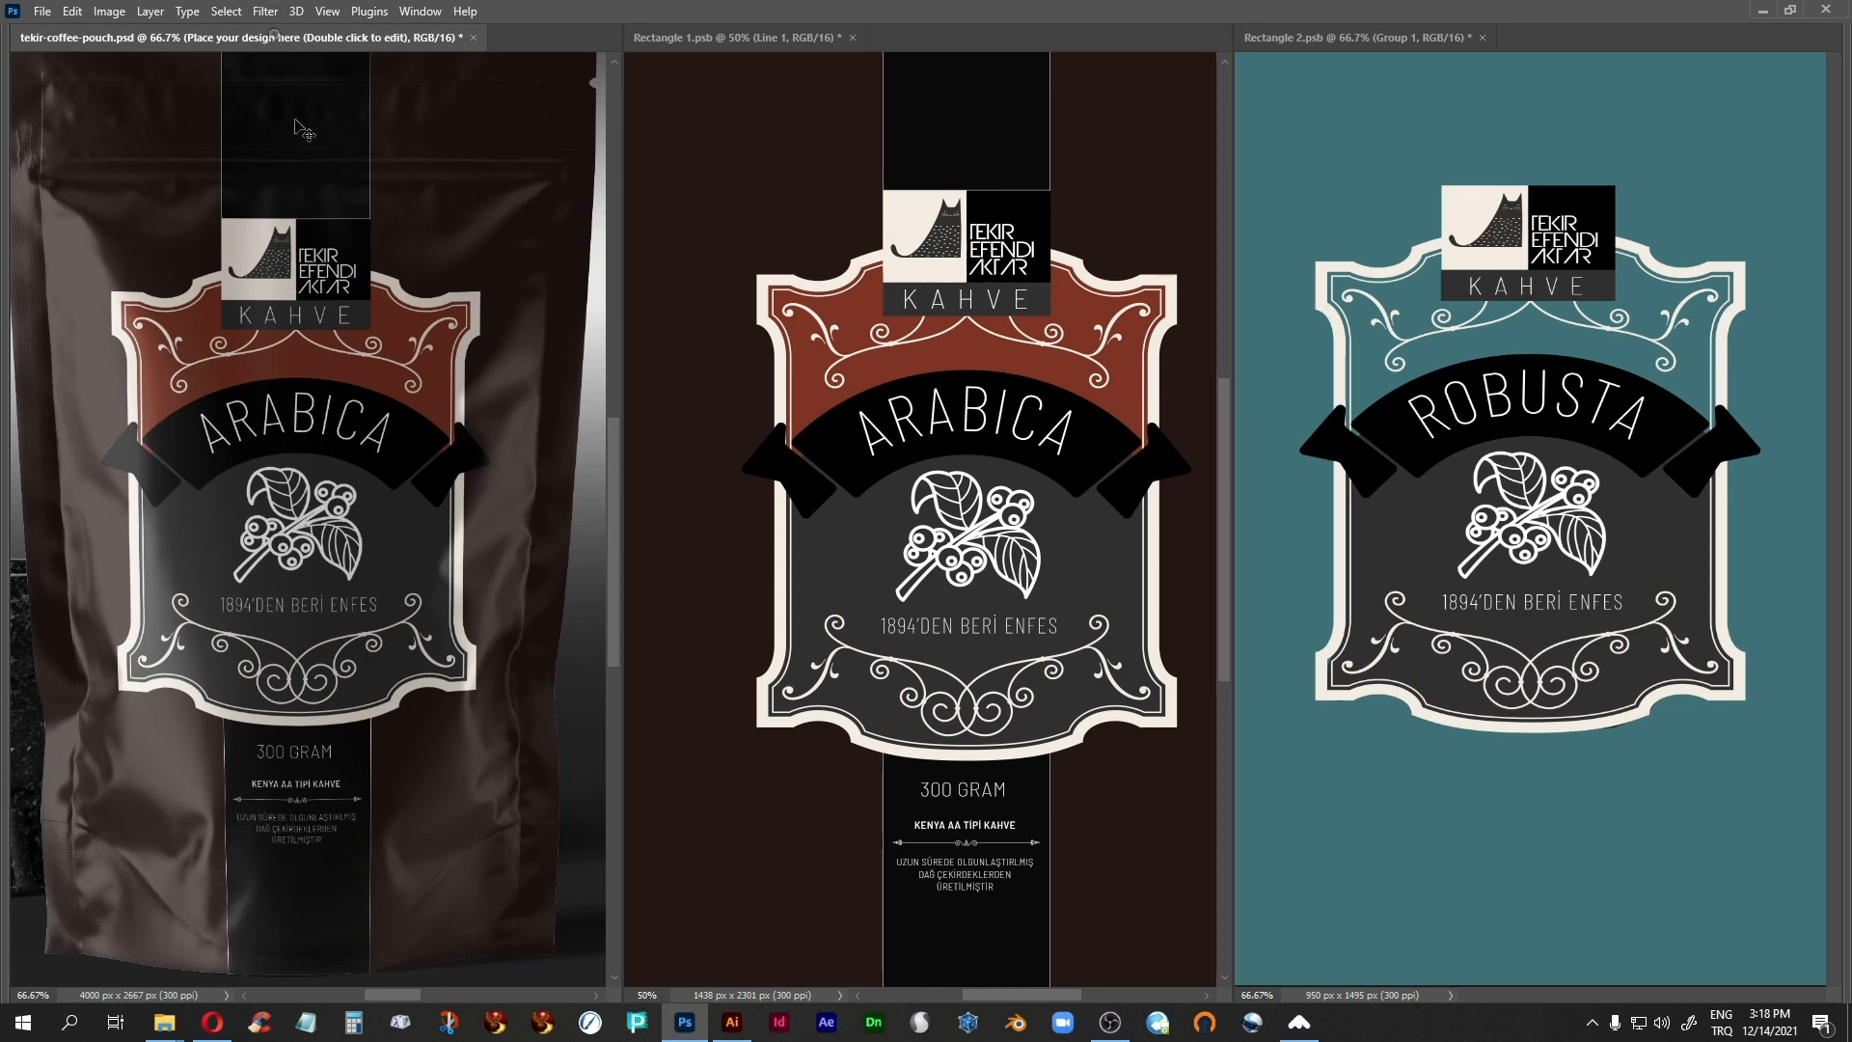
key("f")
left_click_drag(673, 661, 911, 726)
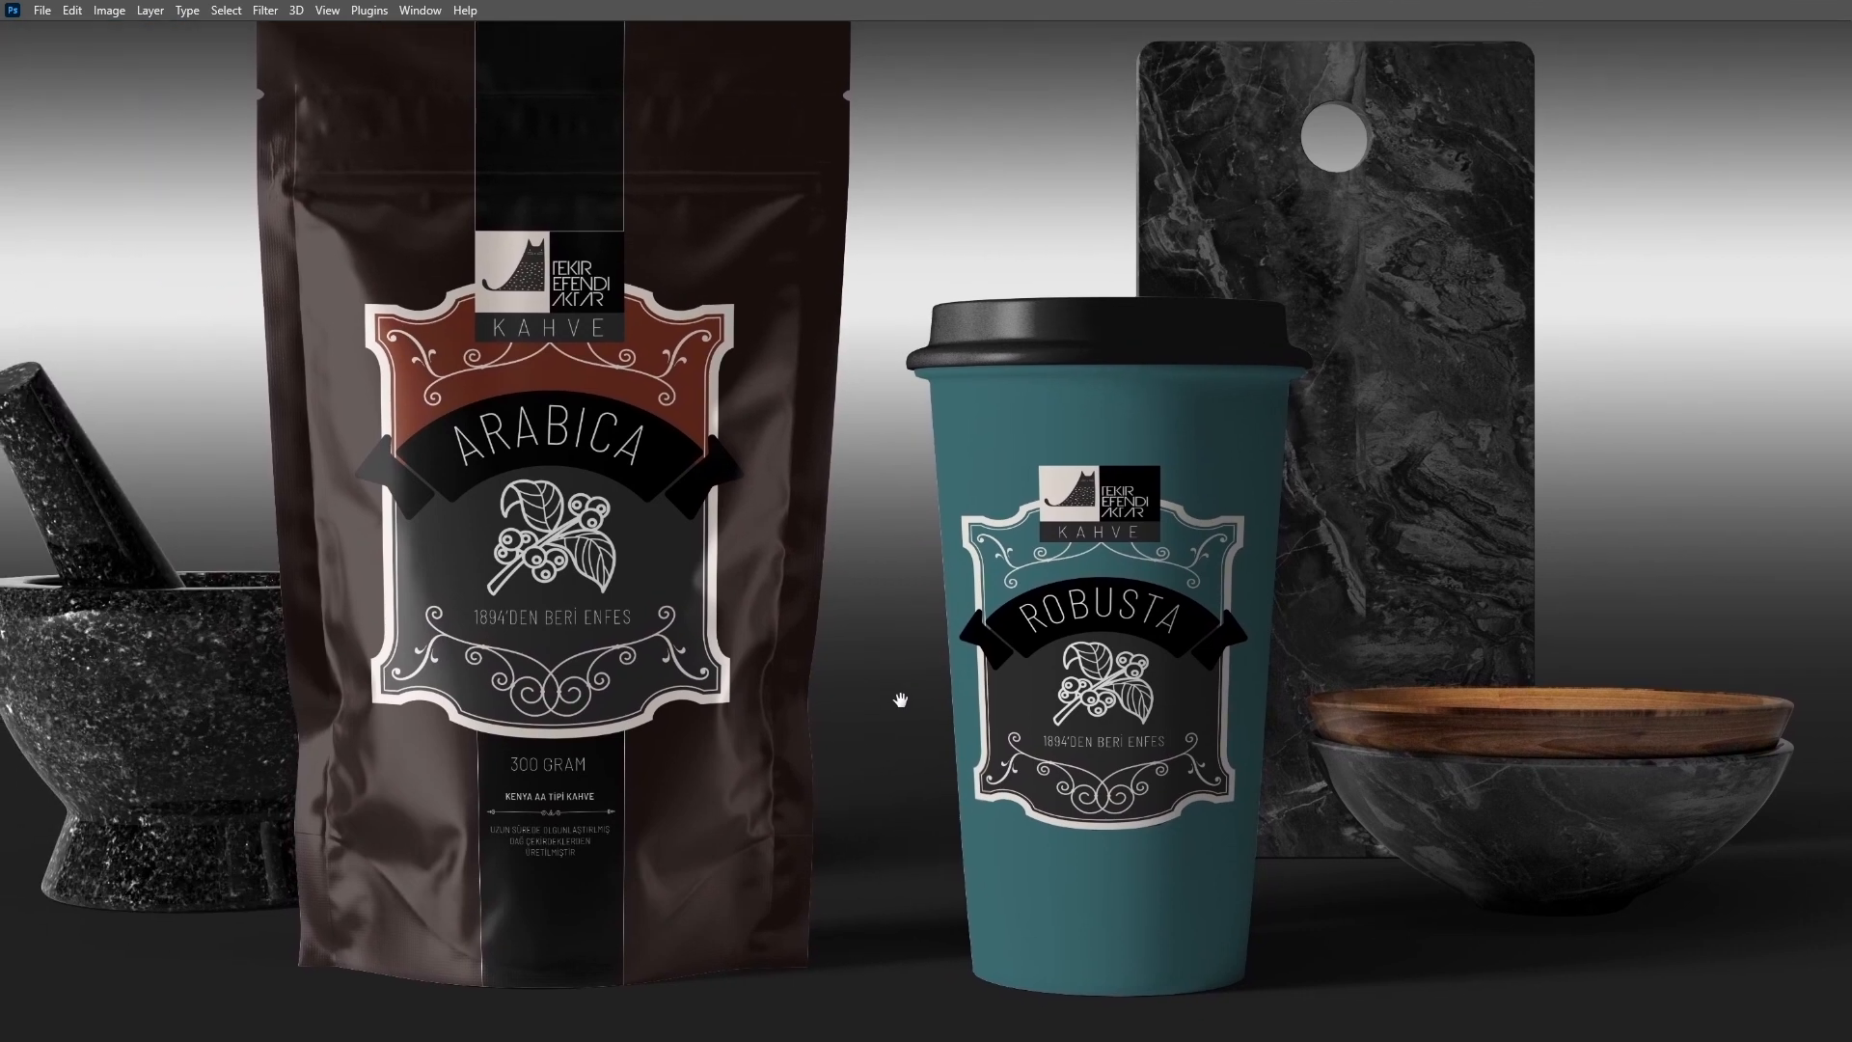